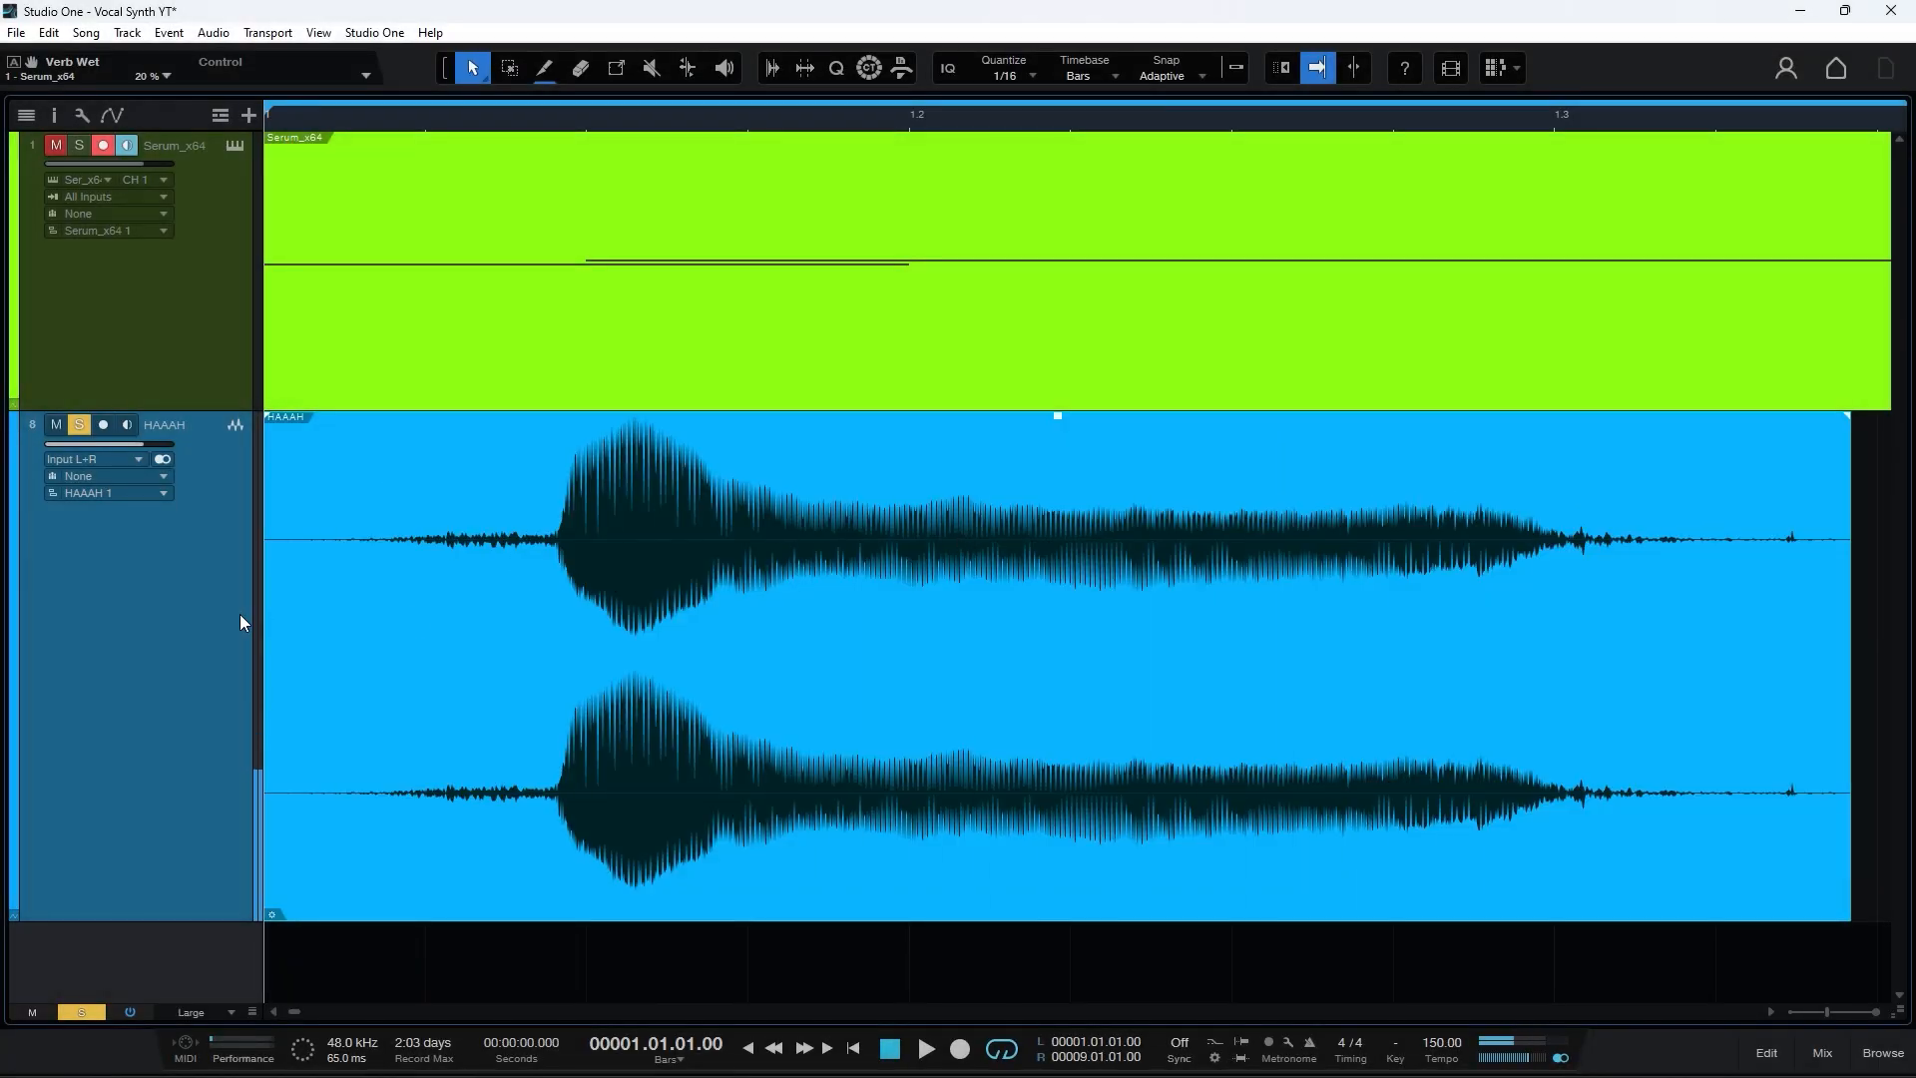
Step: Trim the quiet start and the tail of the HAAAH vocal clip and add a short fade-out at its end
left_click_drag(265, 623, 626, 628)
left_click_drag(1558, 564, 1267, 595)
left_click_drag(1261, 417, 1250, 419)
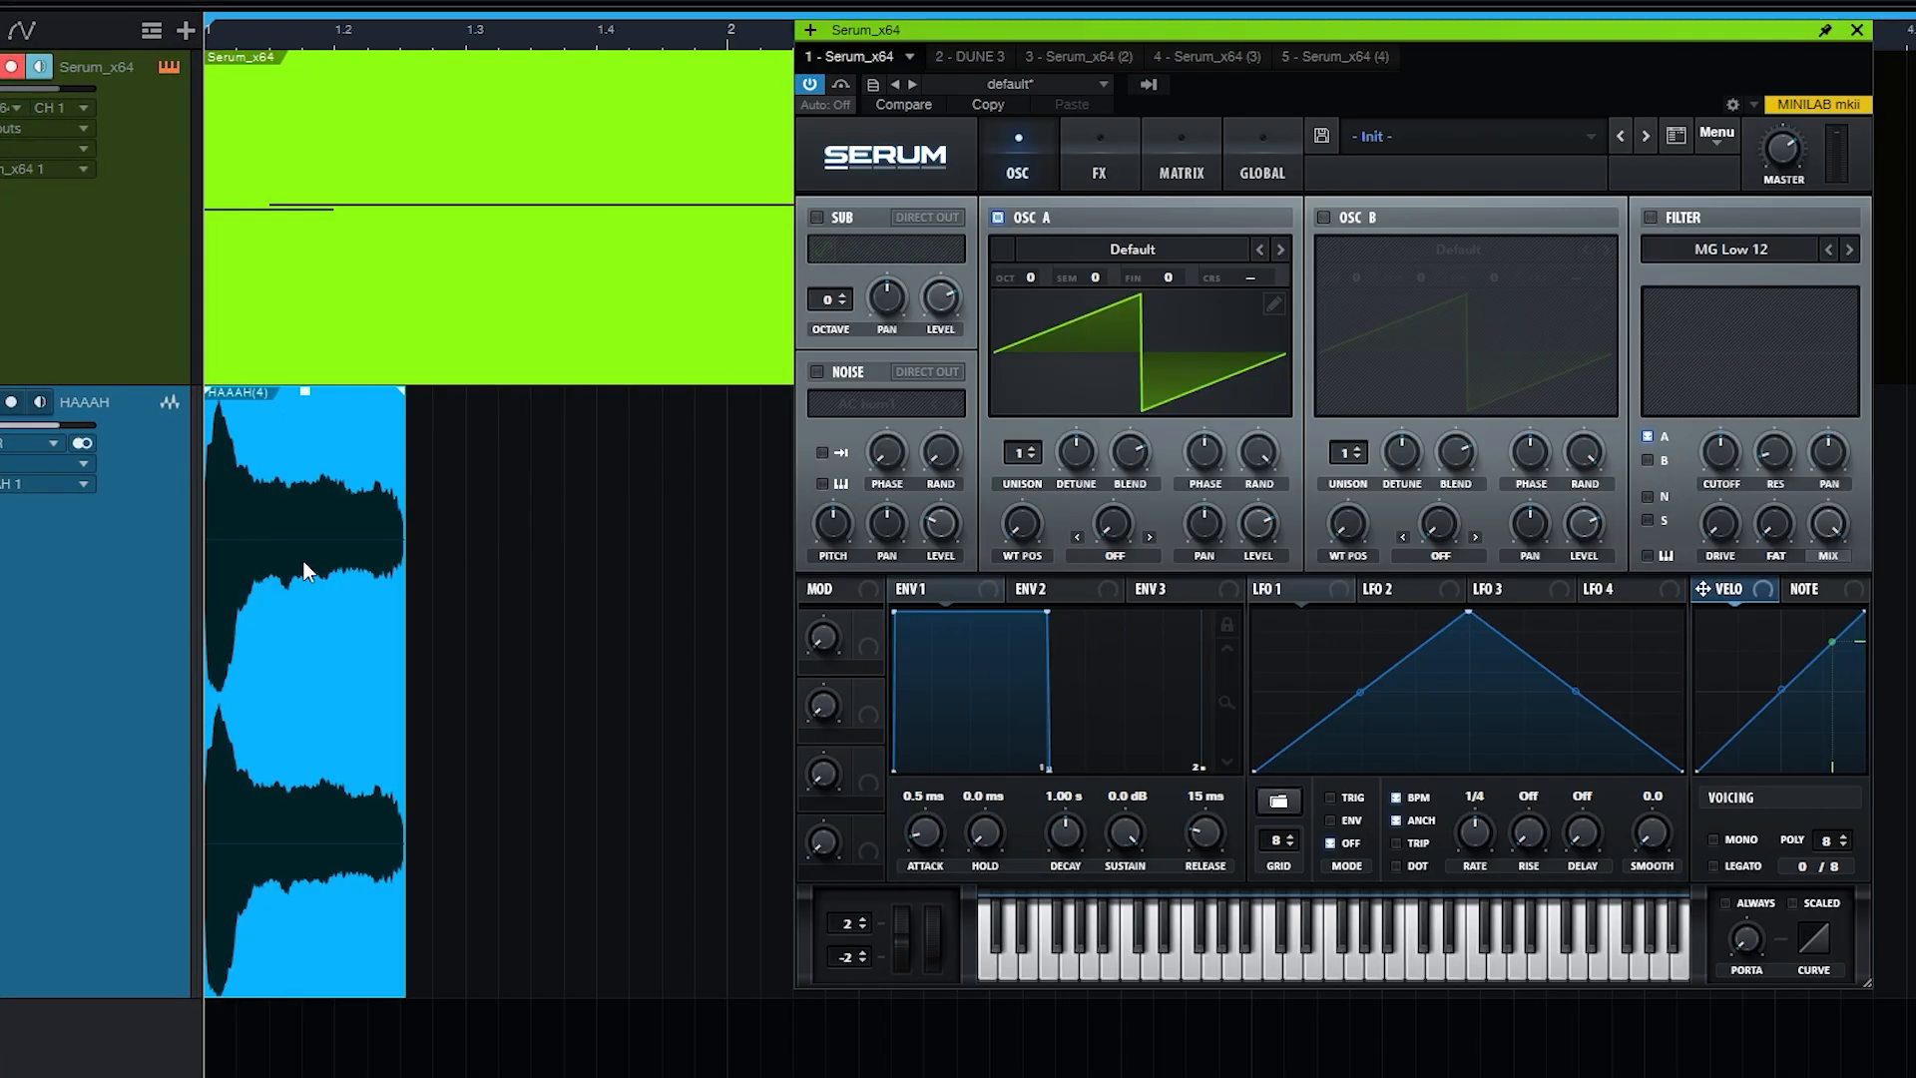
Step: Load the trimmed HAAAH clip into Serum's OSC A as a wavetable and sweep its wavetable position back to the first frame
left_click_drag(304, 561, 1207, 374)
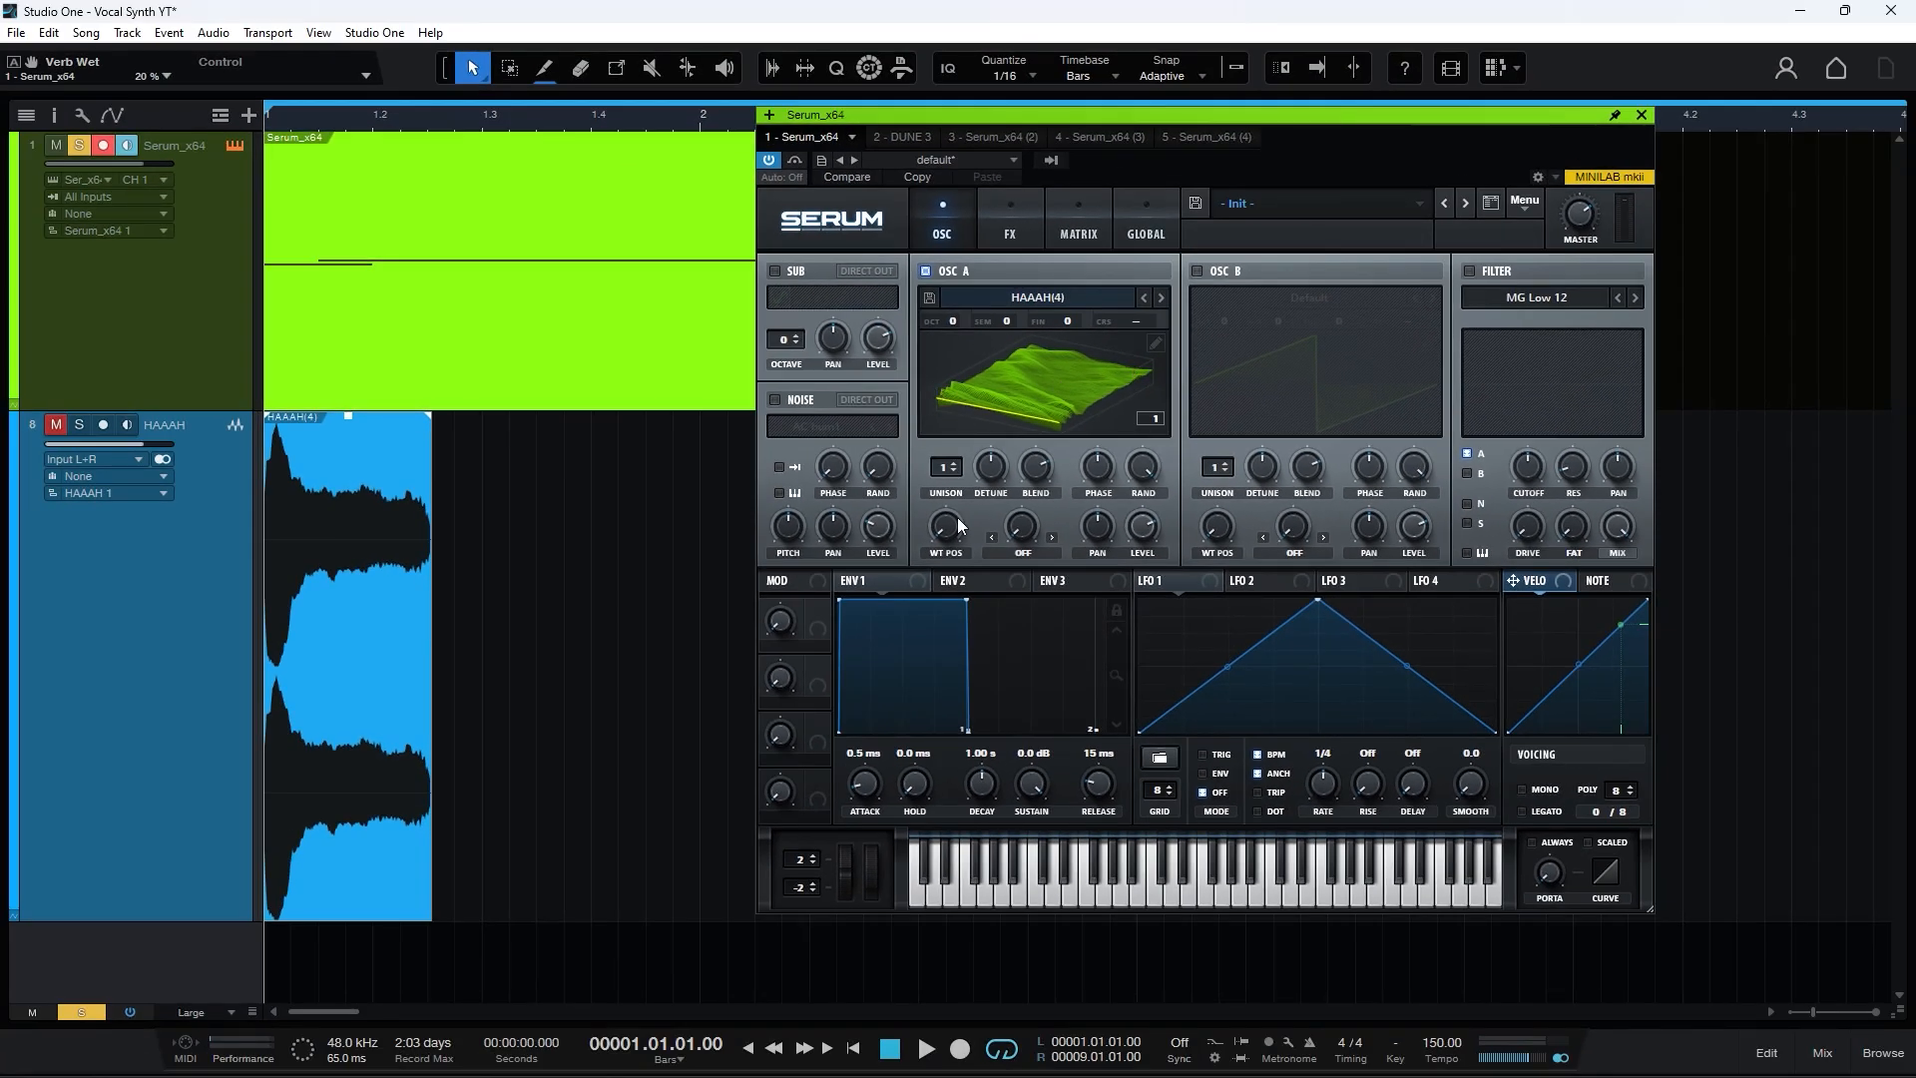
left_click_drag(958, 519, 1009, 674)
Step: Apply Normalize each (gained separately) and Remove DC Offset to all frames of OSC A's wavetable
left_click(1156, 343)
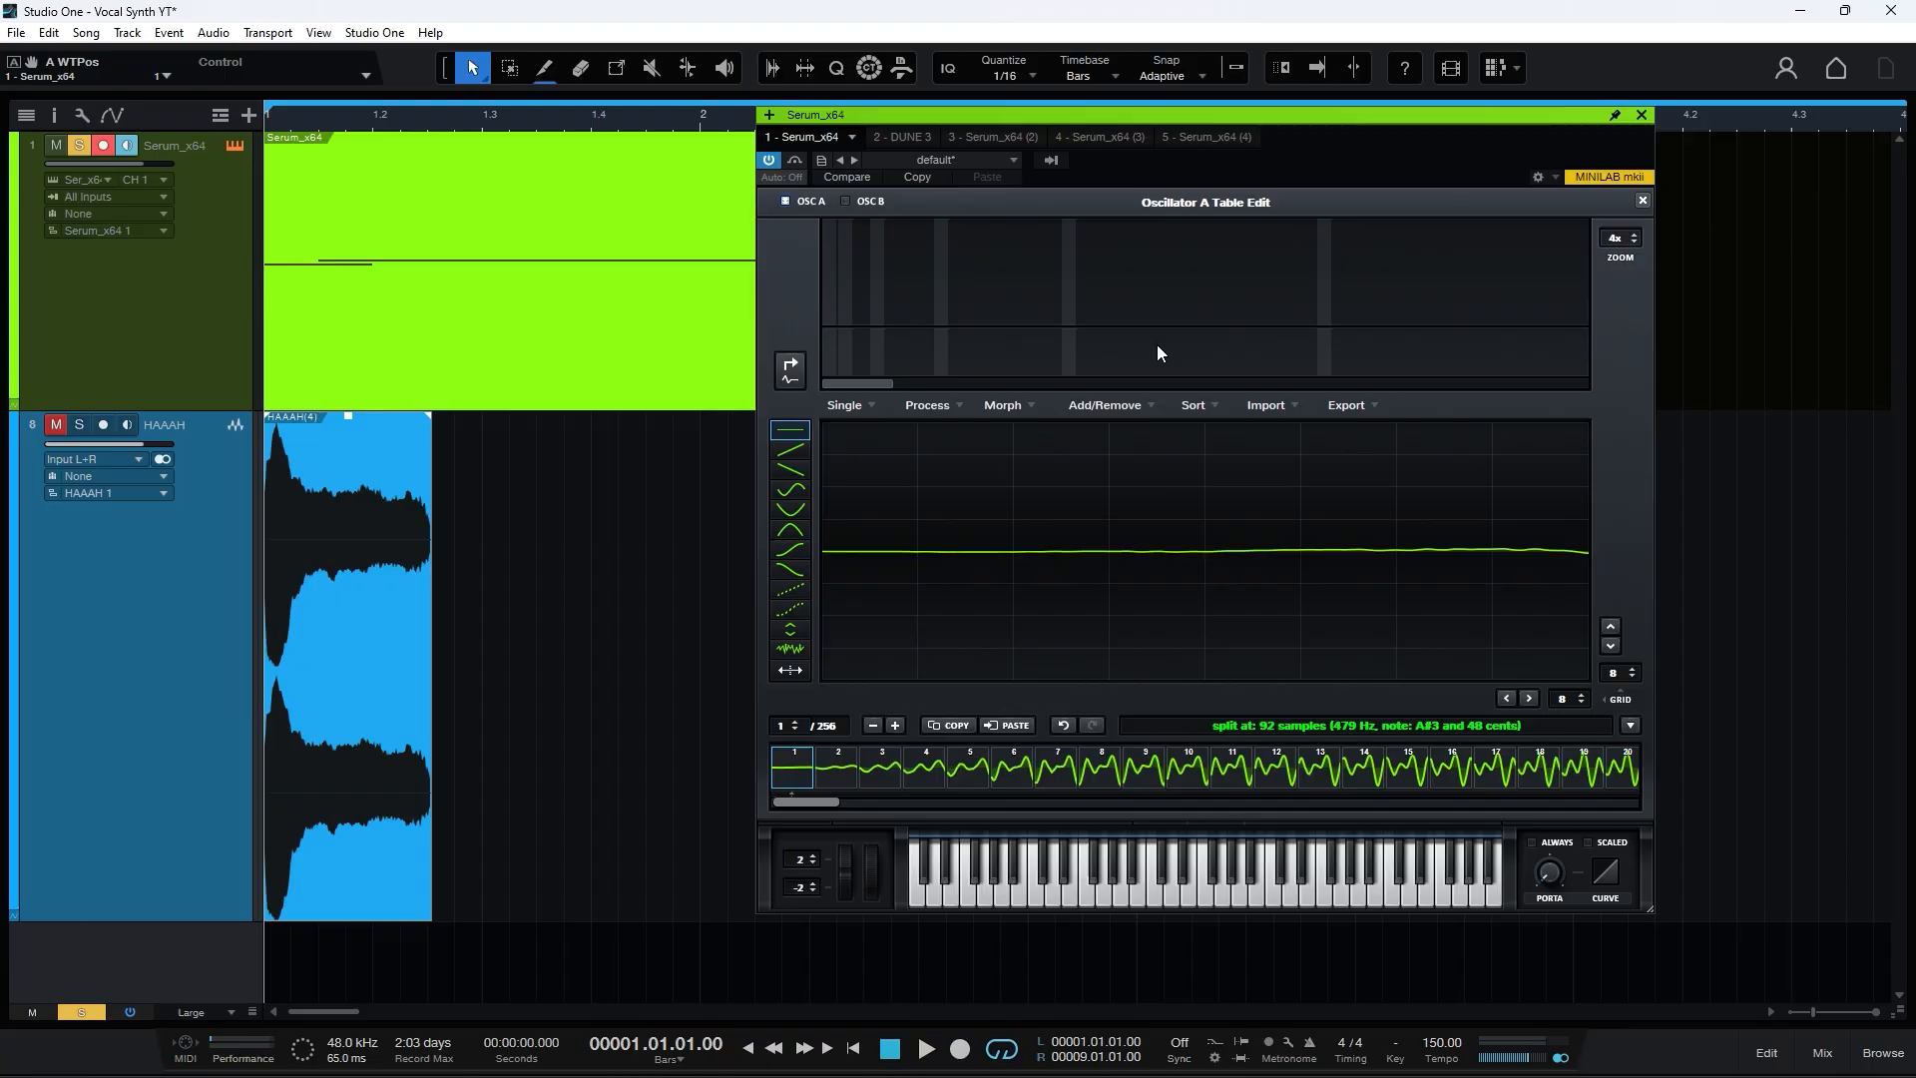
left_click(928, 406)
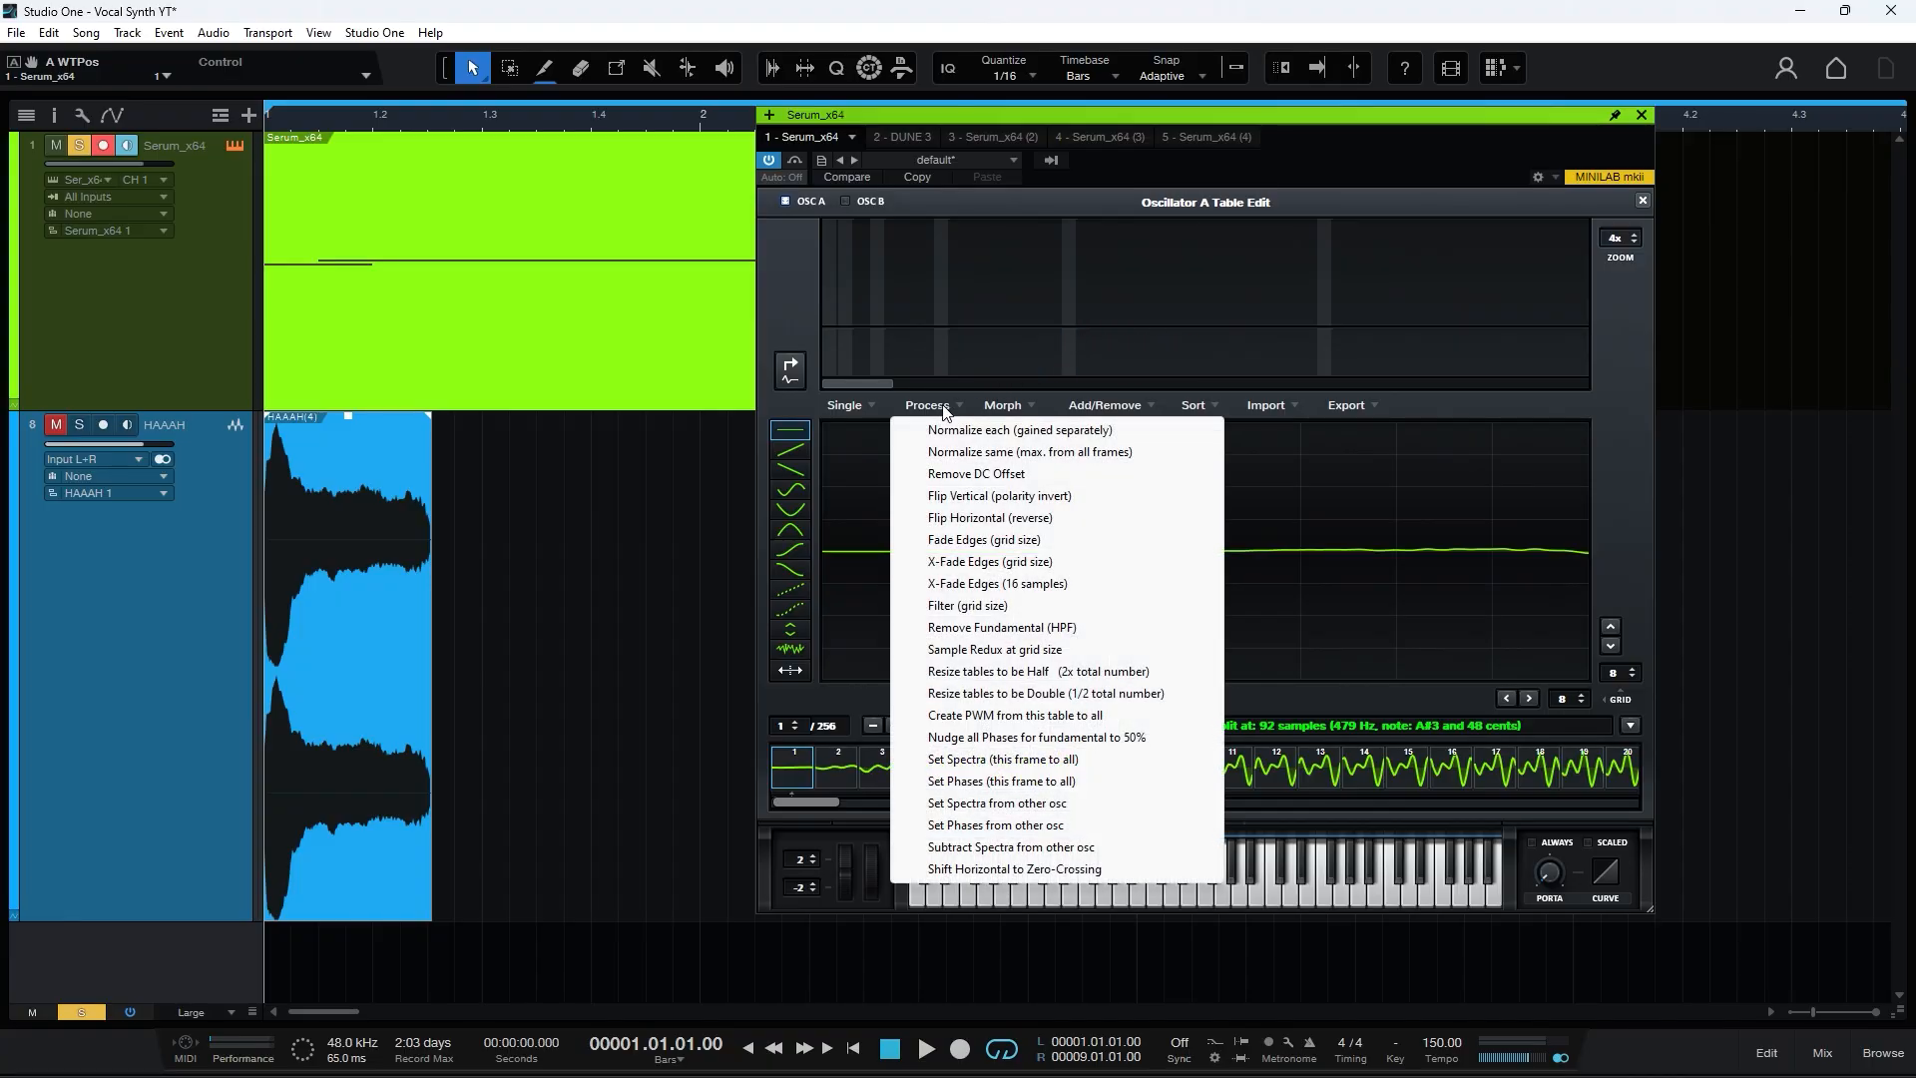
left_click(1159, 441)
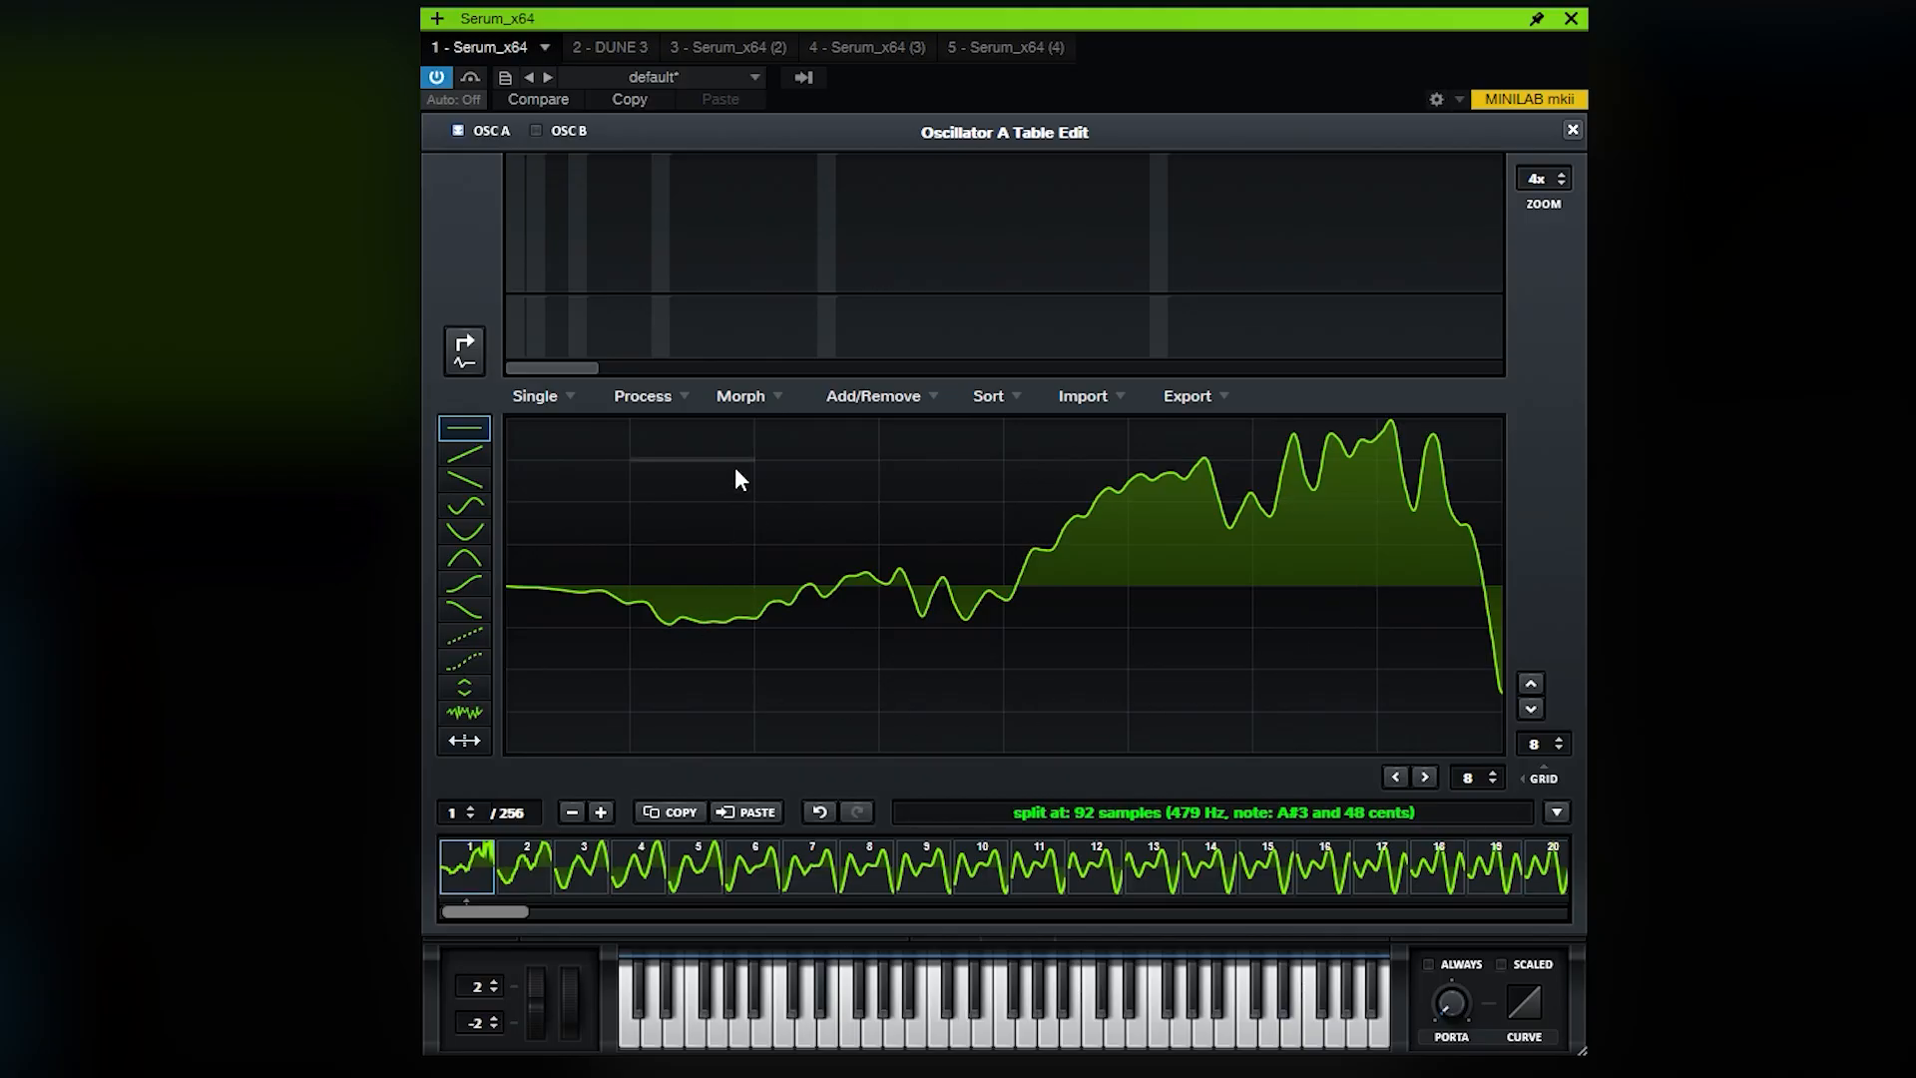
left_click(684, 399)
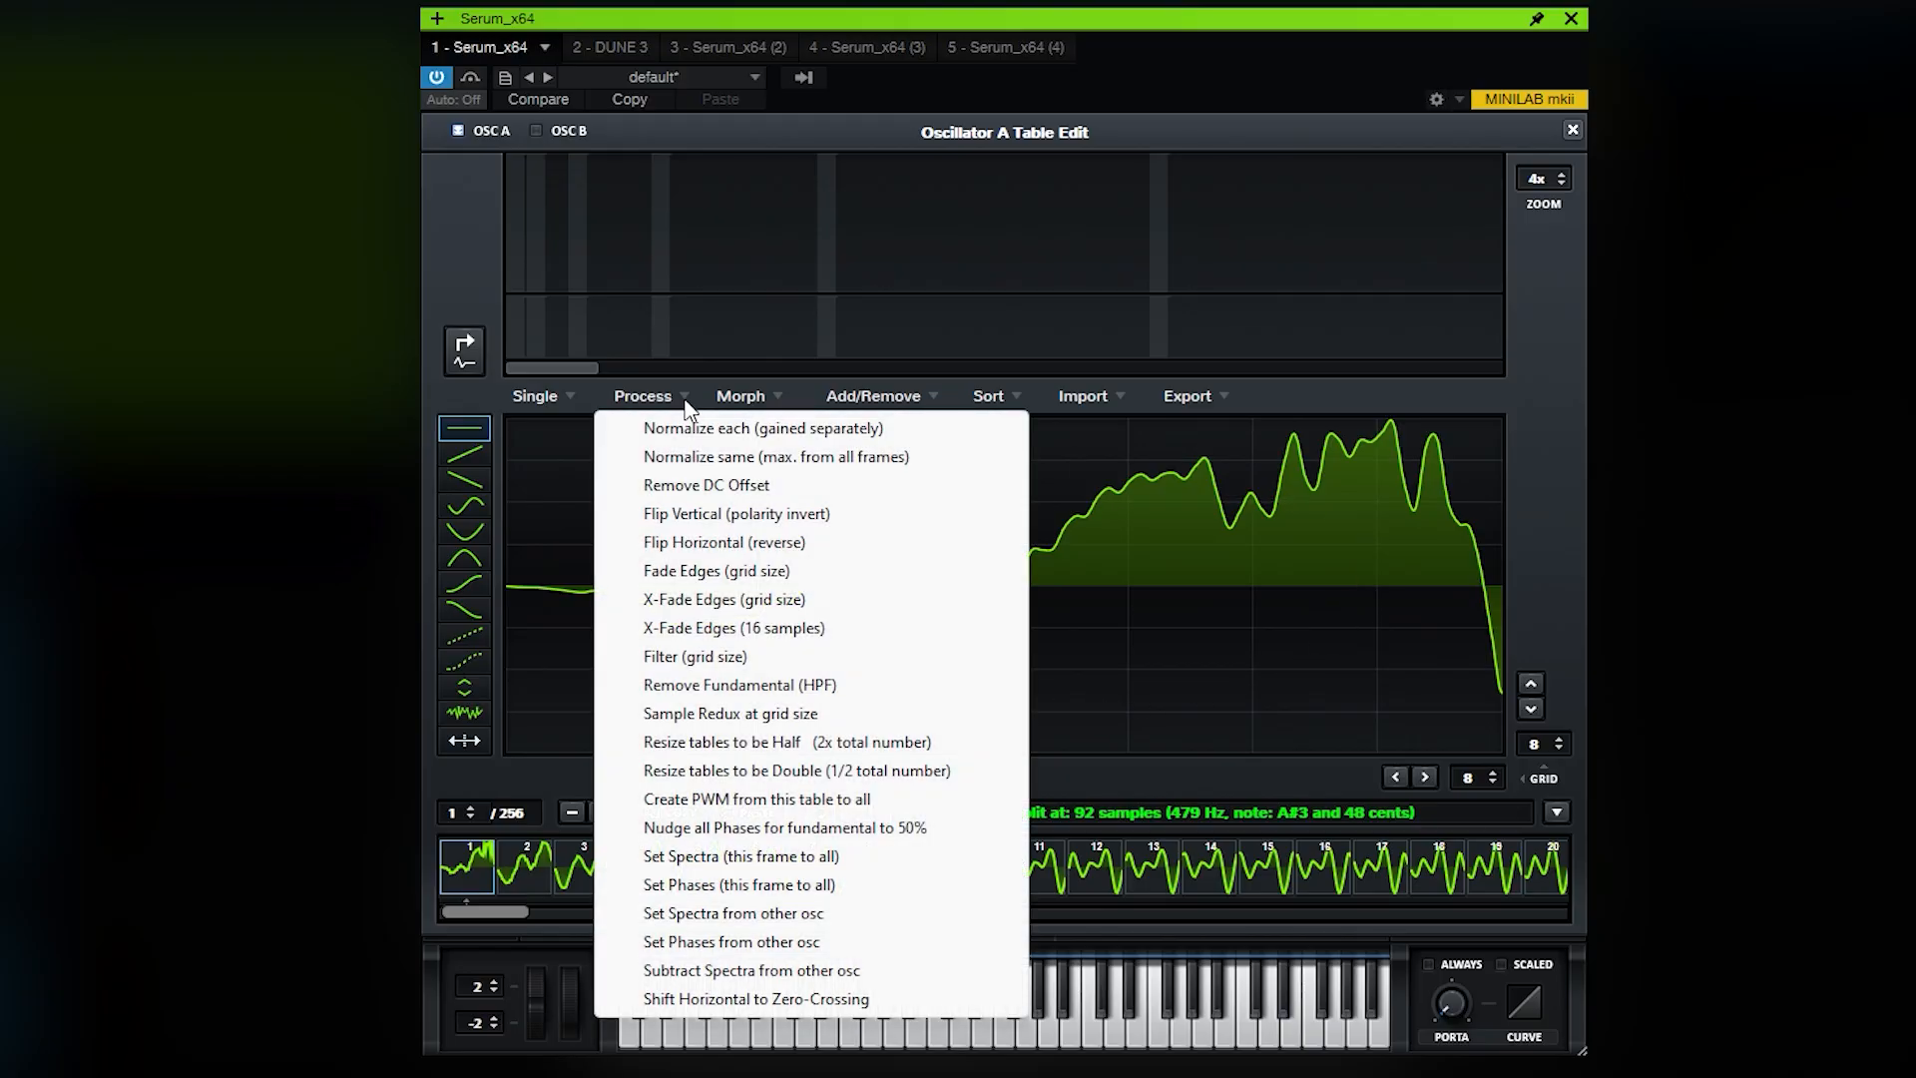
left_click(720, 495)
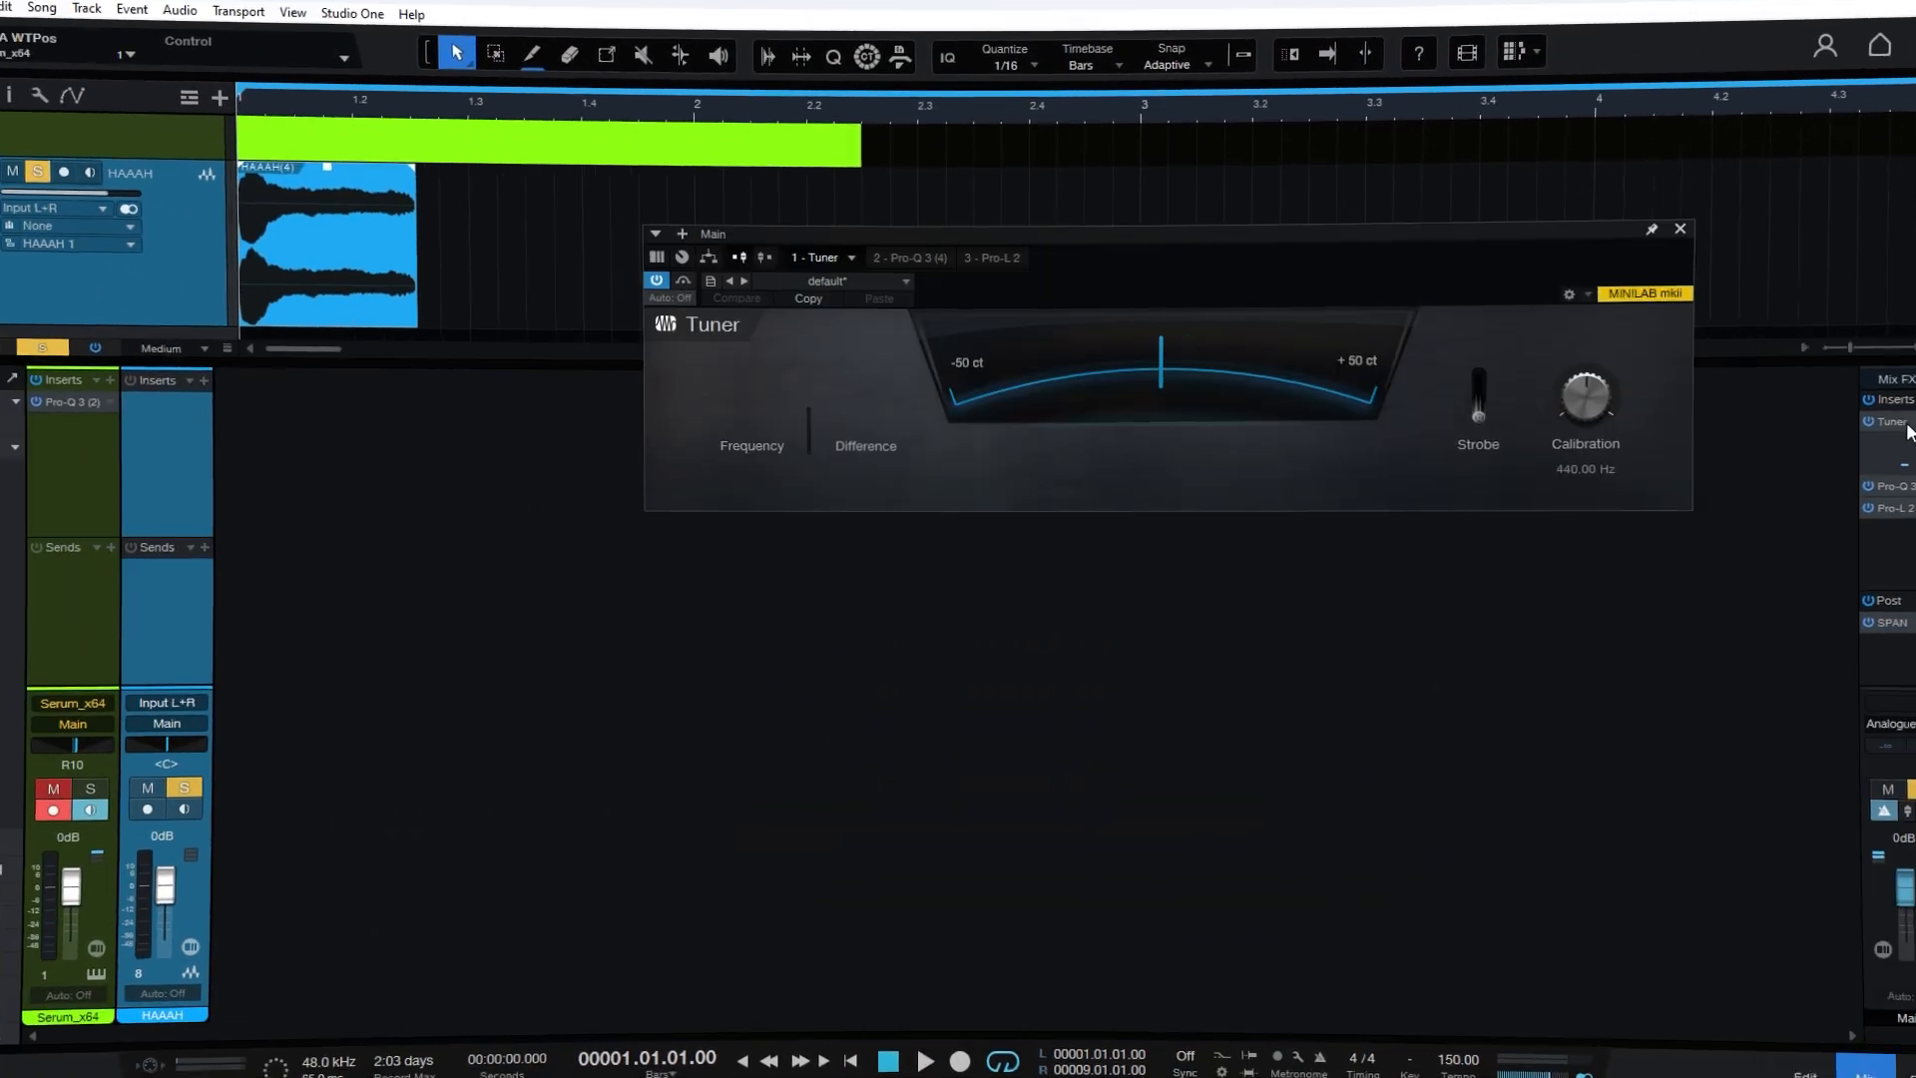
Step: Play the HAAAH clip through the Tuner to read its pitch and check the split pitch reported in OSC A's wavetable editor
key("space")
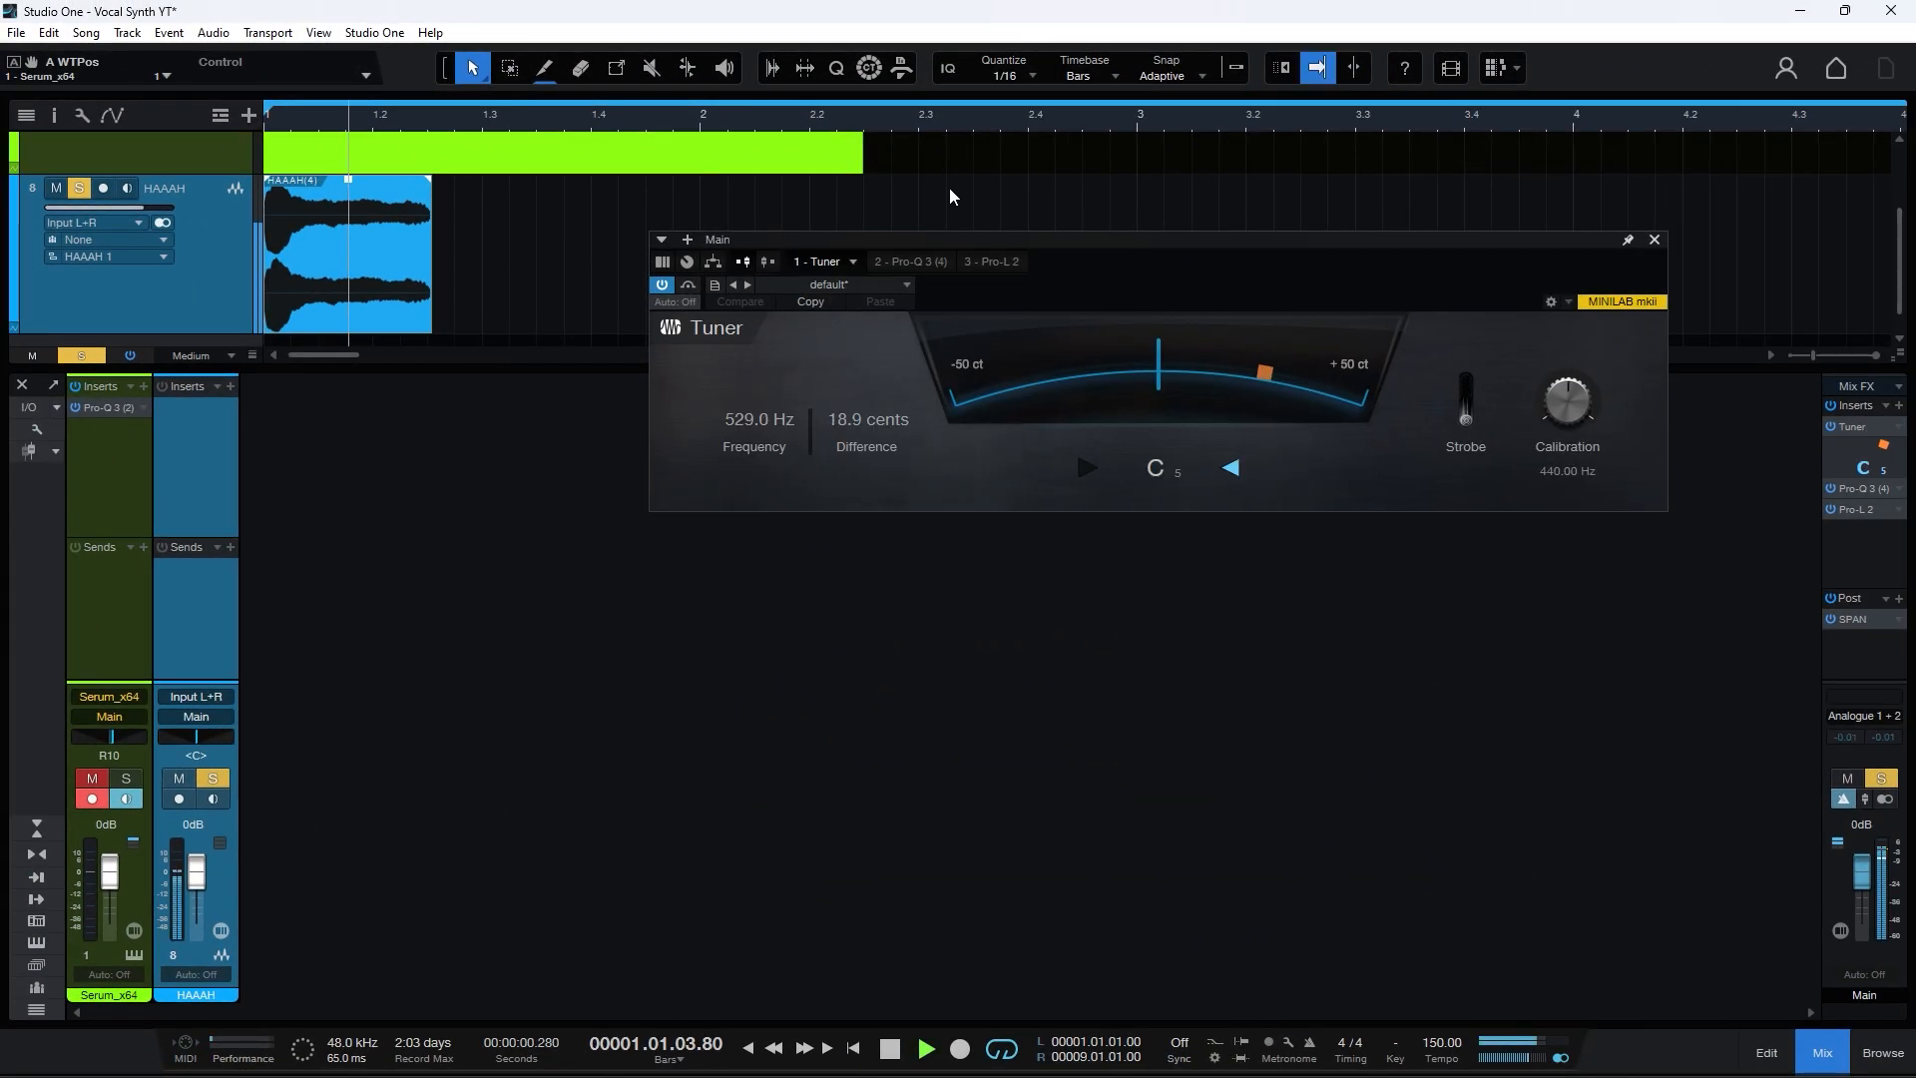
key("space")
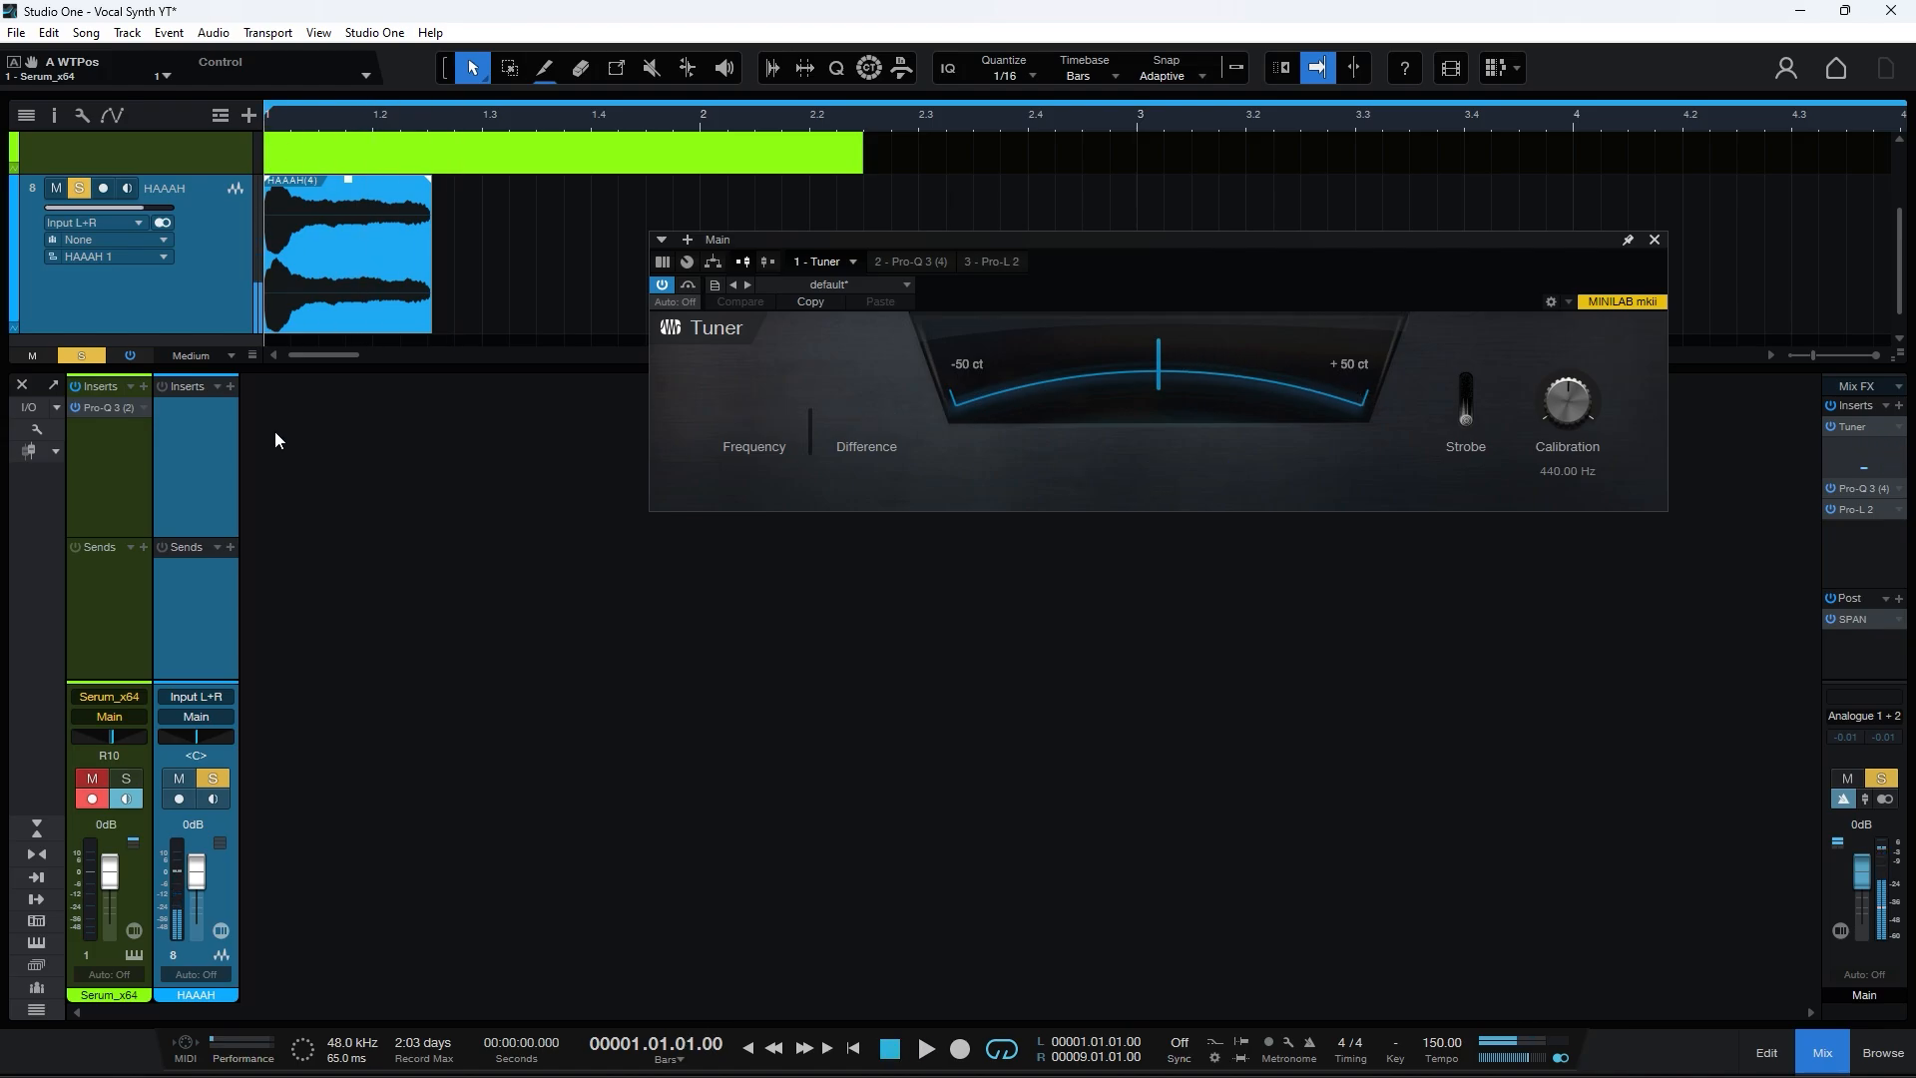
key("F3")
left_click(233, 146)
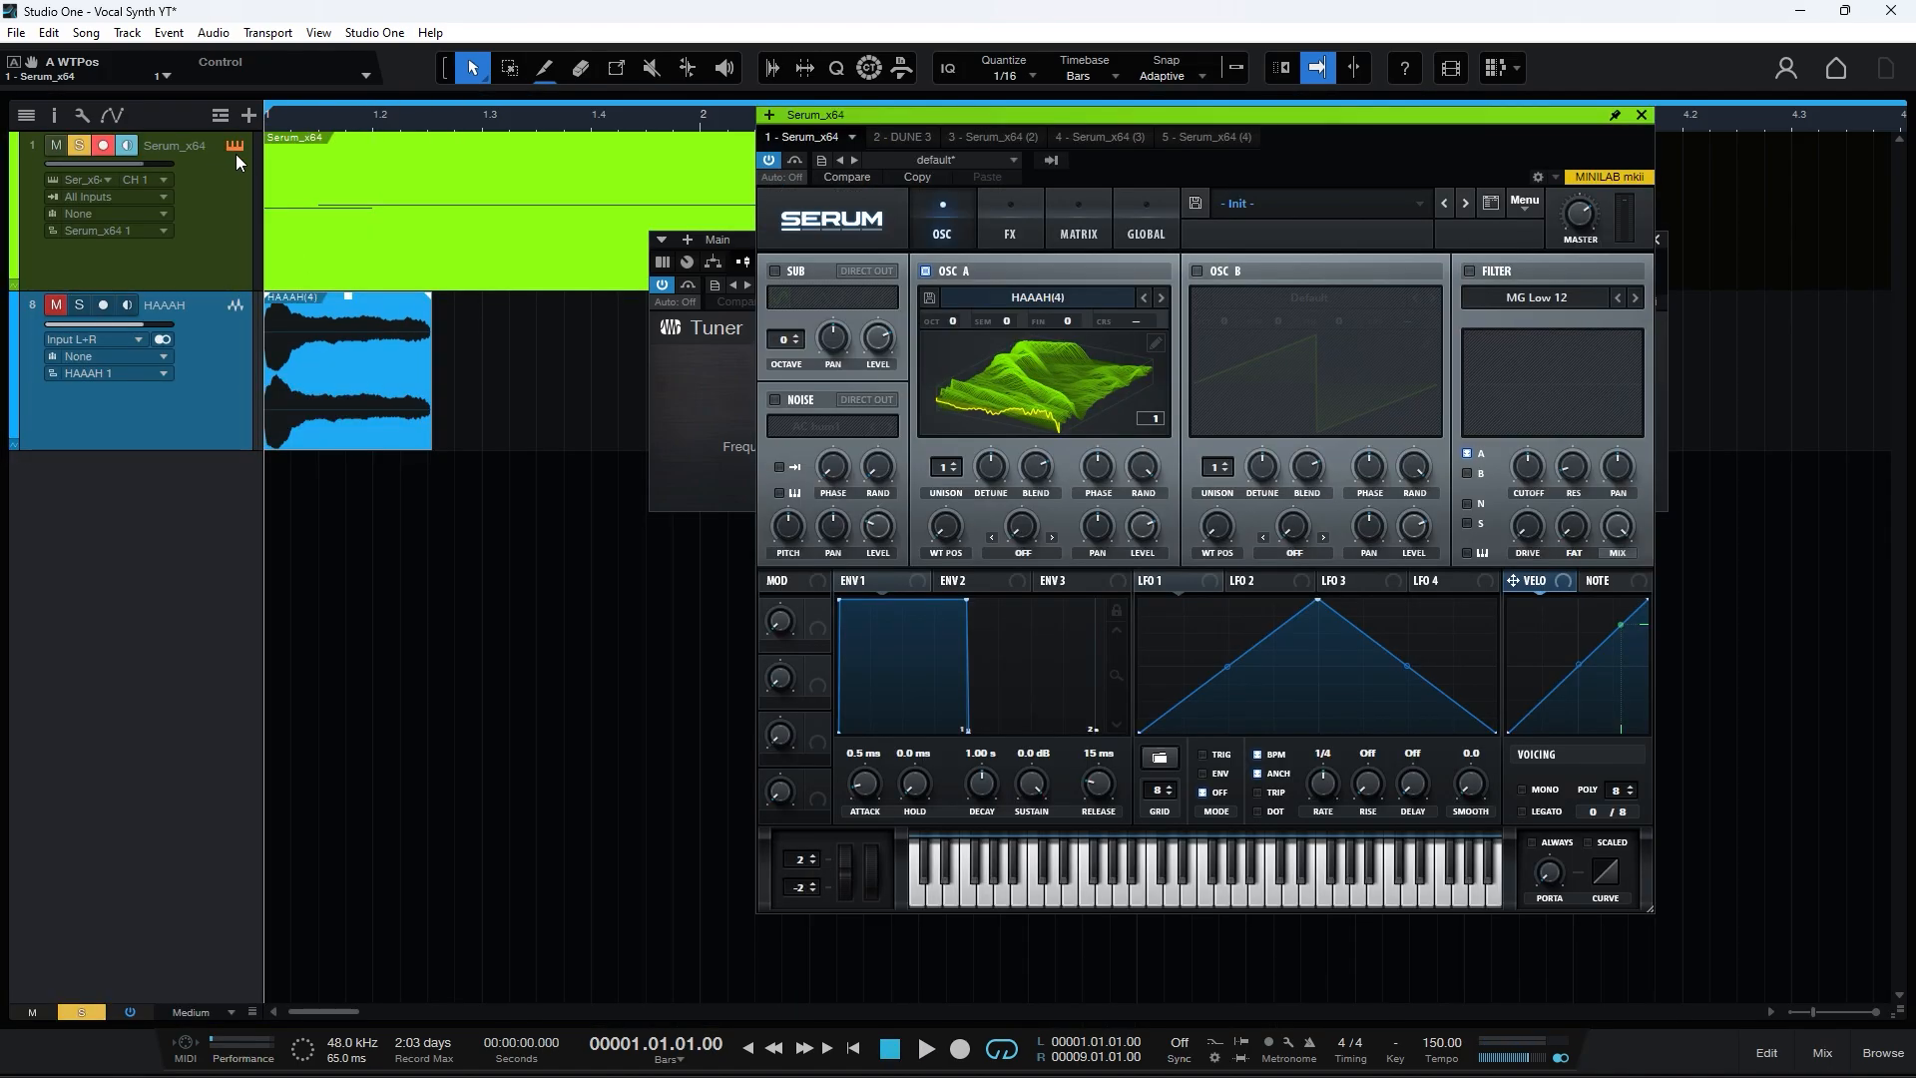
left_click(1154, 343)
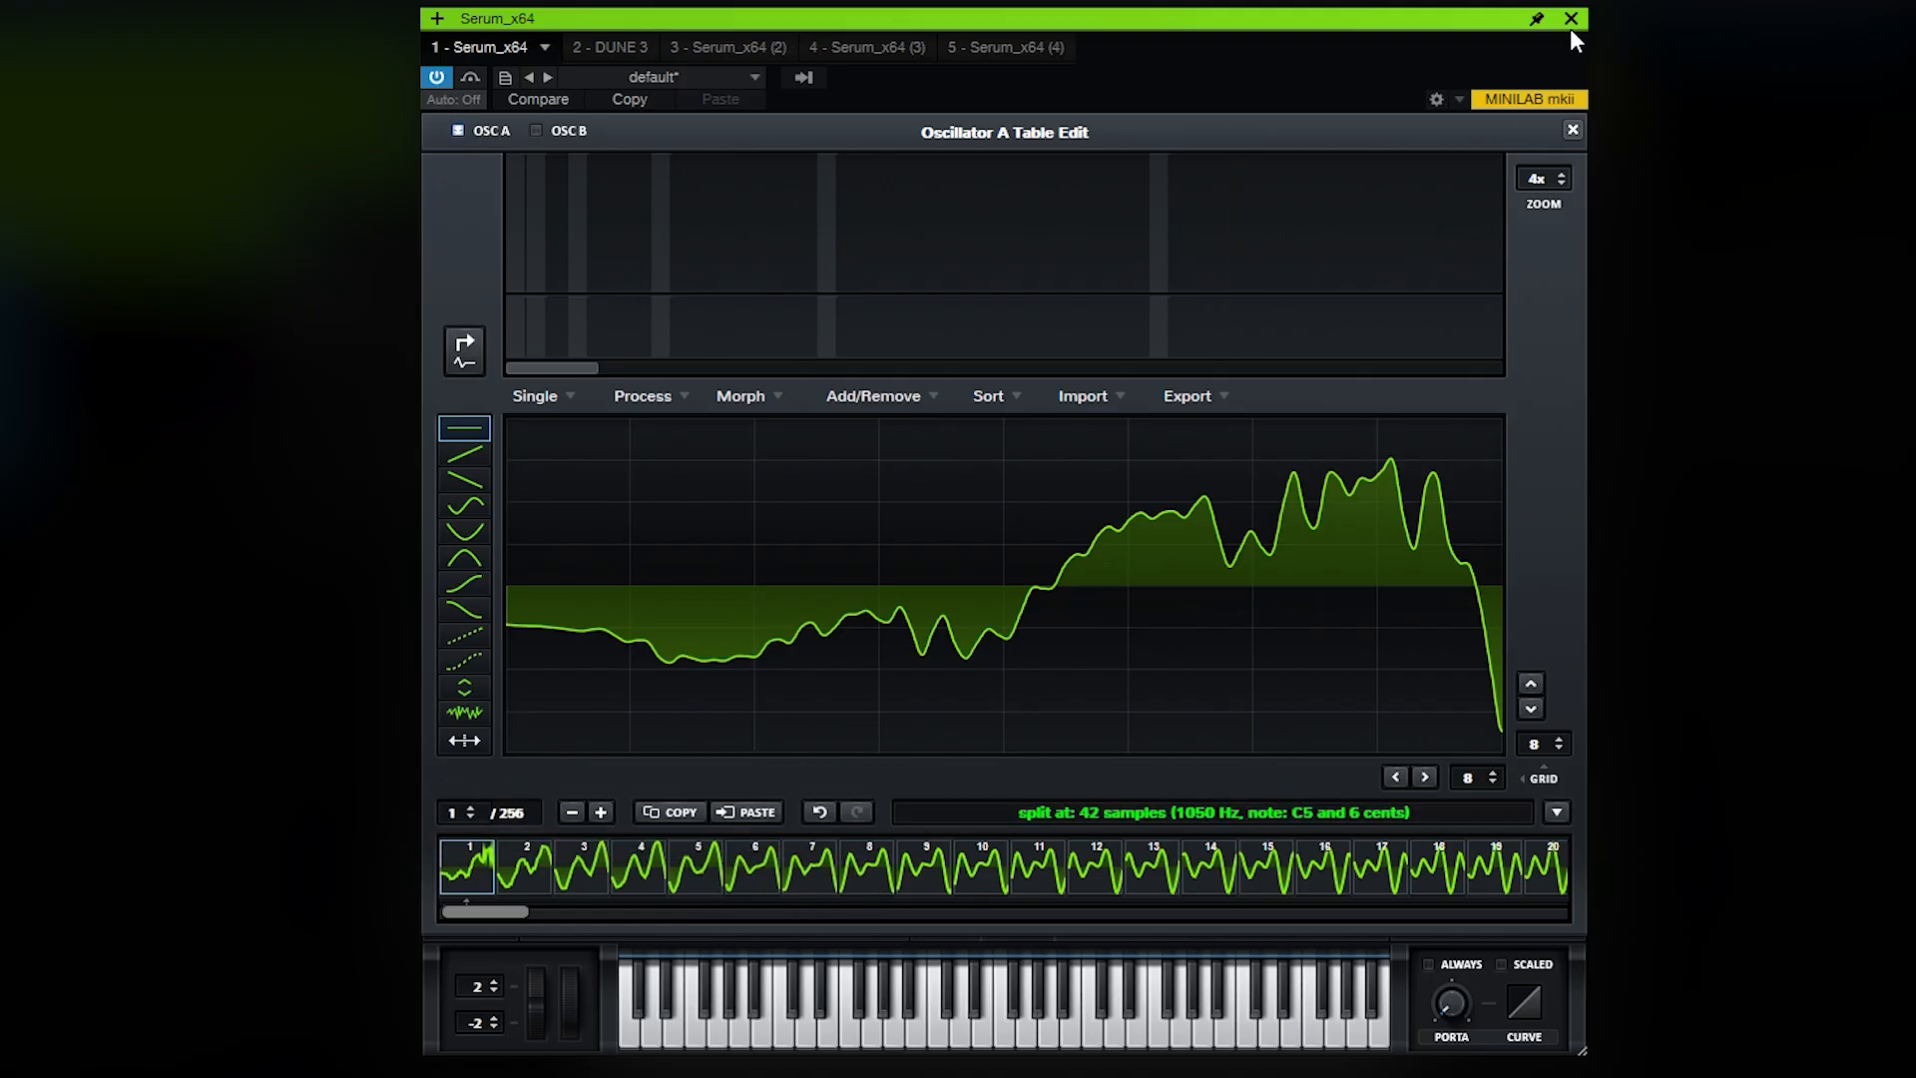
left_click(1573, 131)
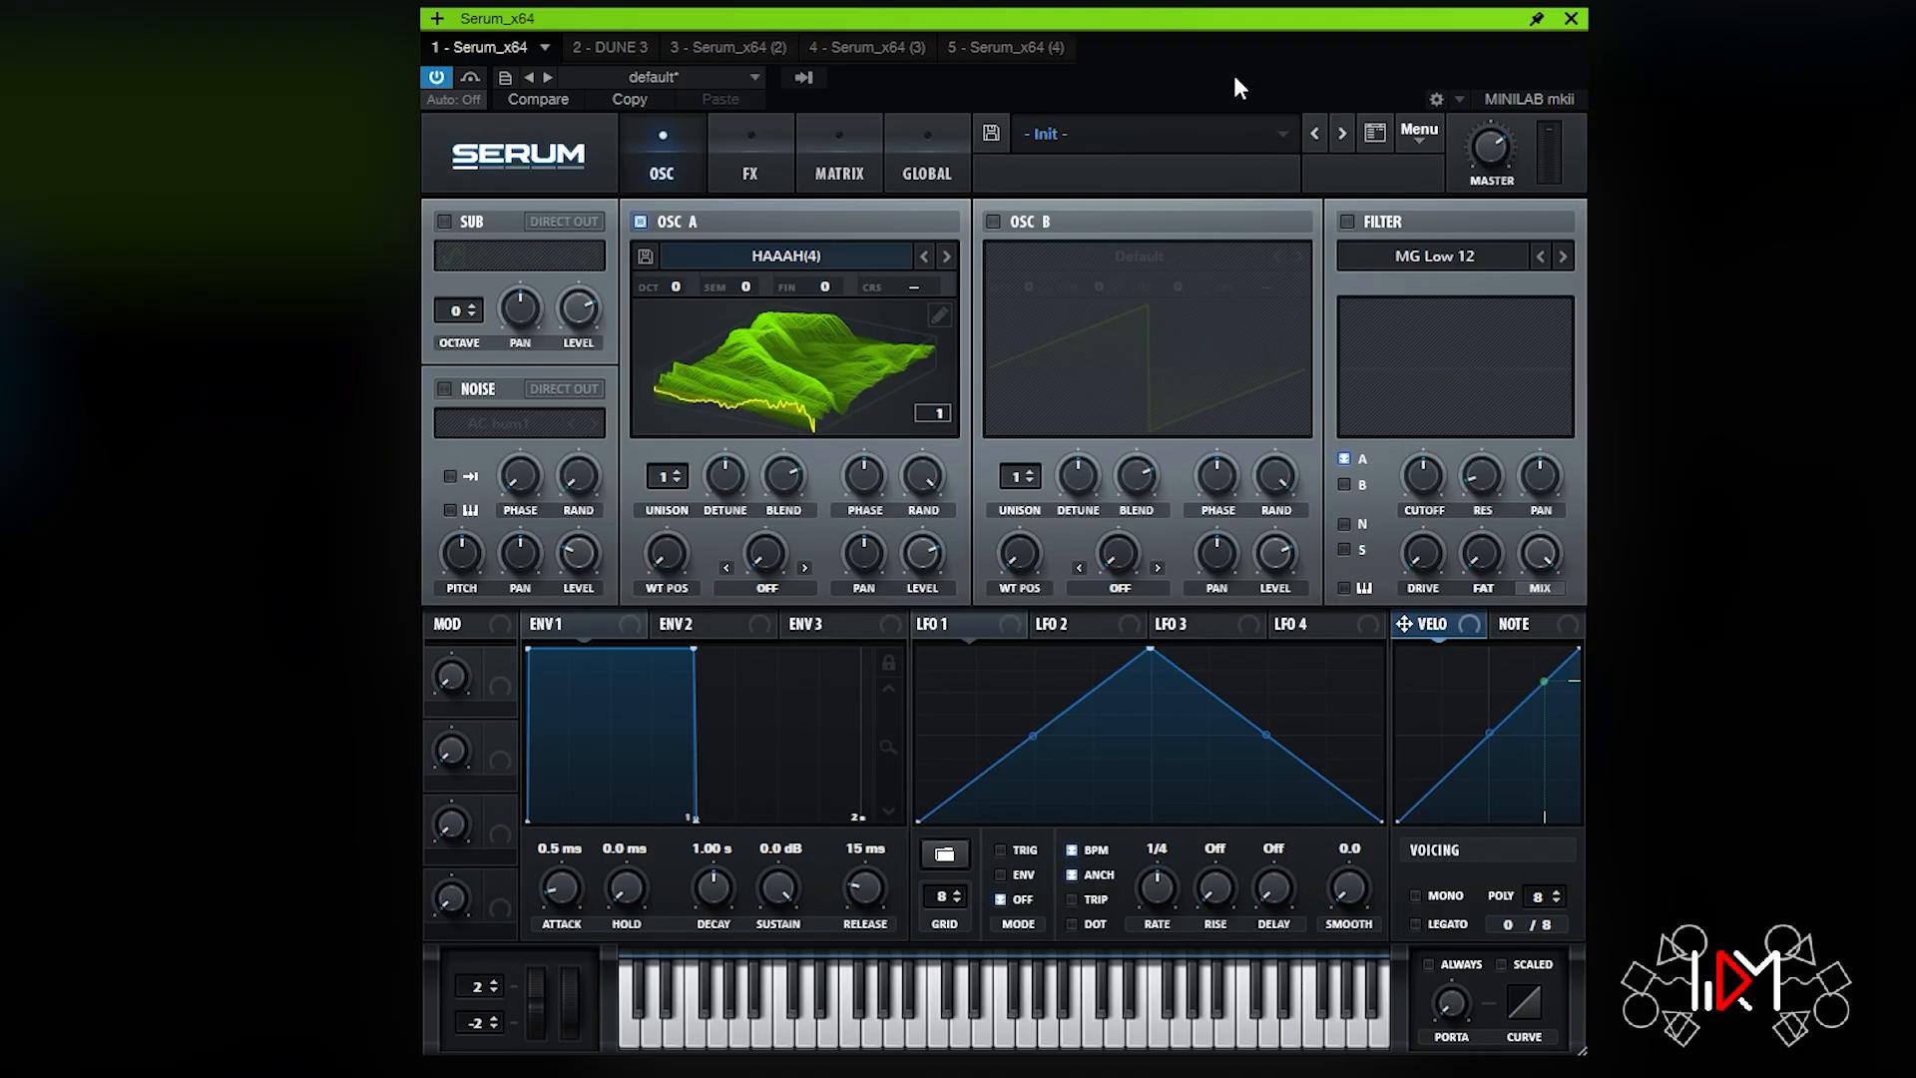
Step: Audition the HAAAH wavetable by sweeping OSC A's wavetable position through the frames and back to 1
left_click_drag(672, 561, 643, 452)
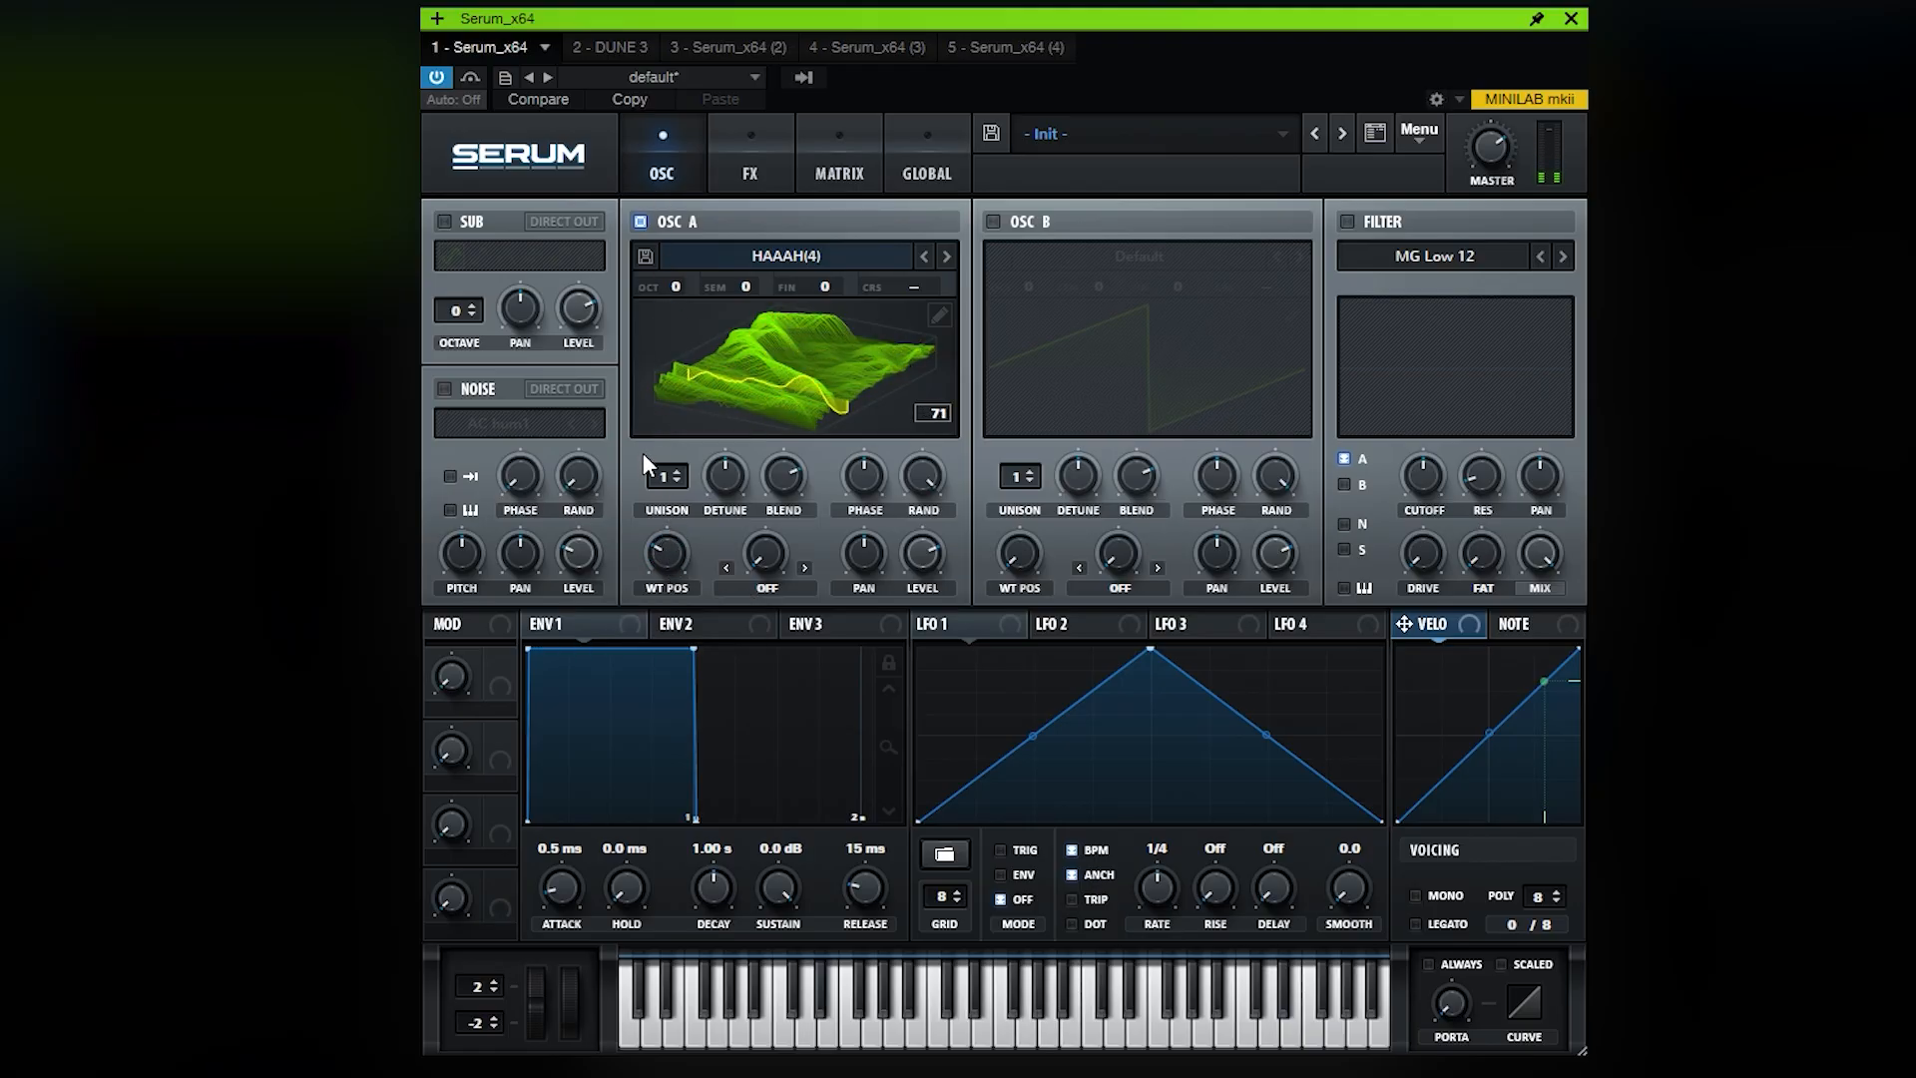
left_click_drag(673, 559, 667, 387)
left_click_drag(669, 552, 678, 823)
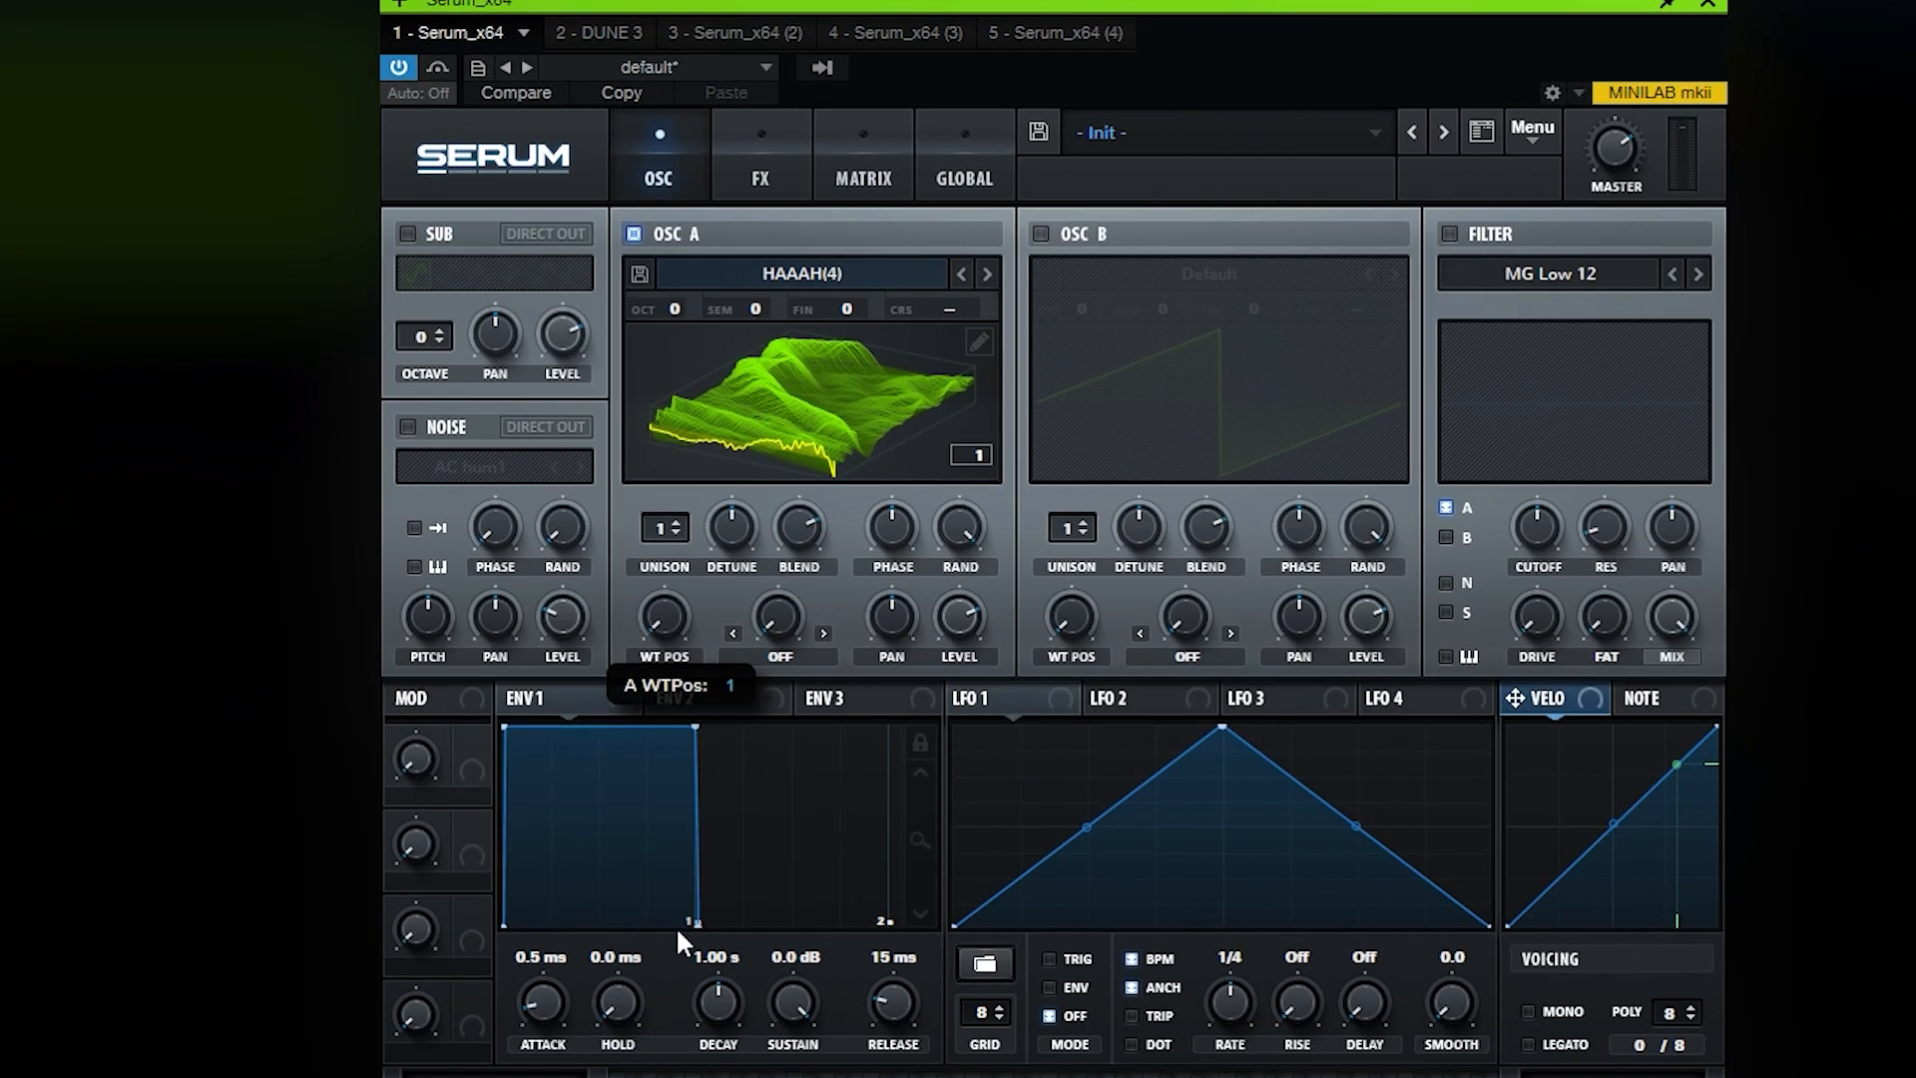
Step: Map LFO 1 to OSC A's wavetable position and raise the start and end points of the LFO 1 shape
left_click_drag(674, 925, 608, 919)
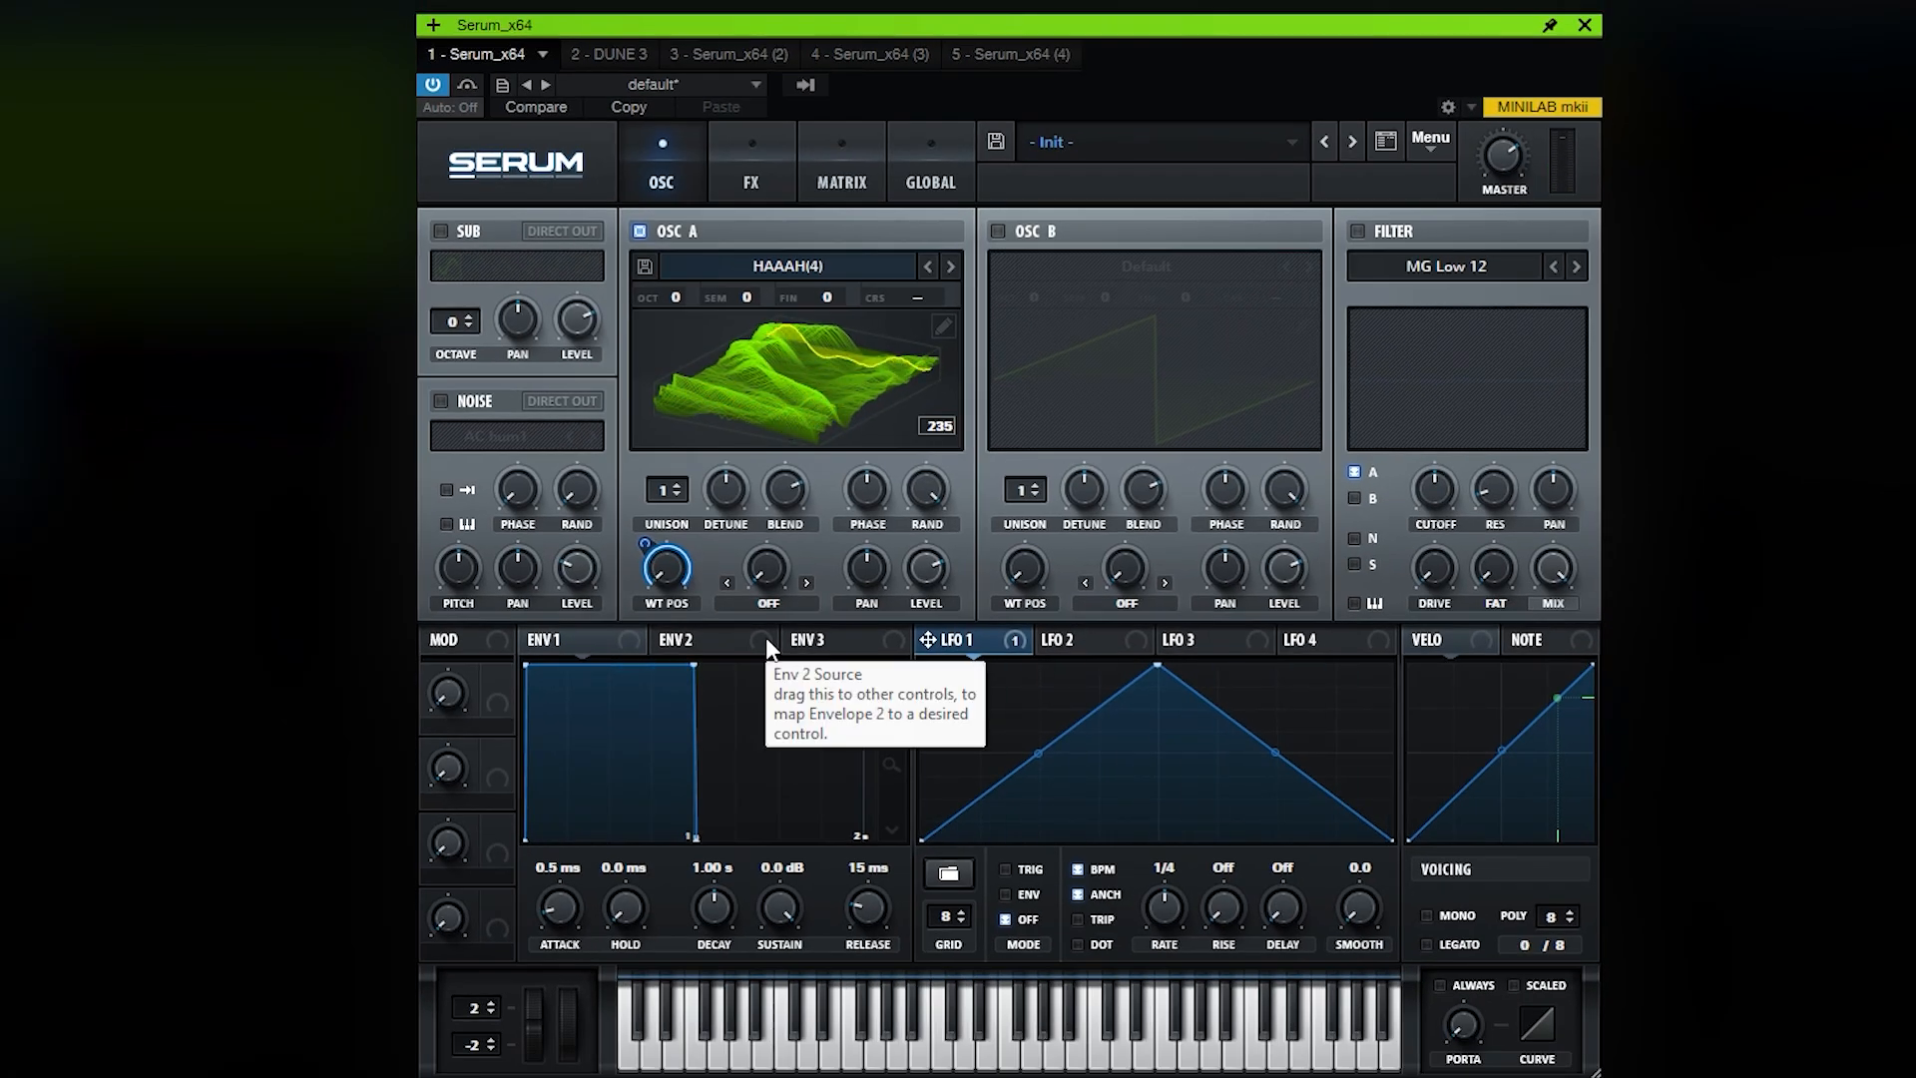
left_click_drag(921, 839, 916, 776)
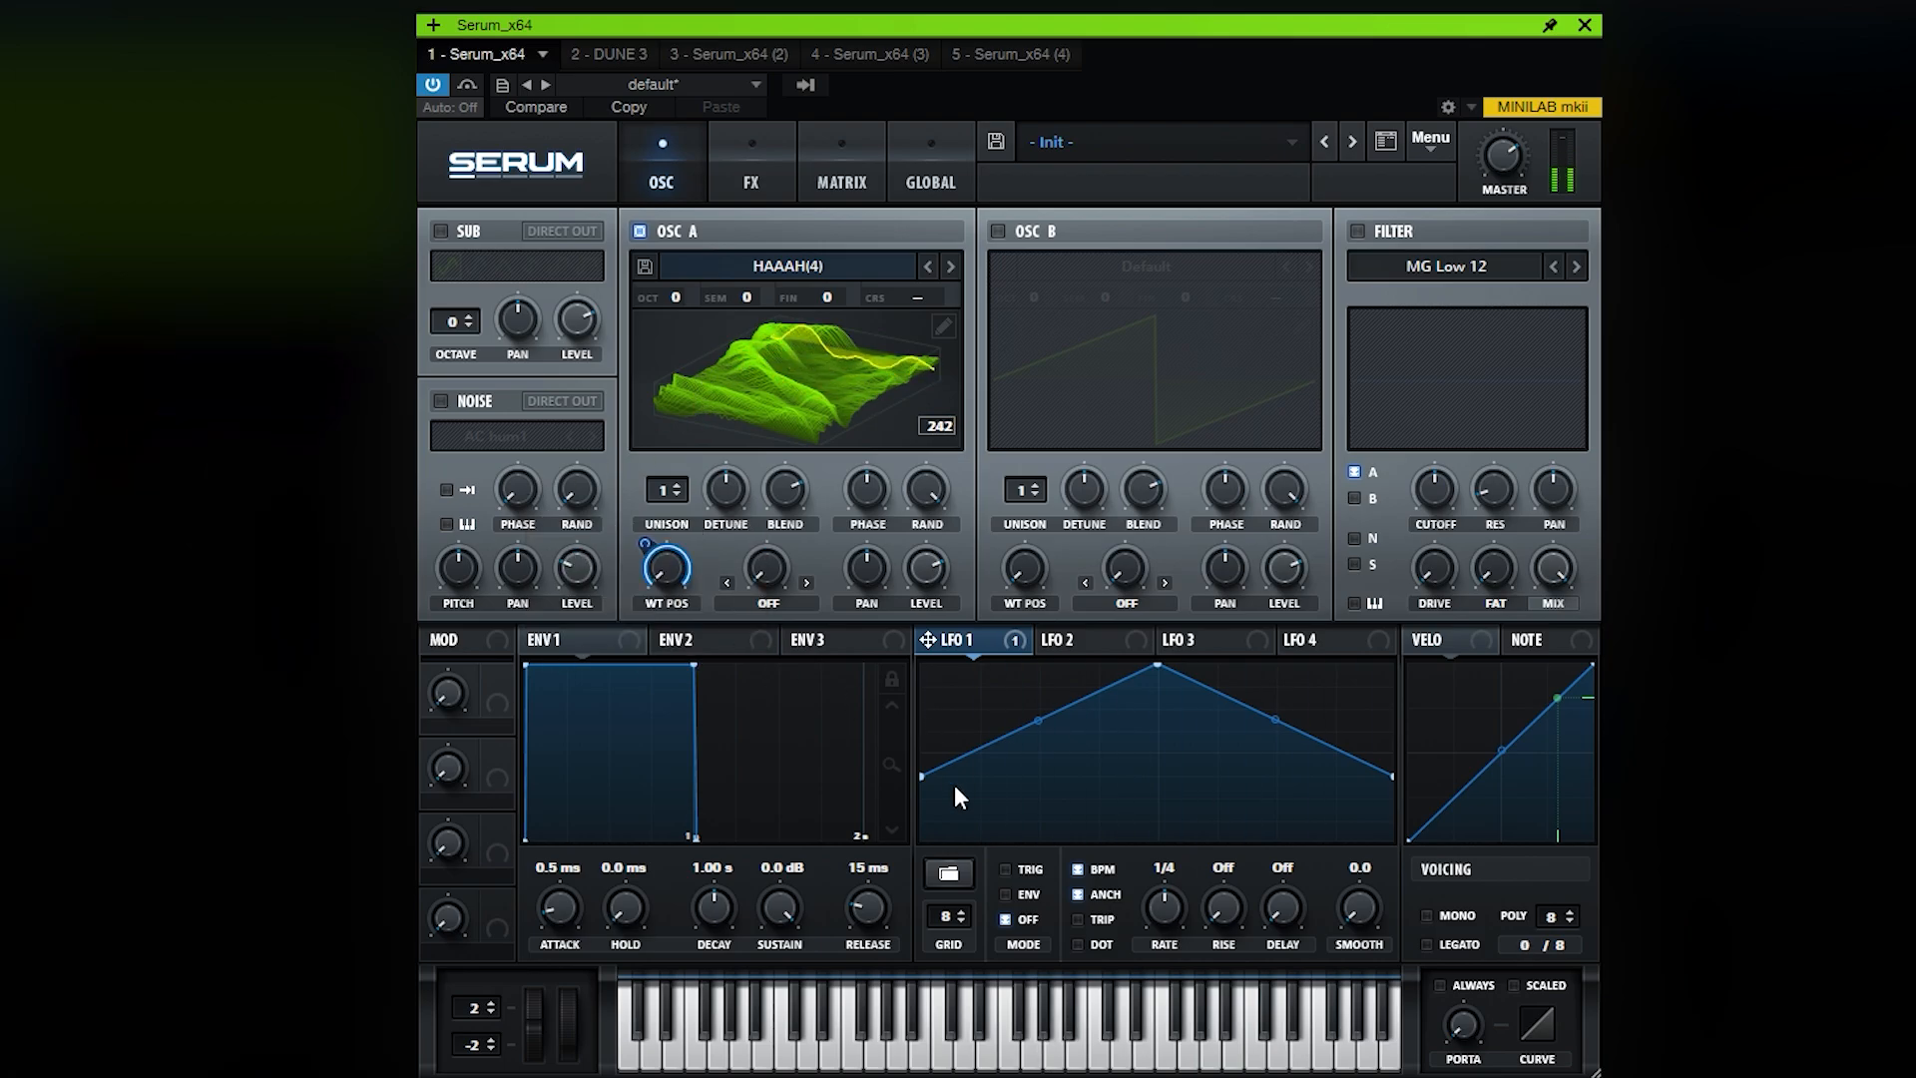
Step: Turn off LFO 1's BPM sync, set its rate to 1.1 Hz, and play back the part
left_click(1078, 867)
left_click_drag(1160, 906, 1153, 960)
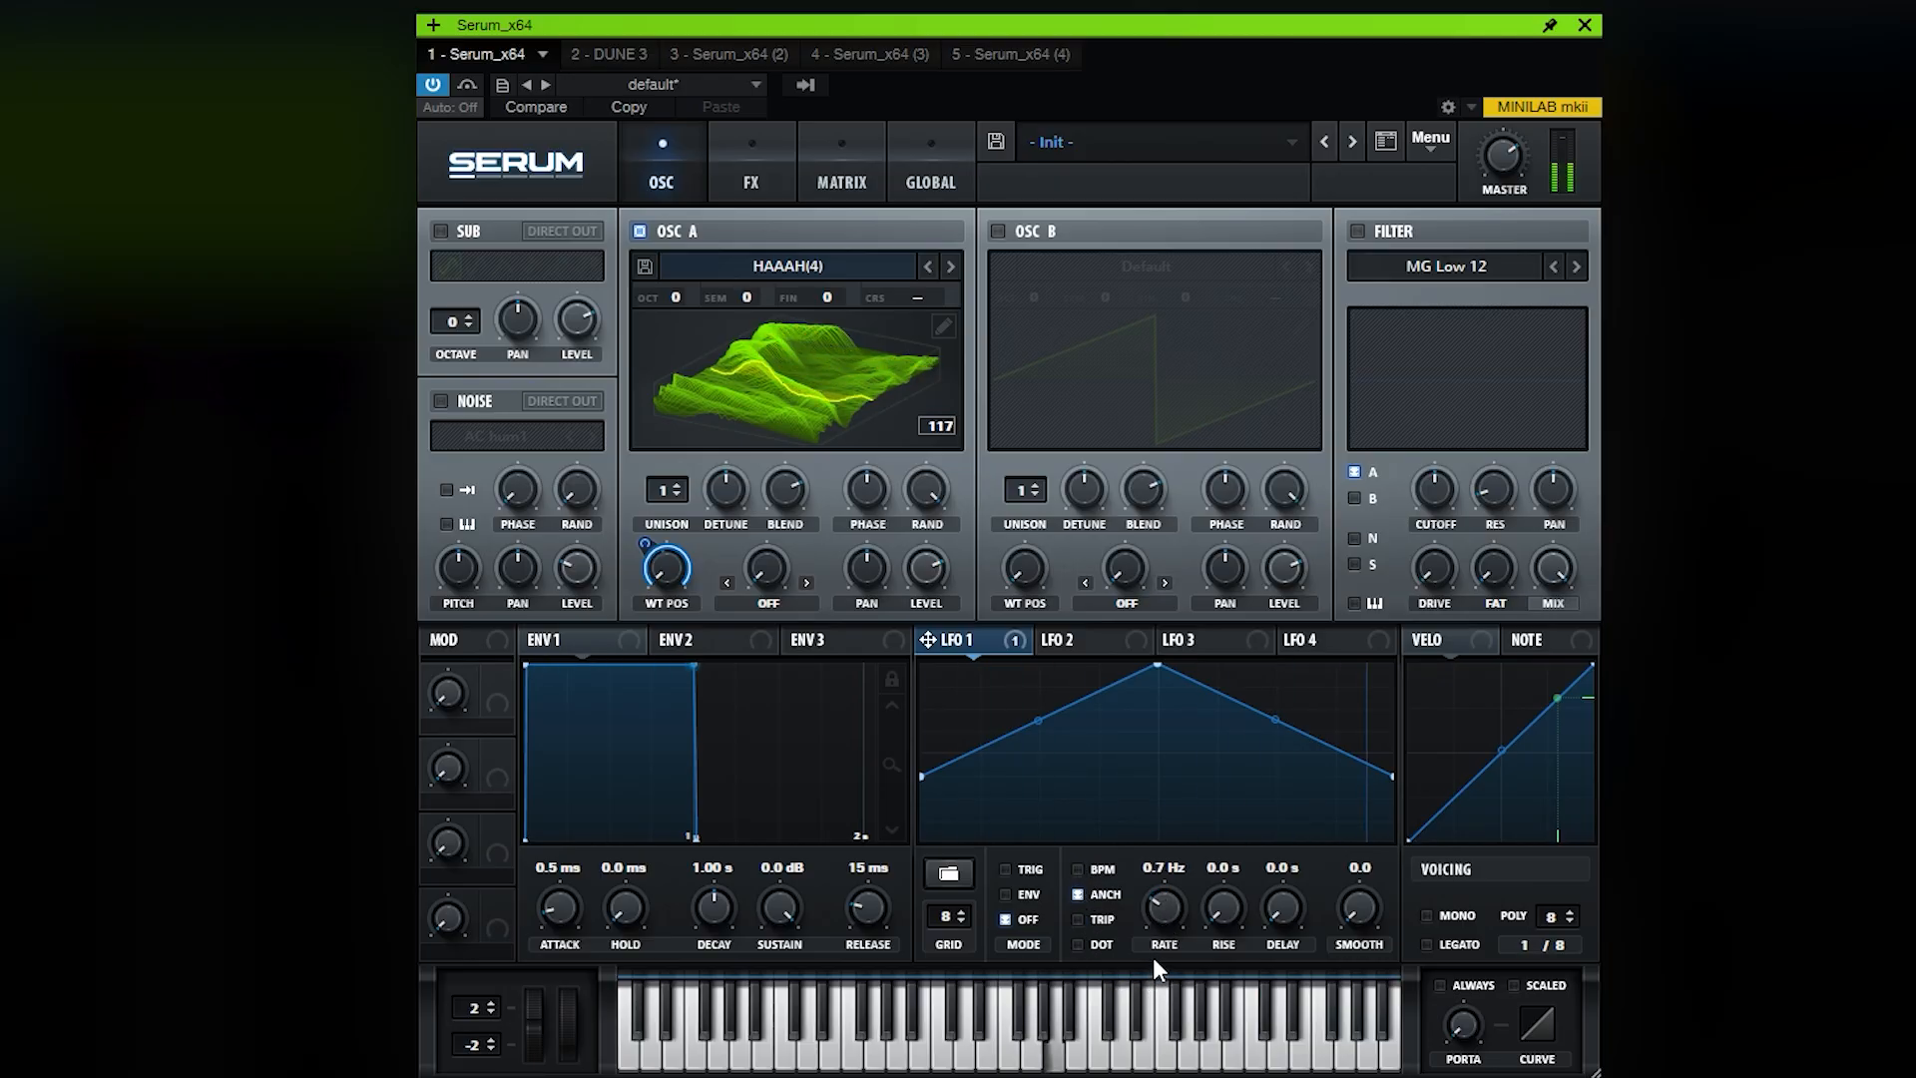
left_click_drag(1169, 919, 1172, 907)
key("space")
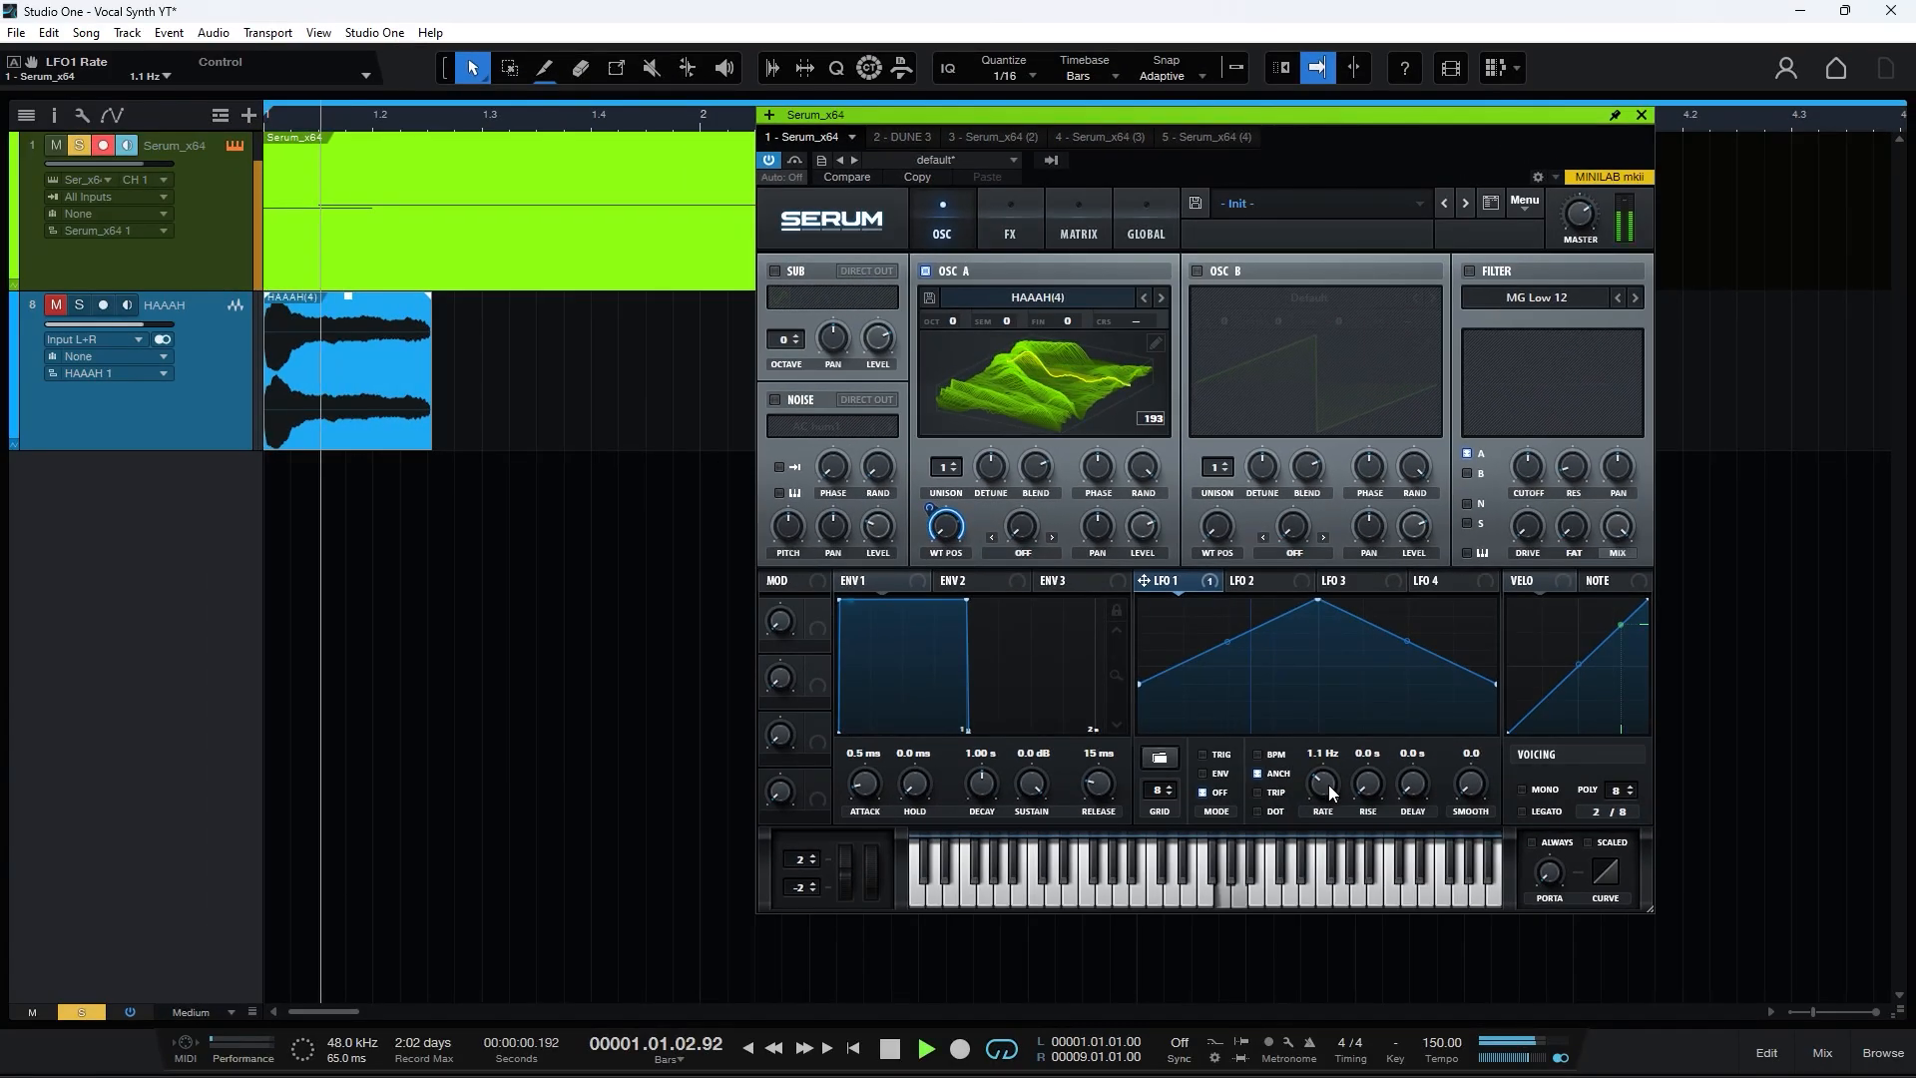
key("space")
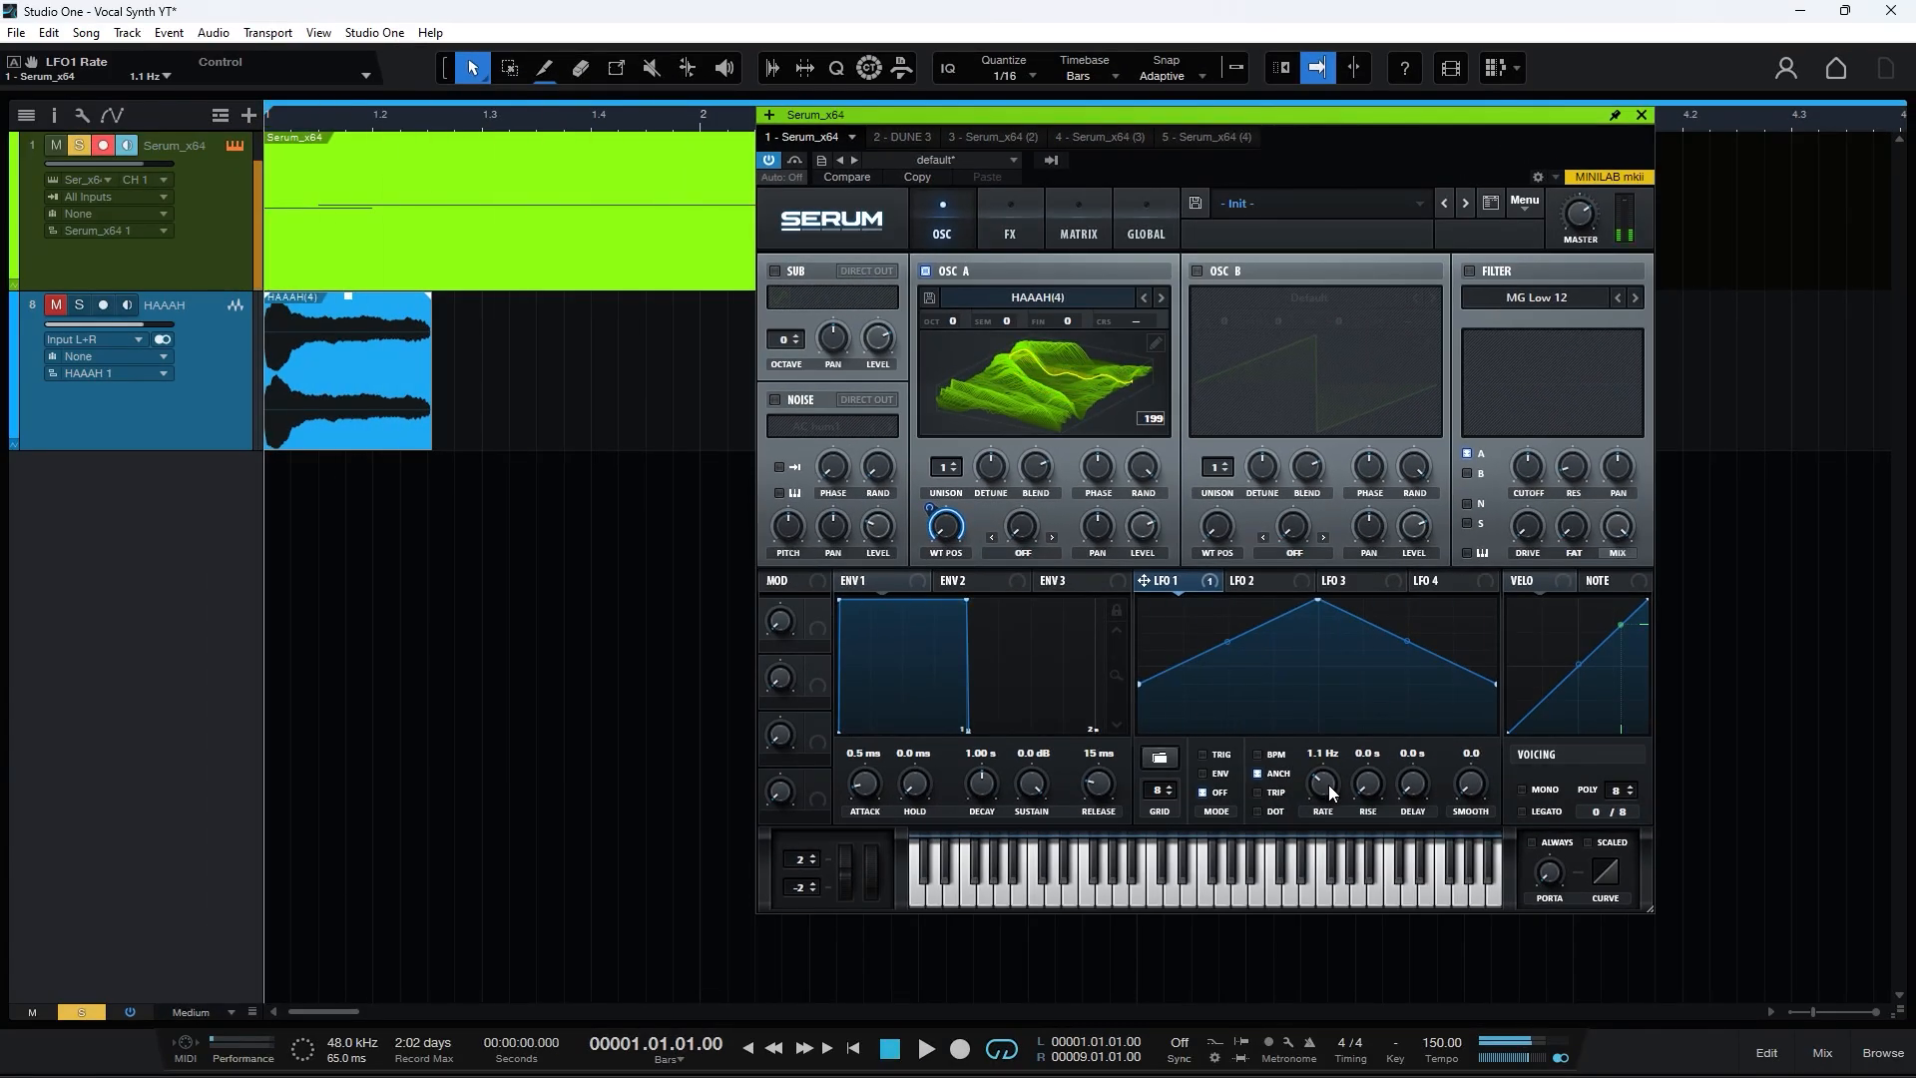
Step: Apply X-Fade Edges (grid size) to OSC A's wavetable and play back the smoothed sound
left_click(1156, 344)
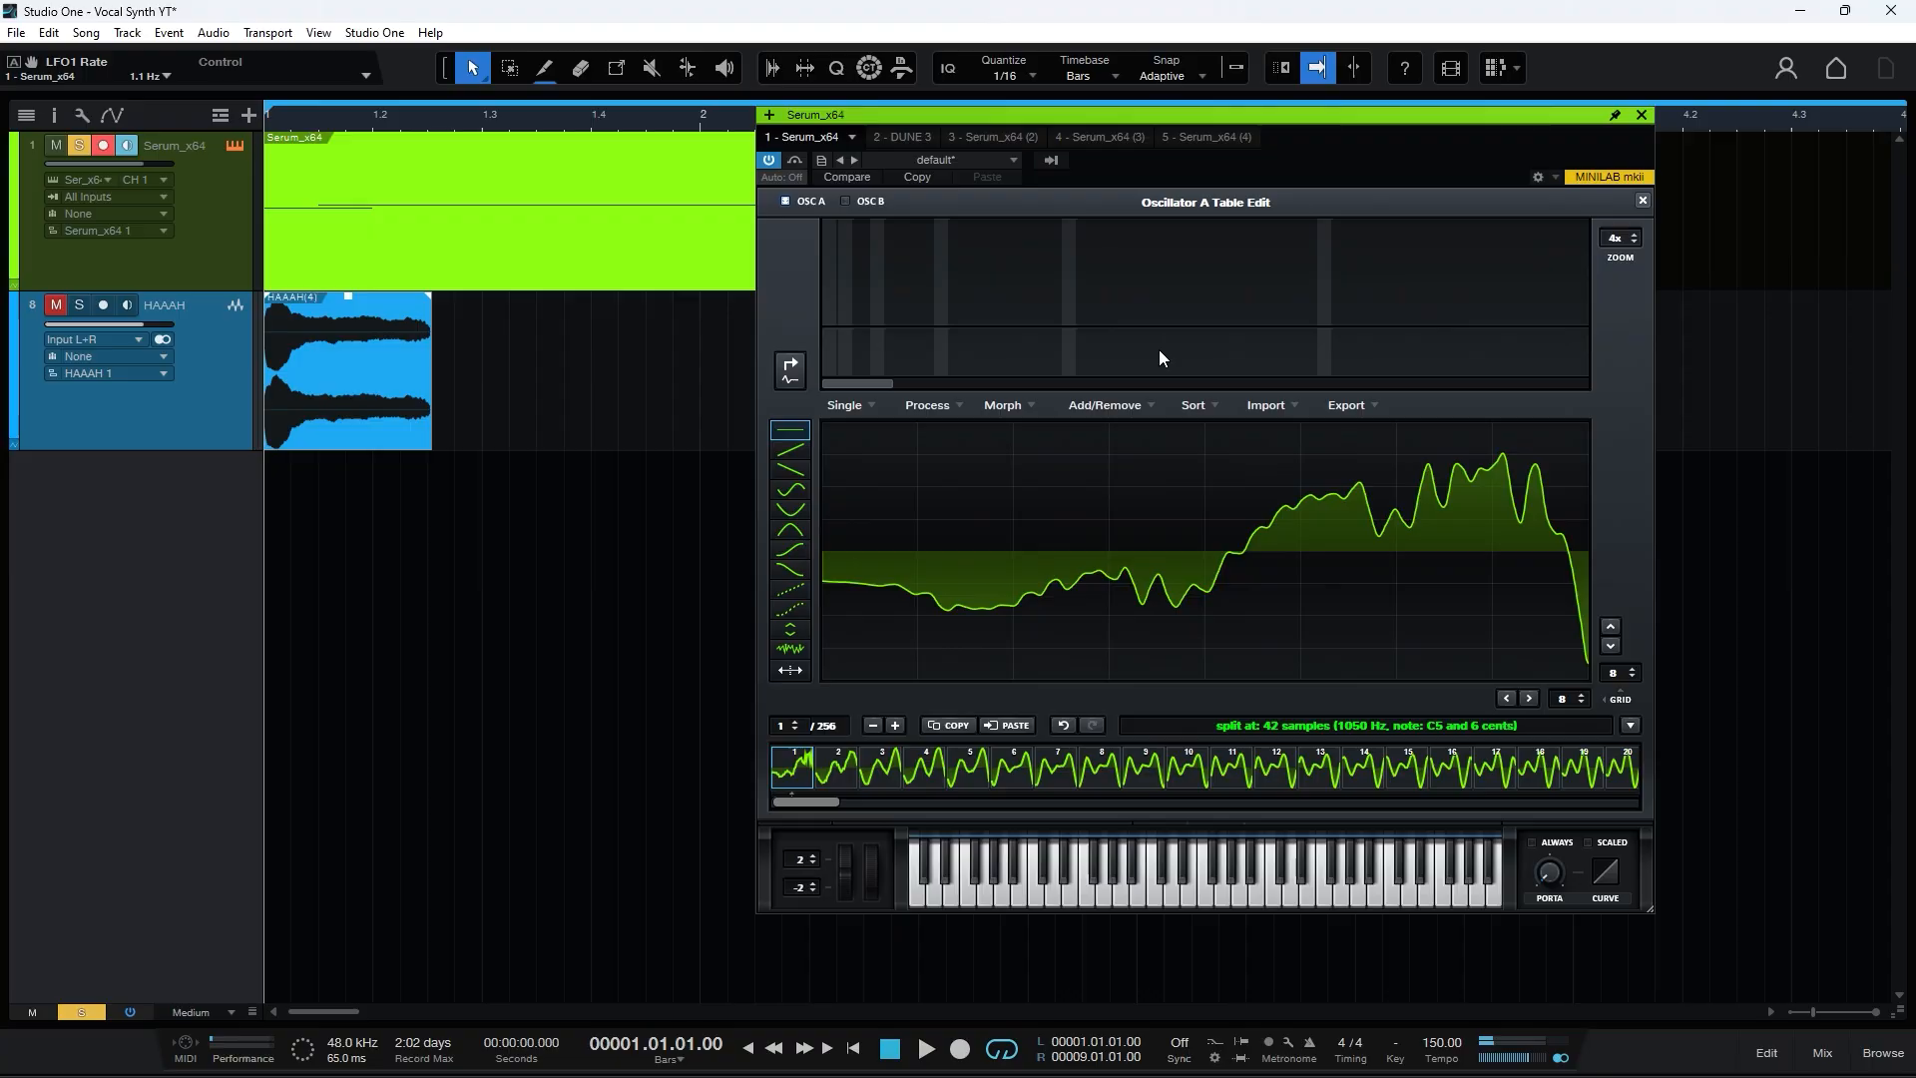
left_click(962, 406)
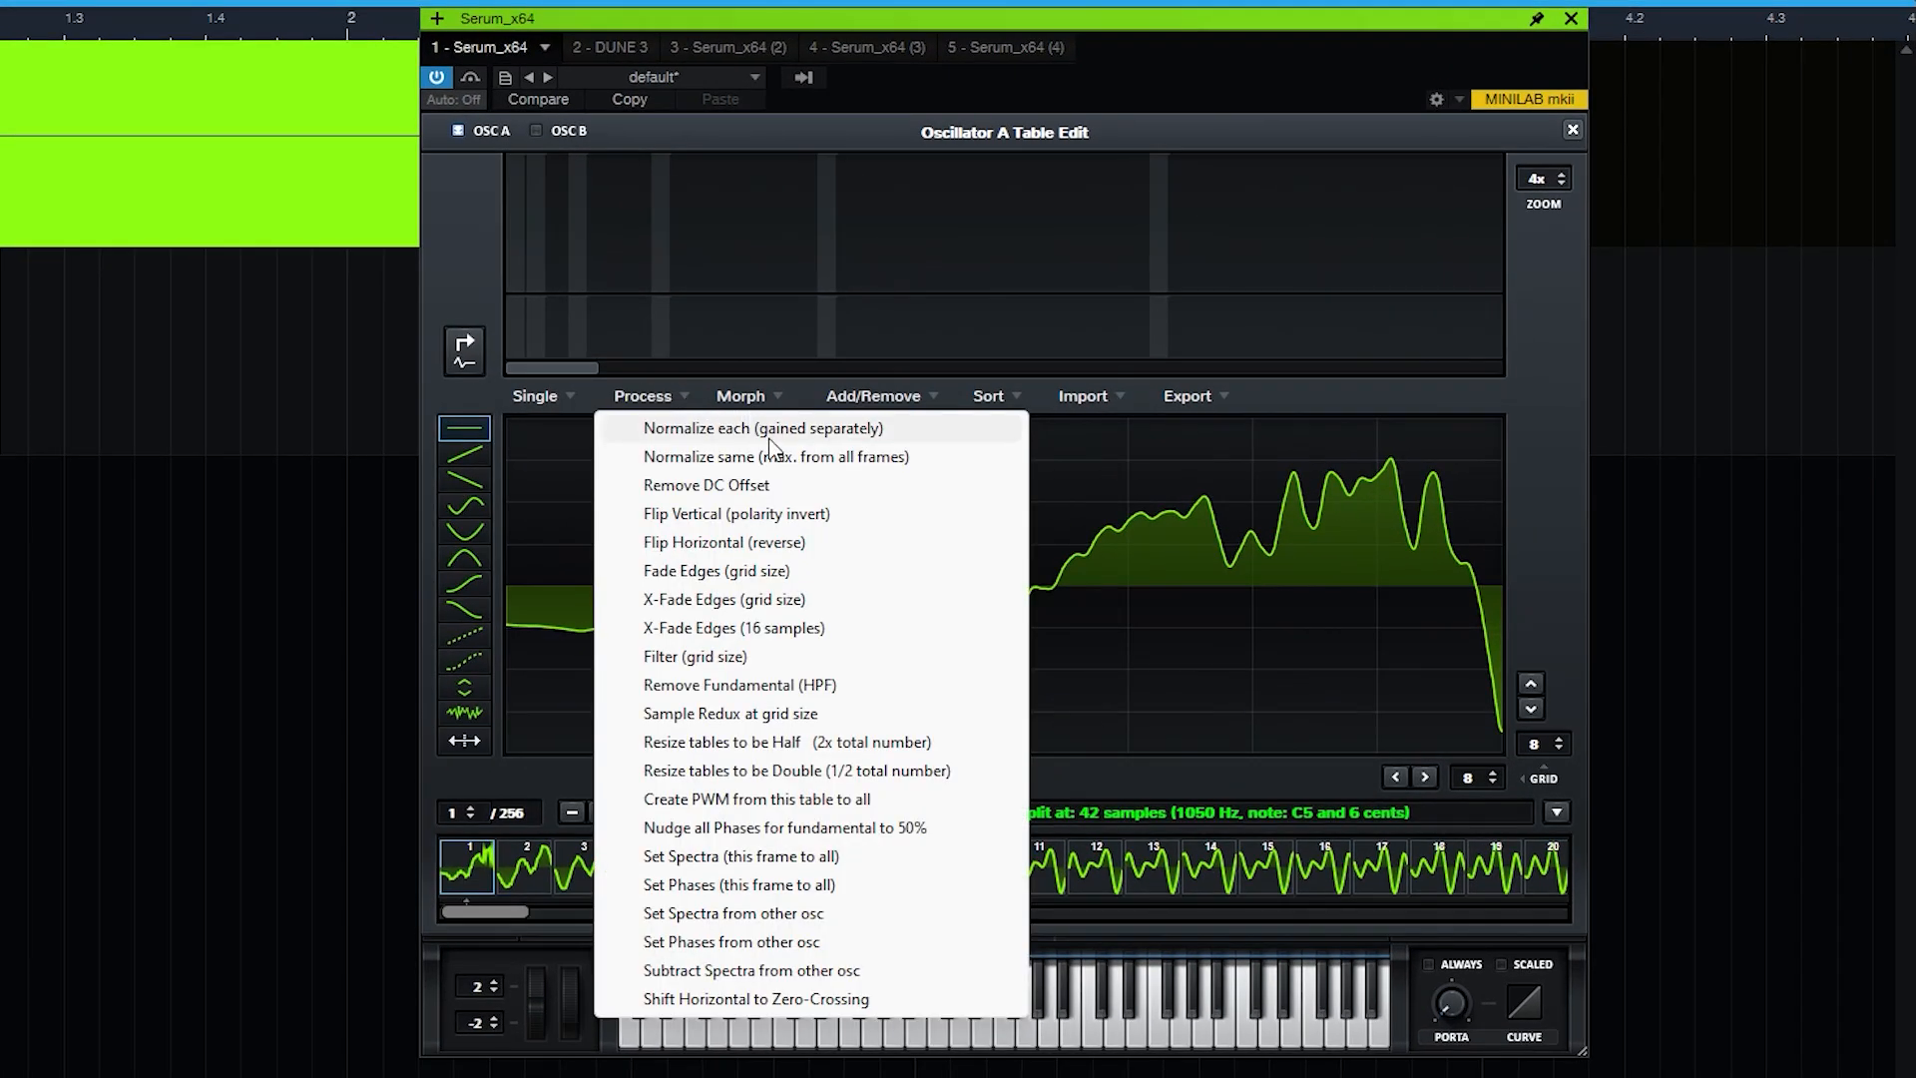
left_click(806, 600)
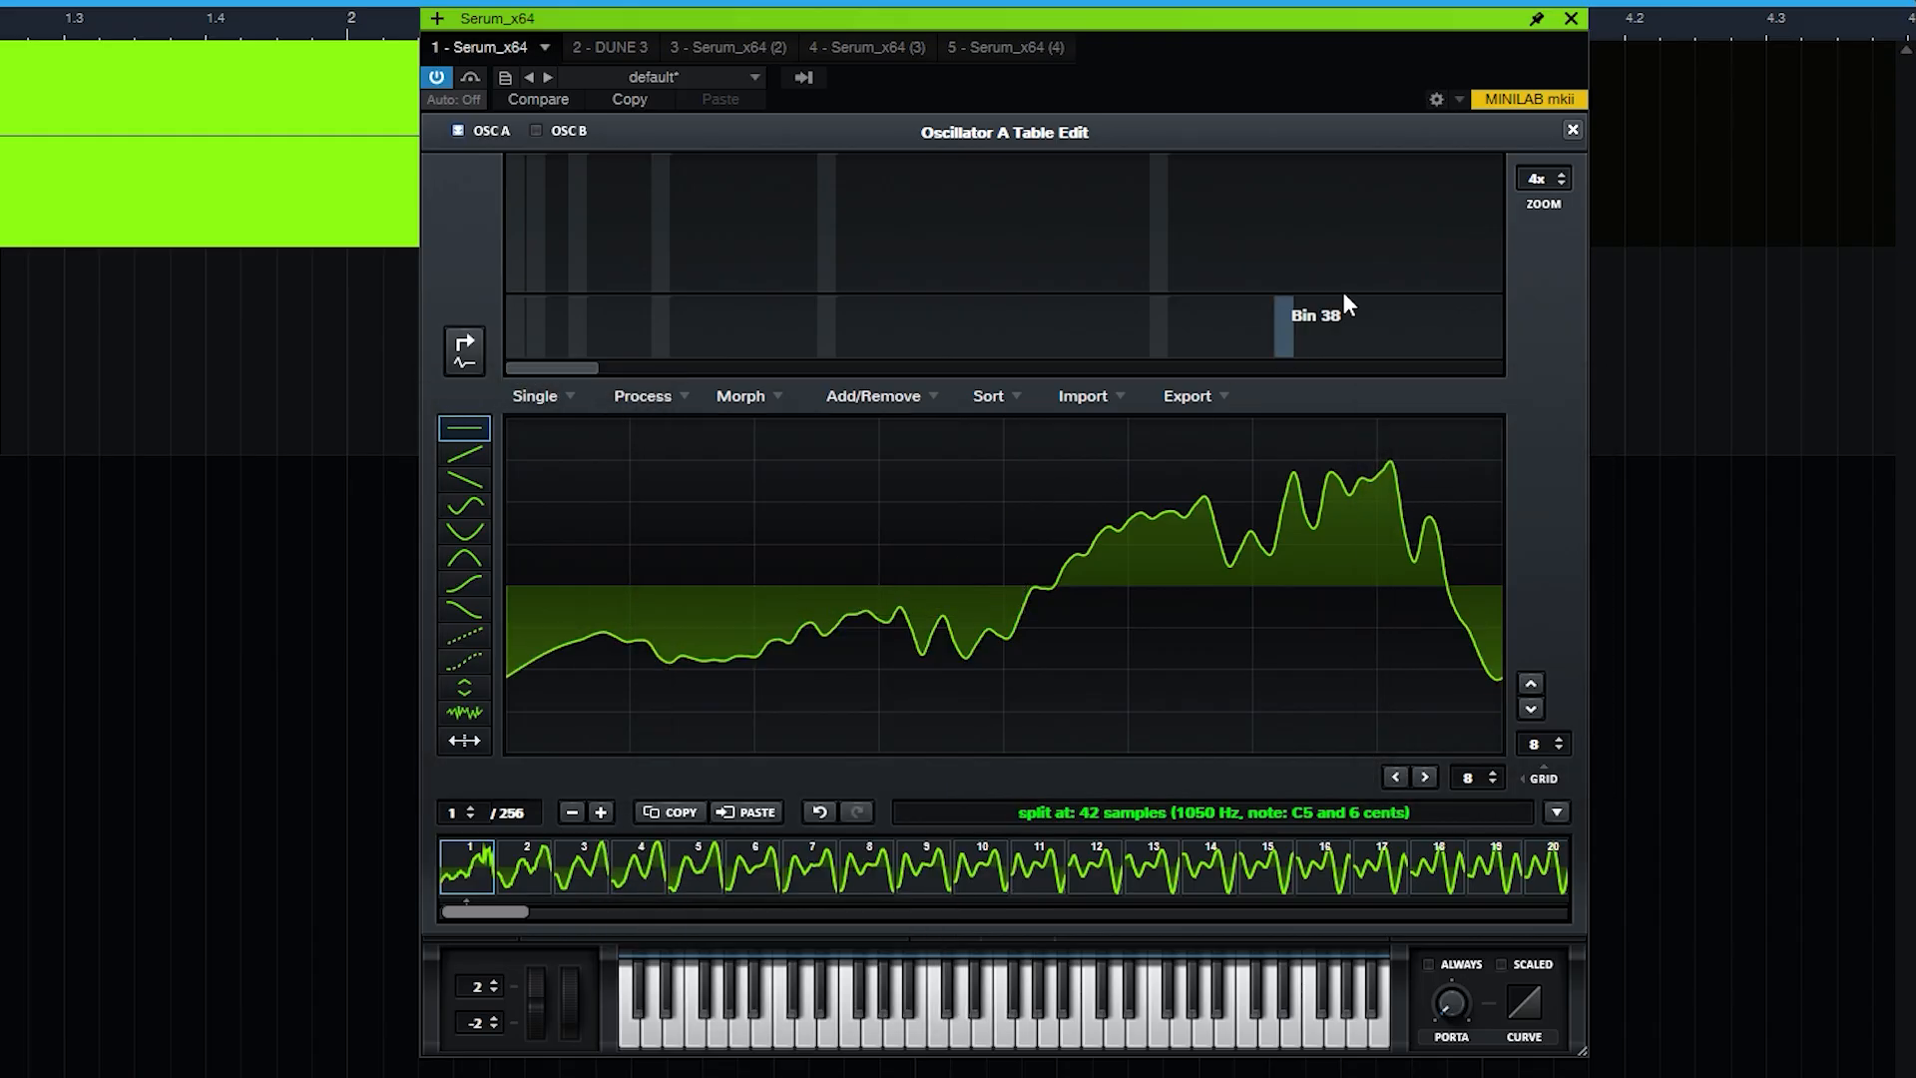
left_click(1573, 130)
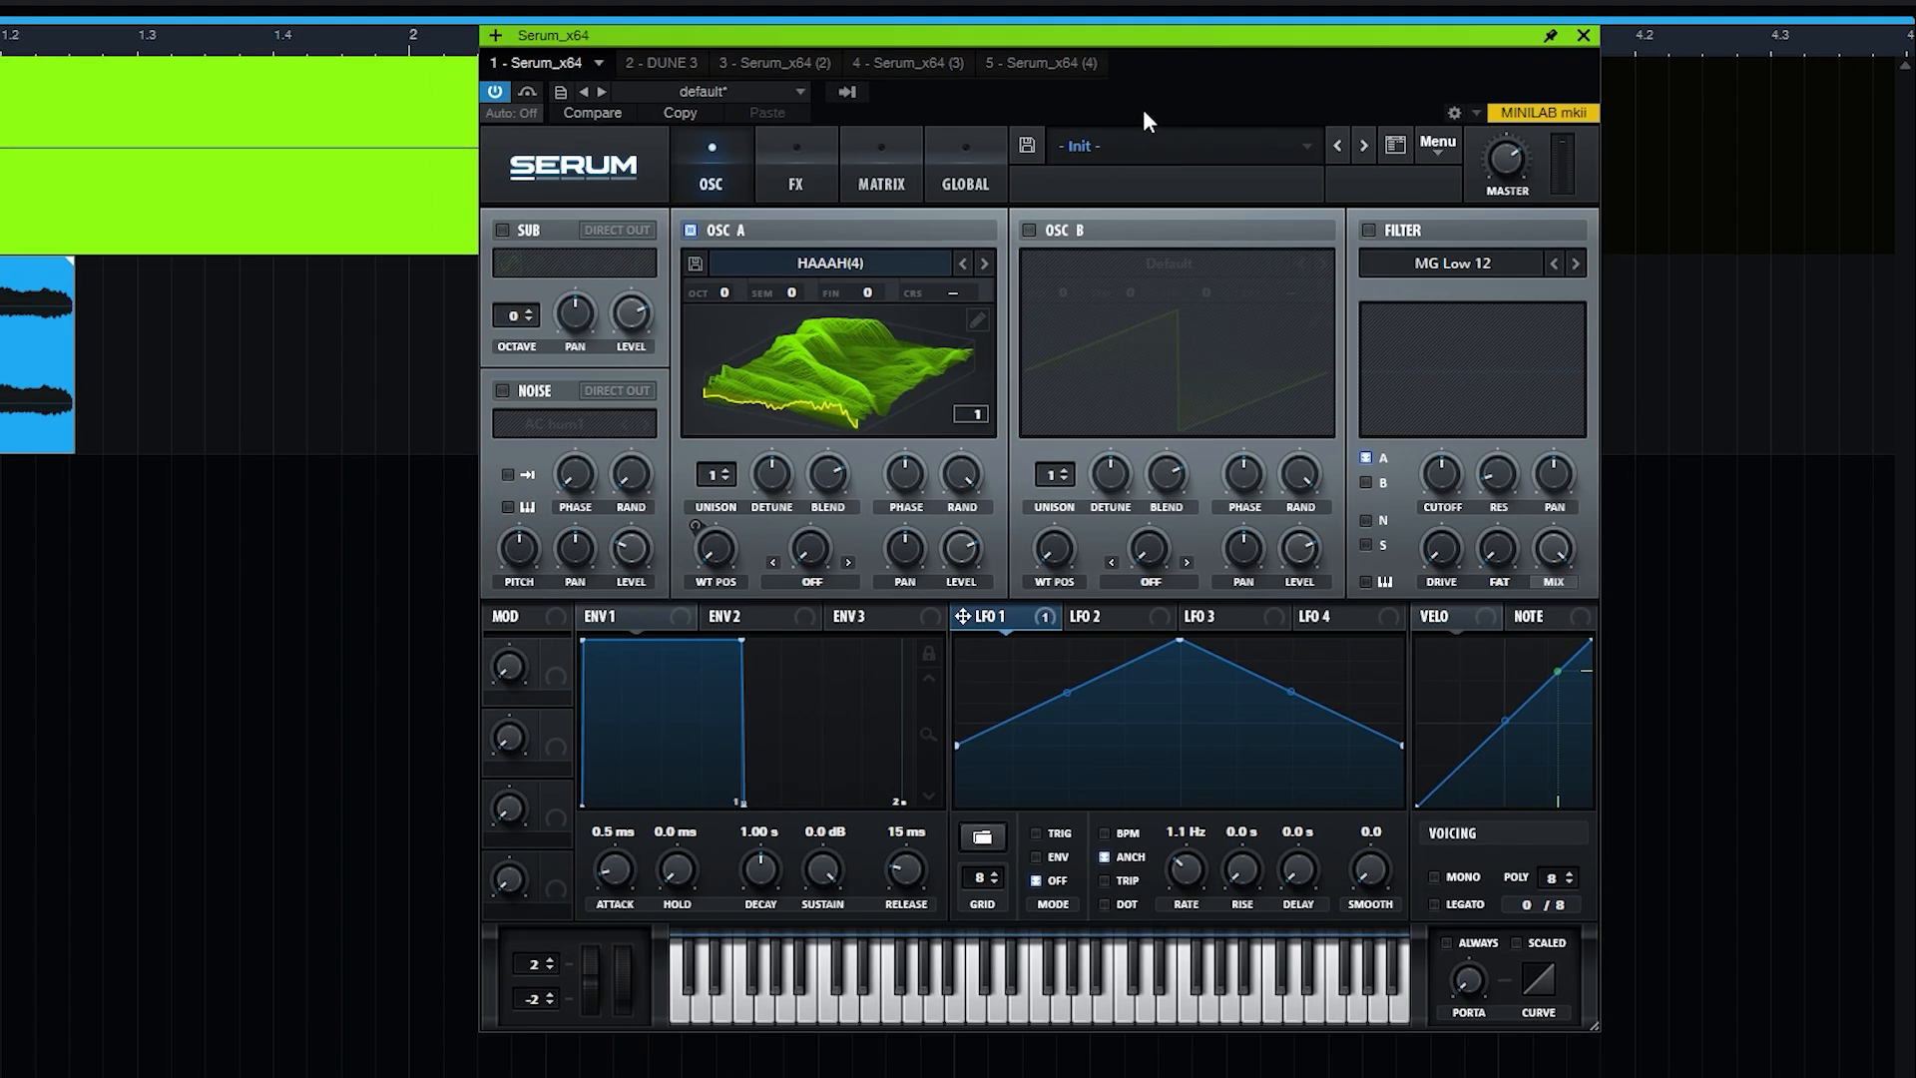
key("space")
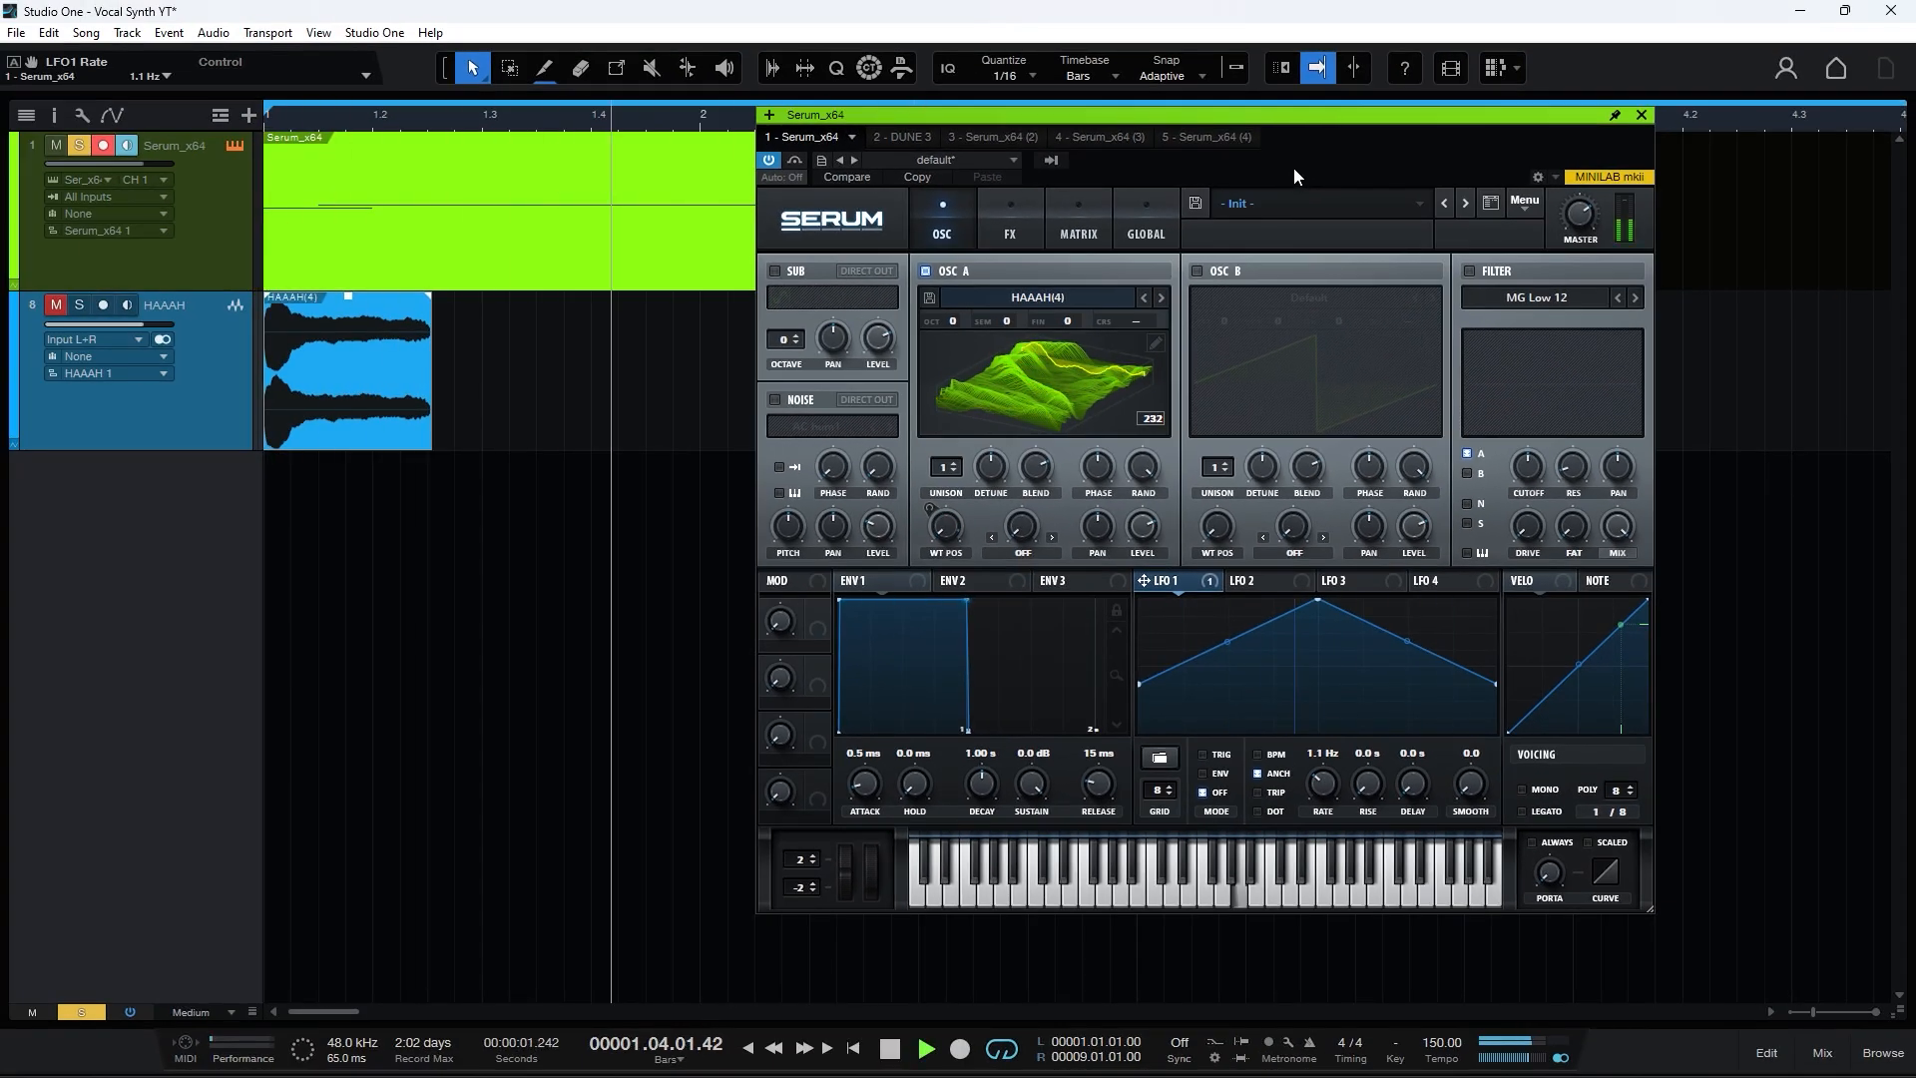
key("space")
Step: Enable the Compressor in multiband mode and the Reverb among Serum's effects
left_click(1010, 217)
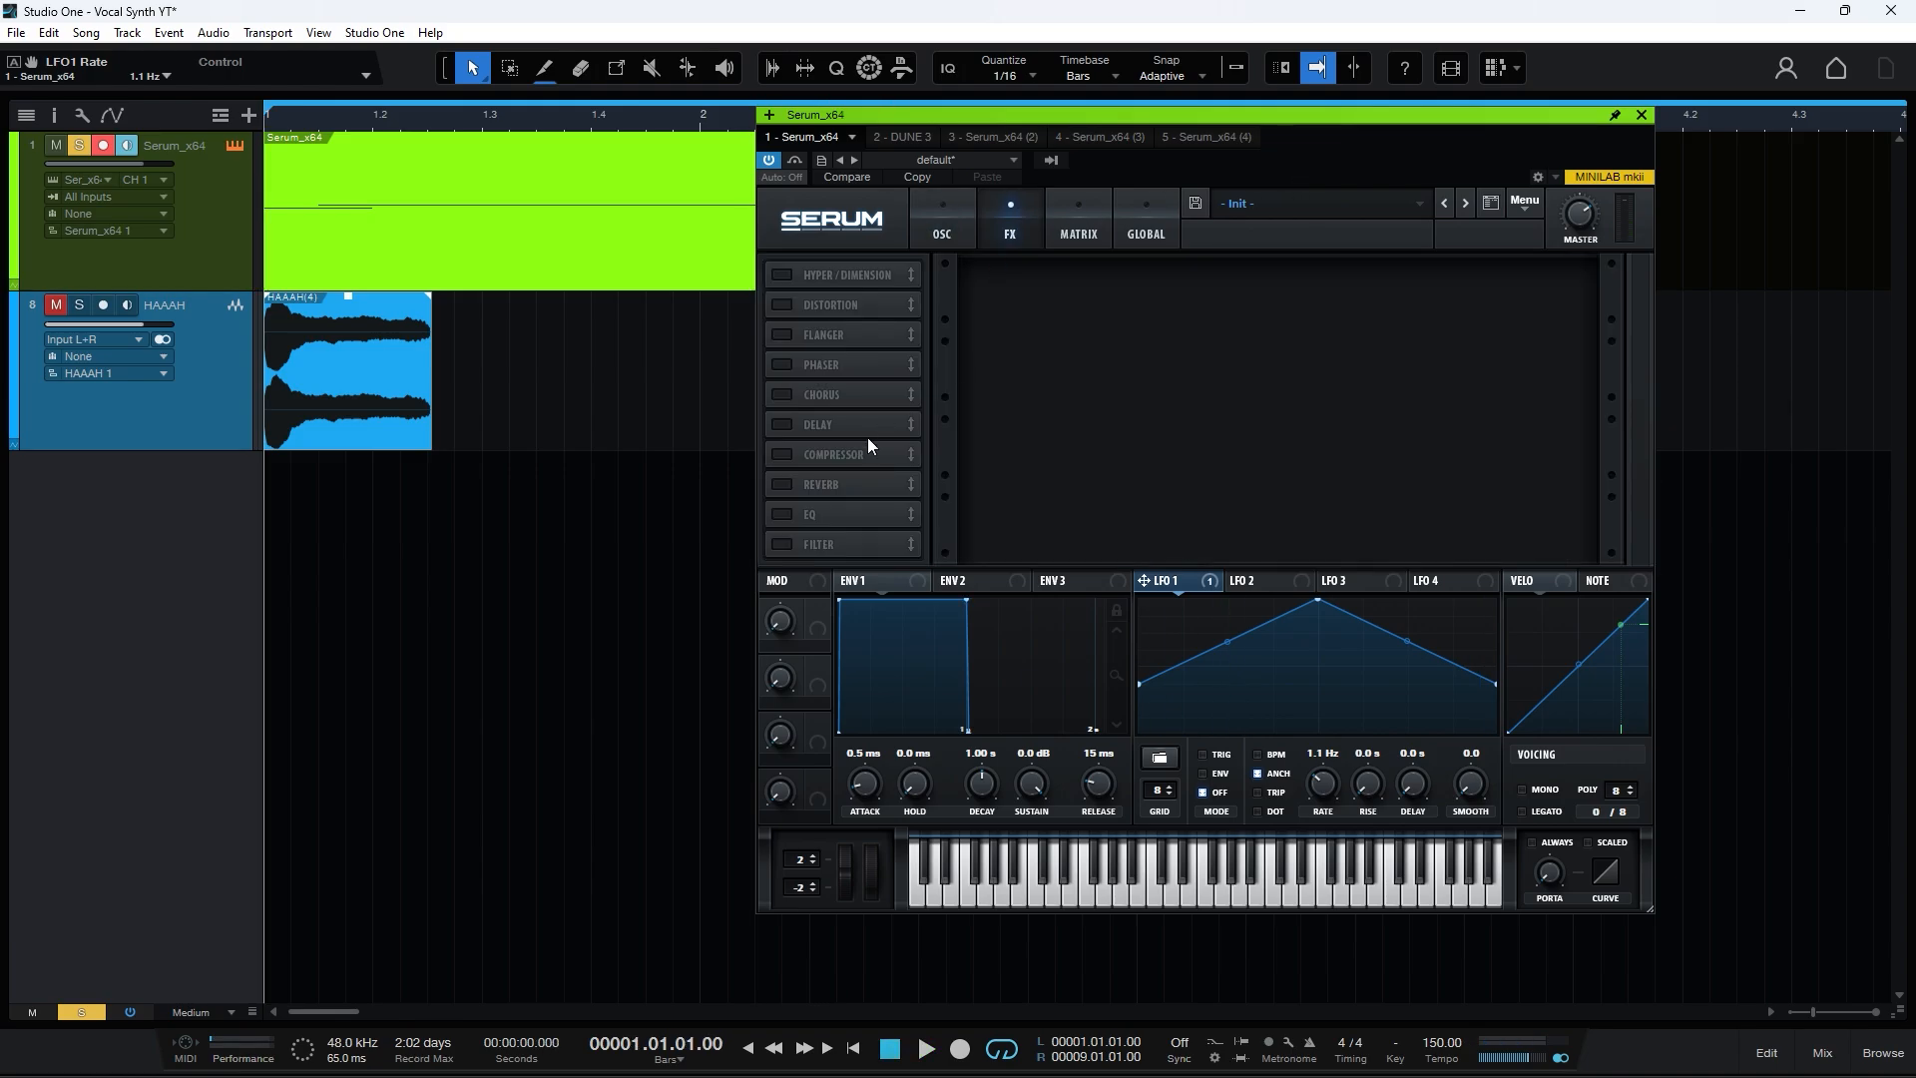
left_click(782, 485)
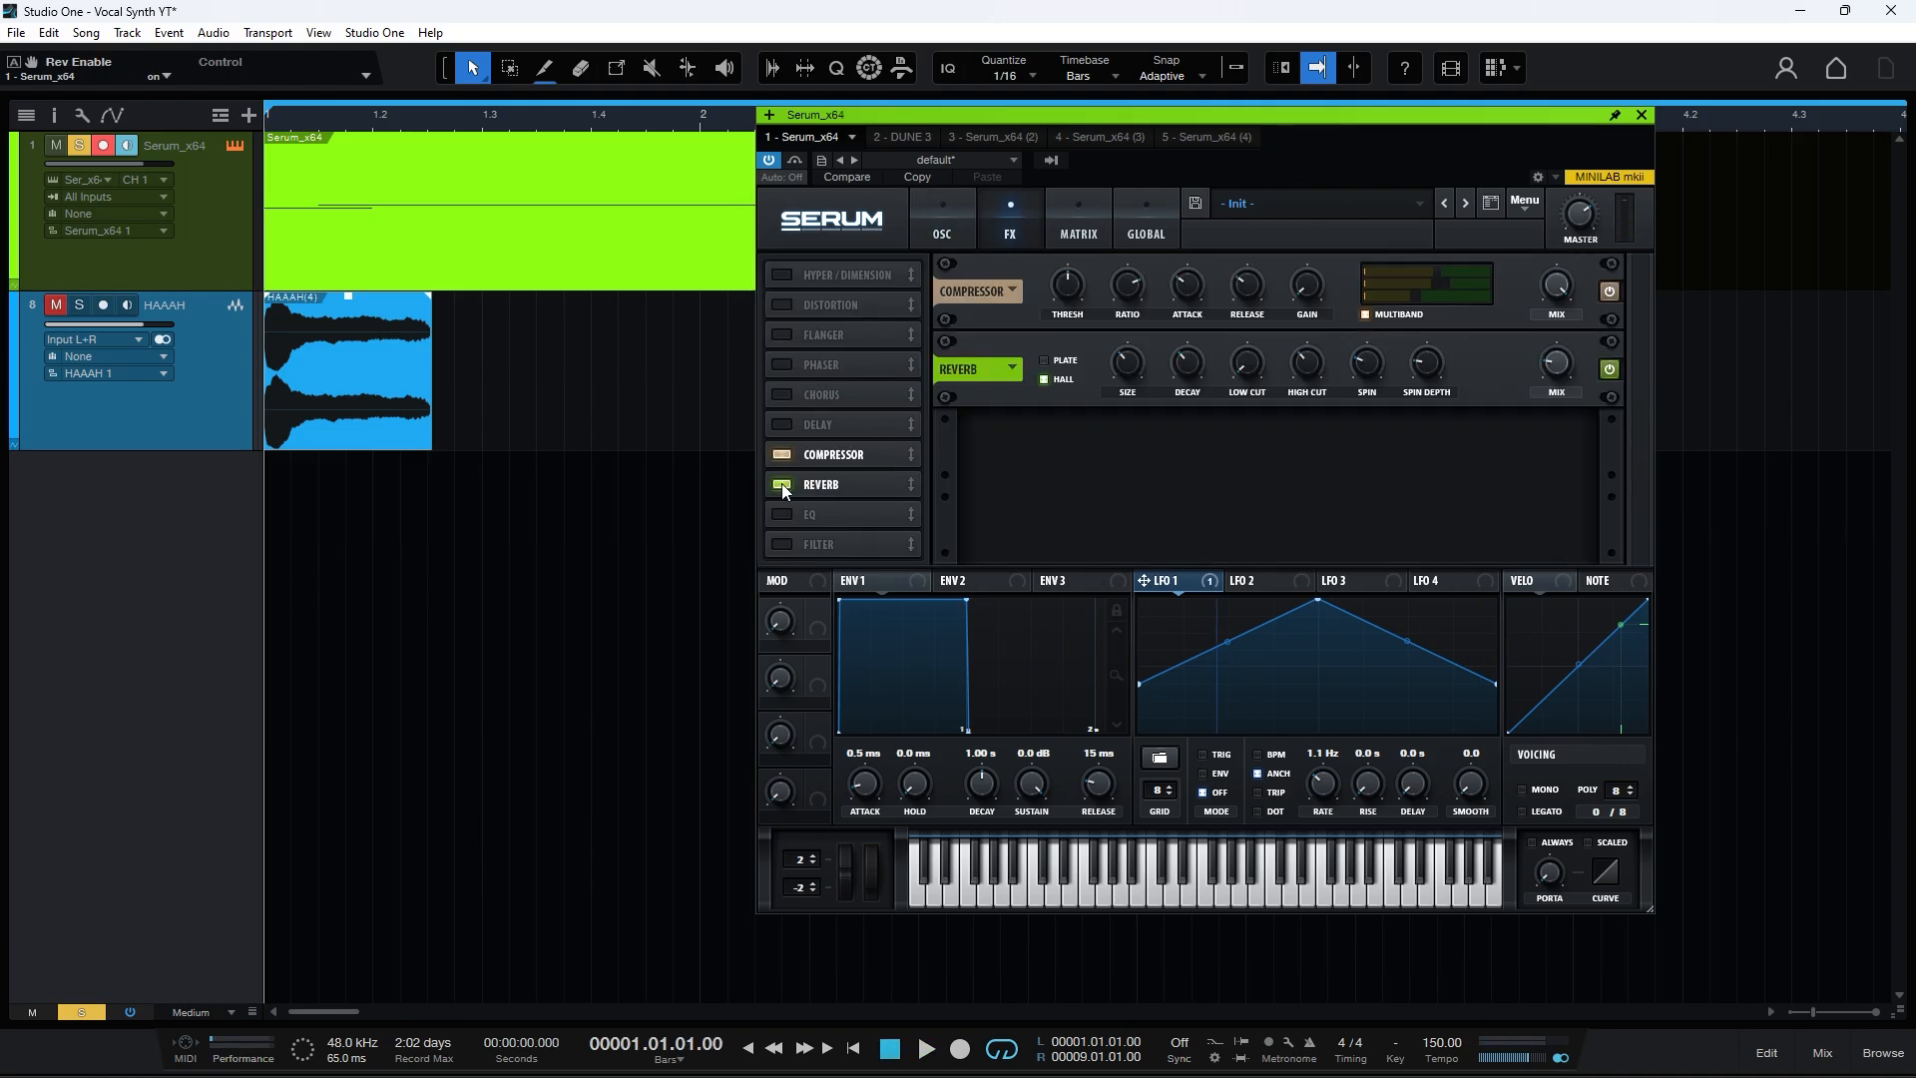
Step: Set LFO 2's rate to 4 bar and reshape it into a quick rise followed by a held maximum
left_click(1259, 577)
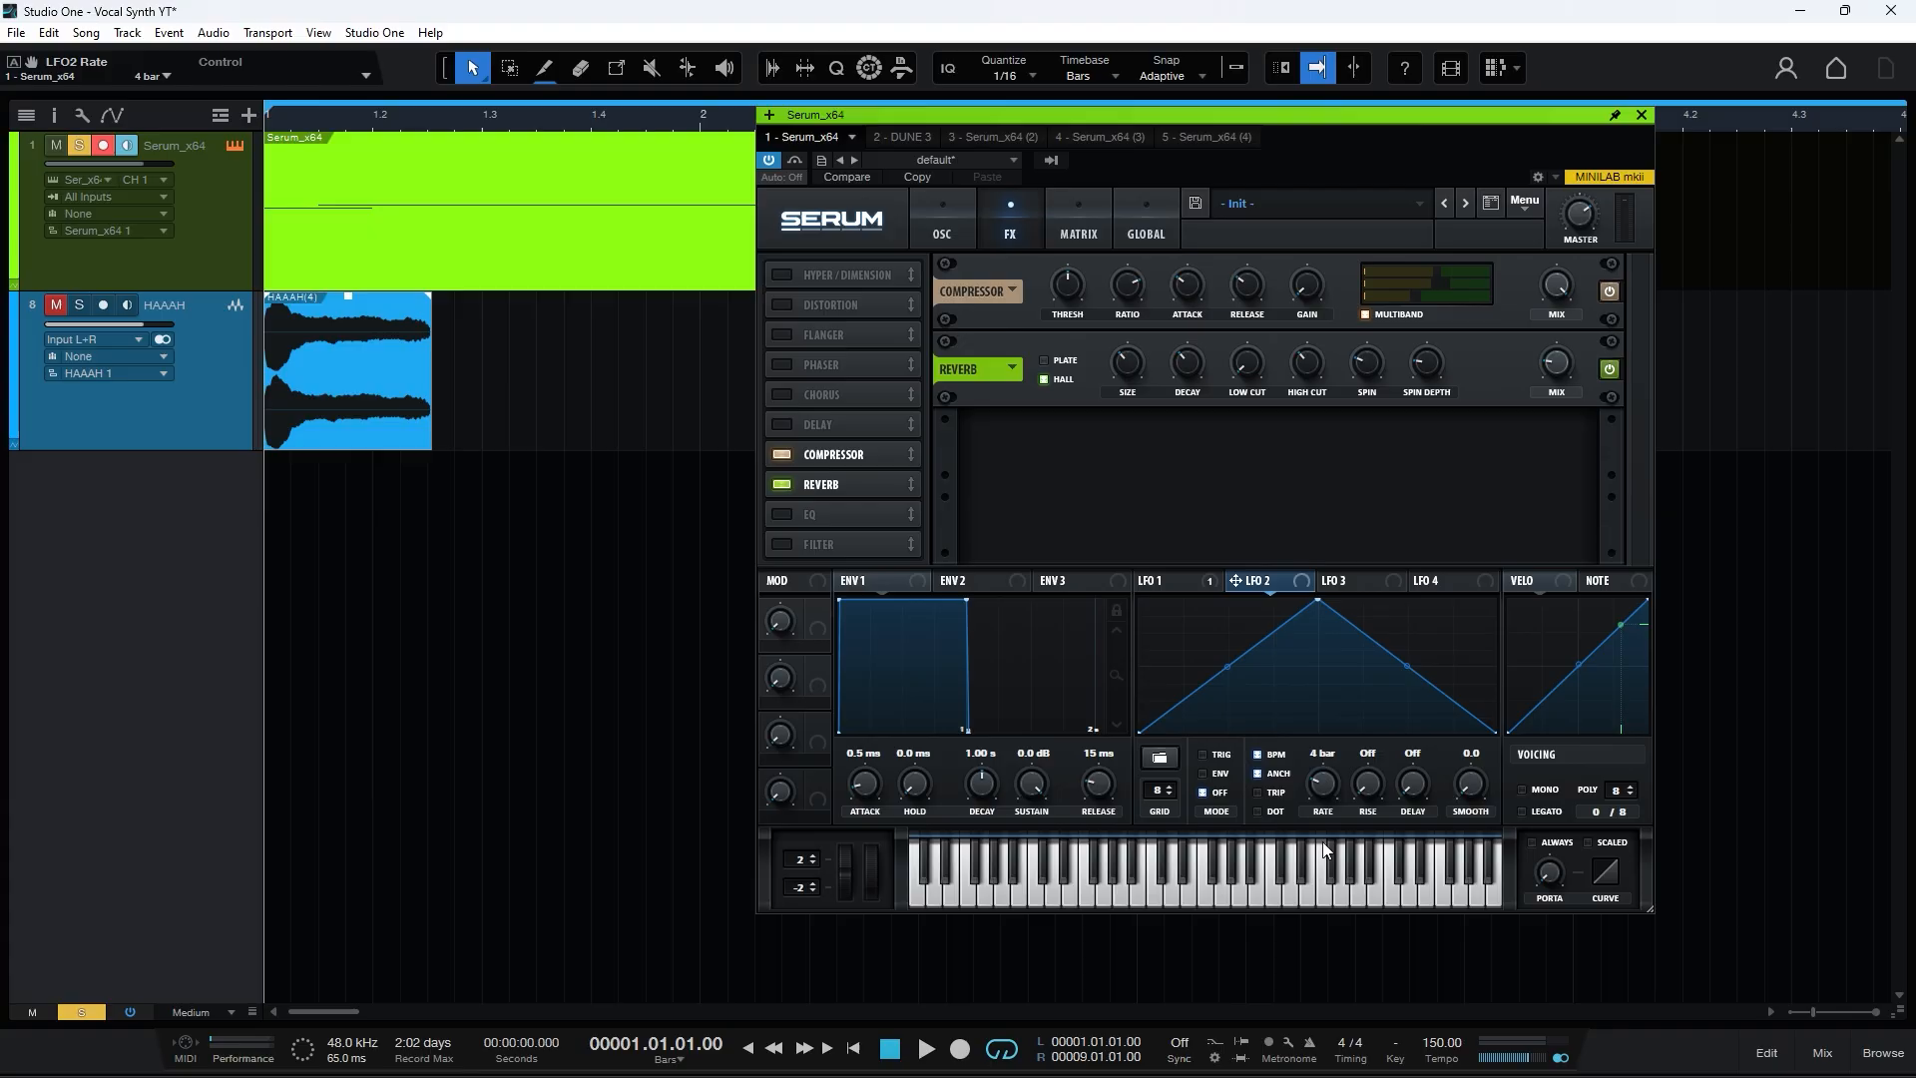
double_click(1183, 675)
left_click_drag(1183, 675, 1171, 589)
double_click(1383, 650)
left_click_drag(1383, 650, 1495, 560)
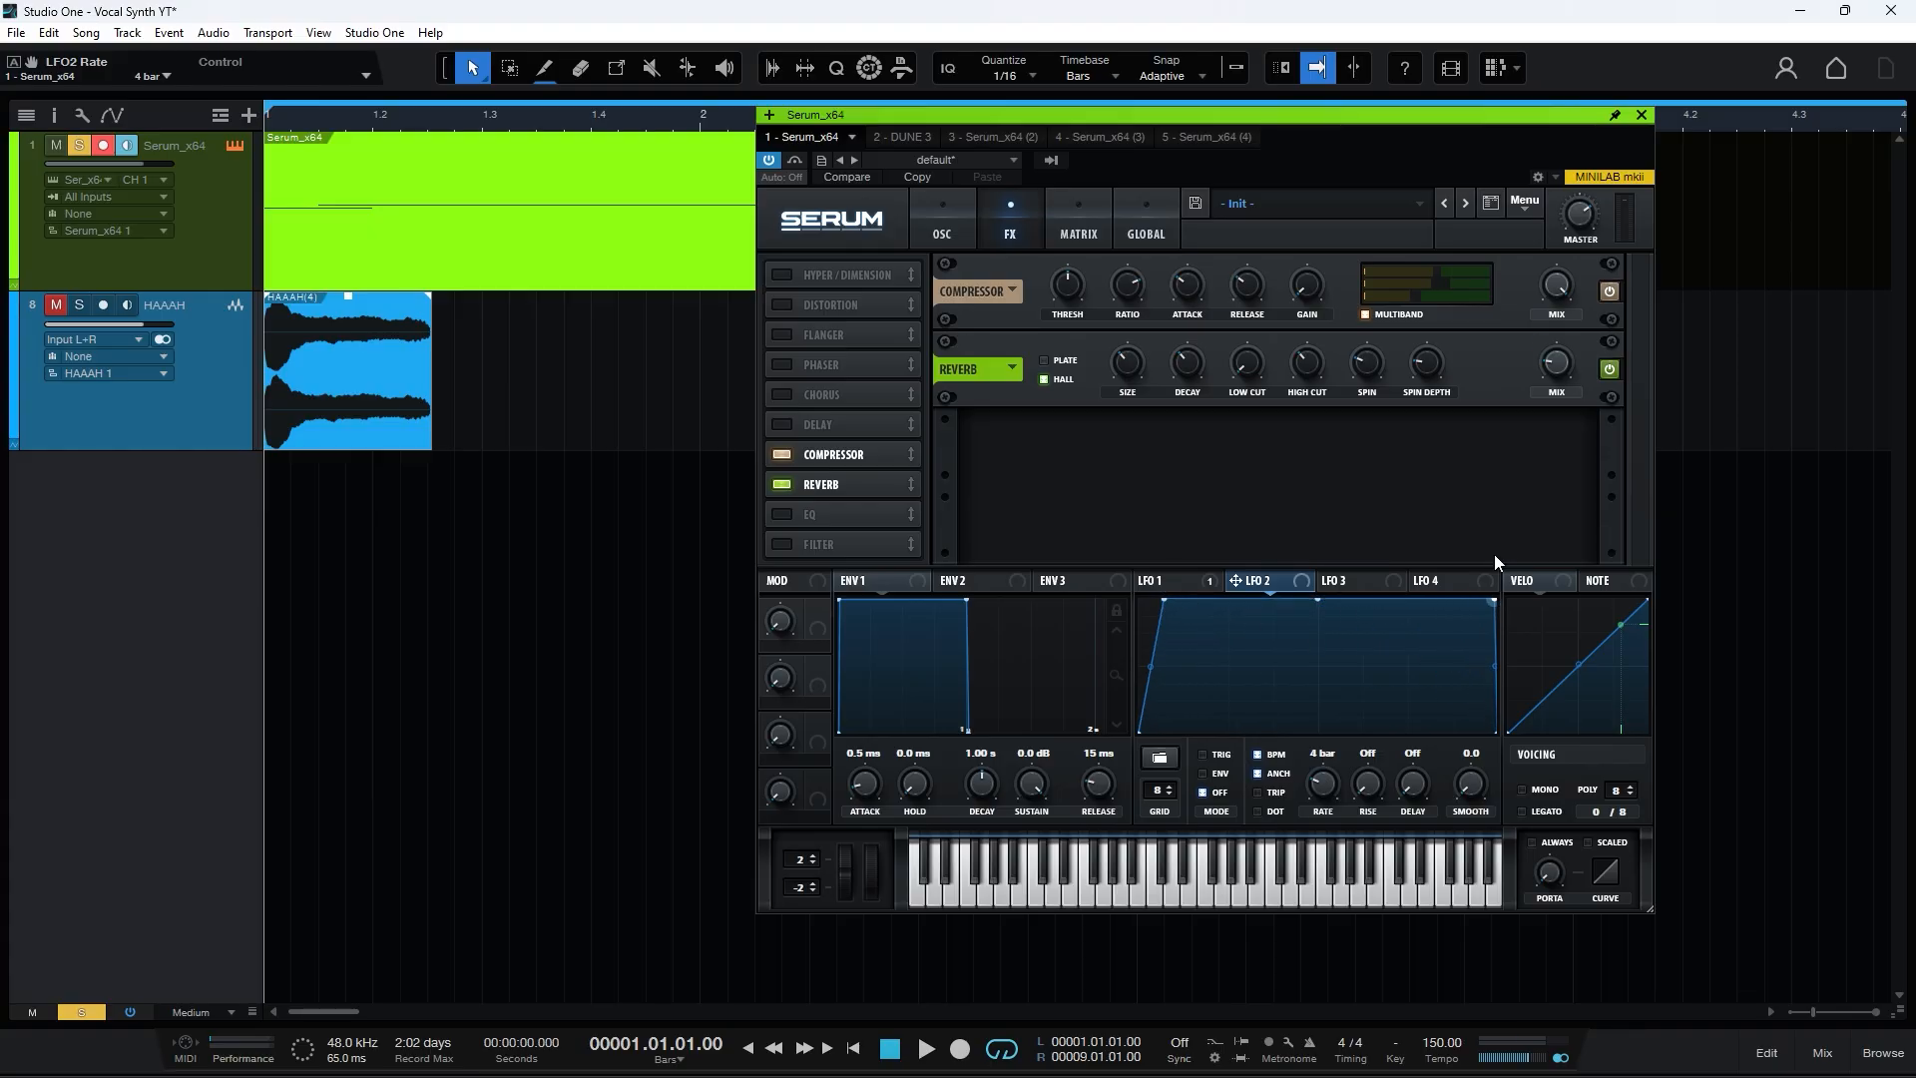
Step: Map LFO 2 to the Reverb's Mix with an amount of 32 and adjust the length of its opening ramp during playback
left_click_drag(1170, 599, 1238, 579)
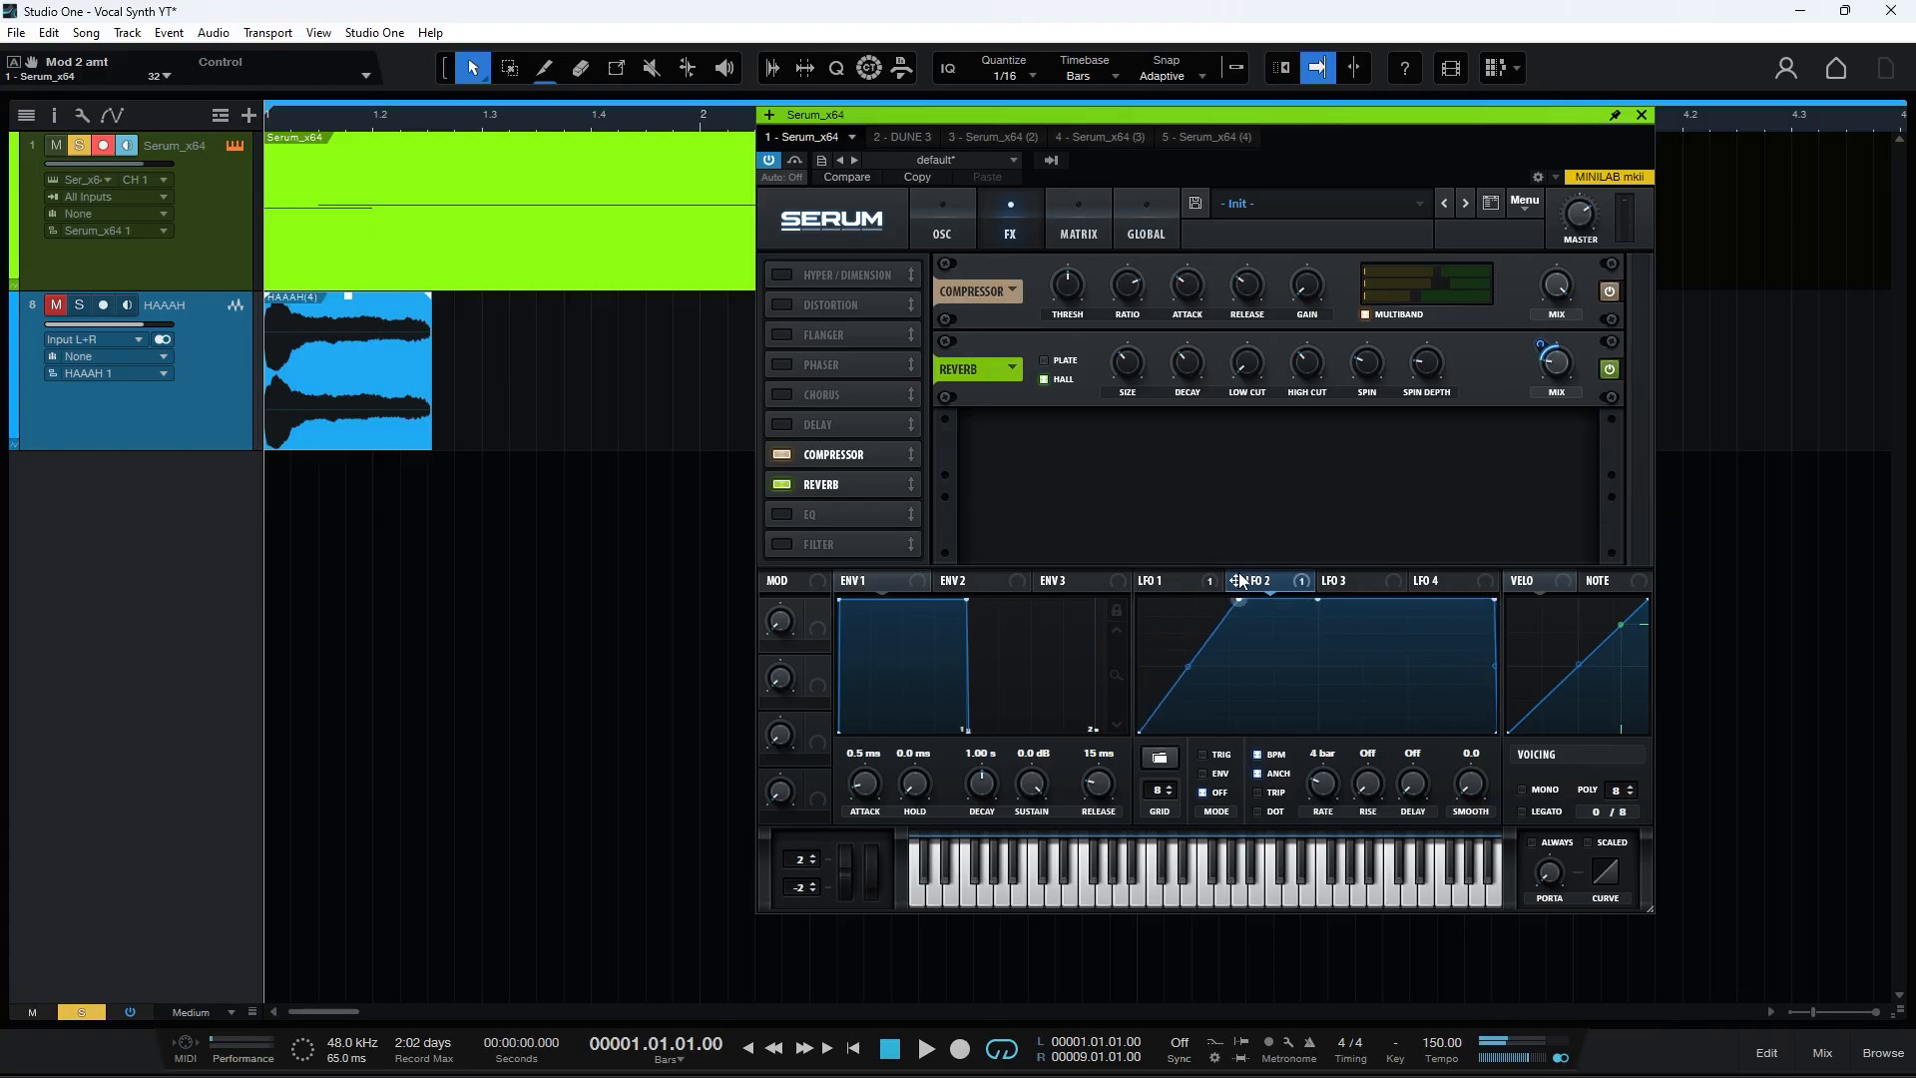
key("space")
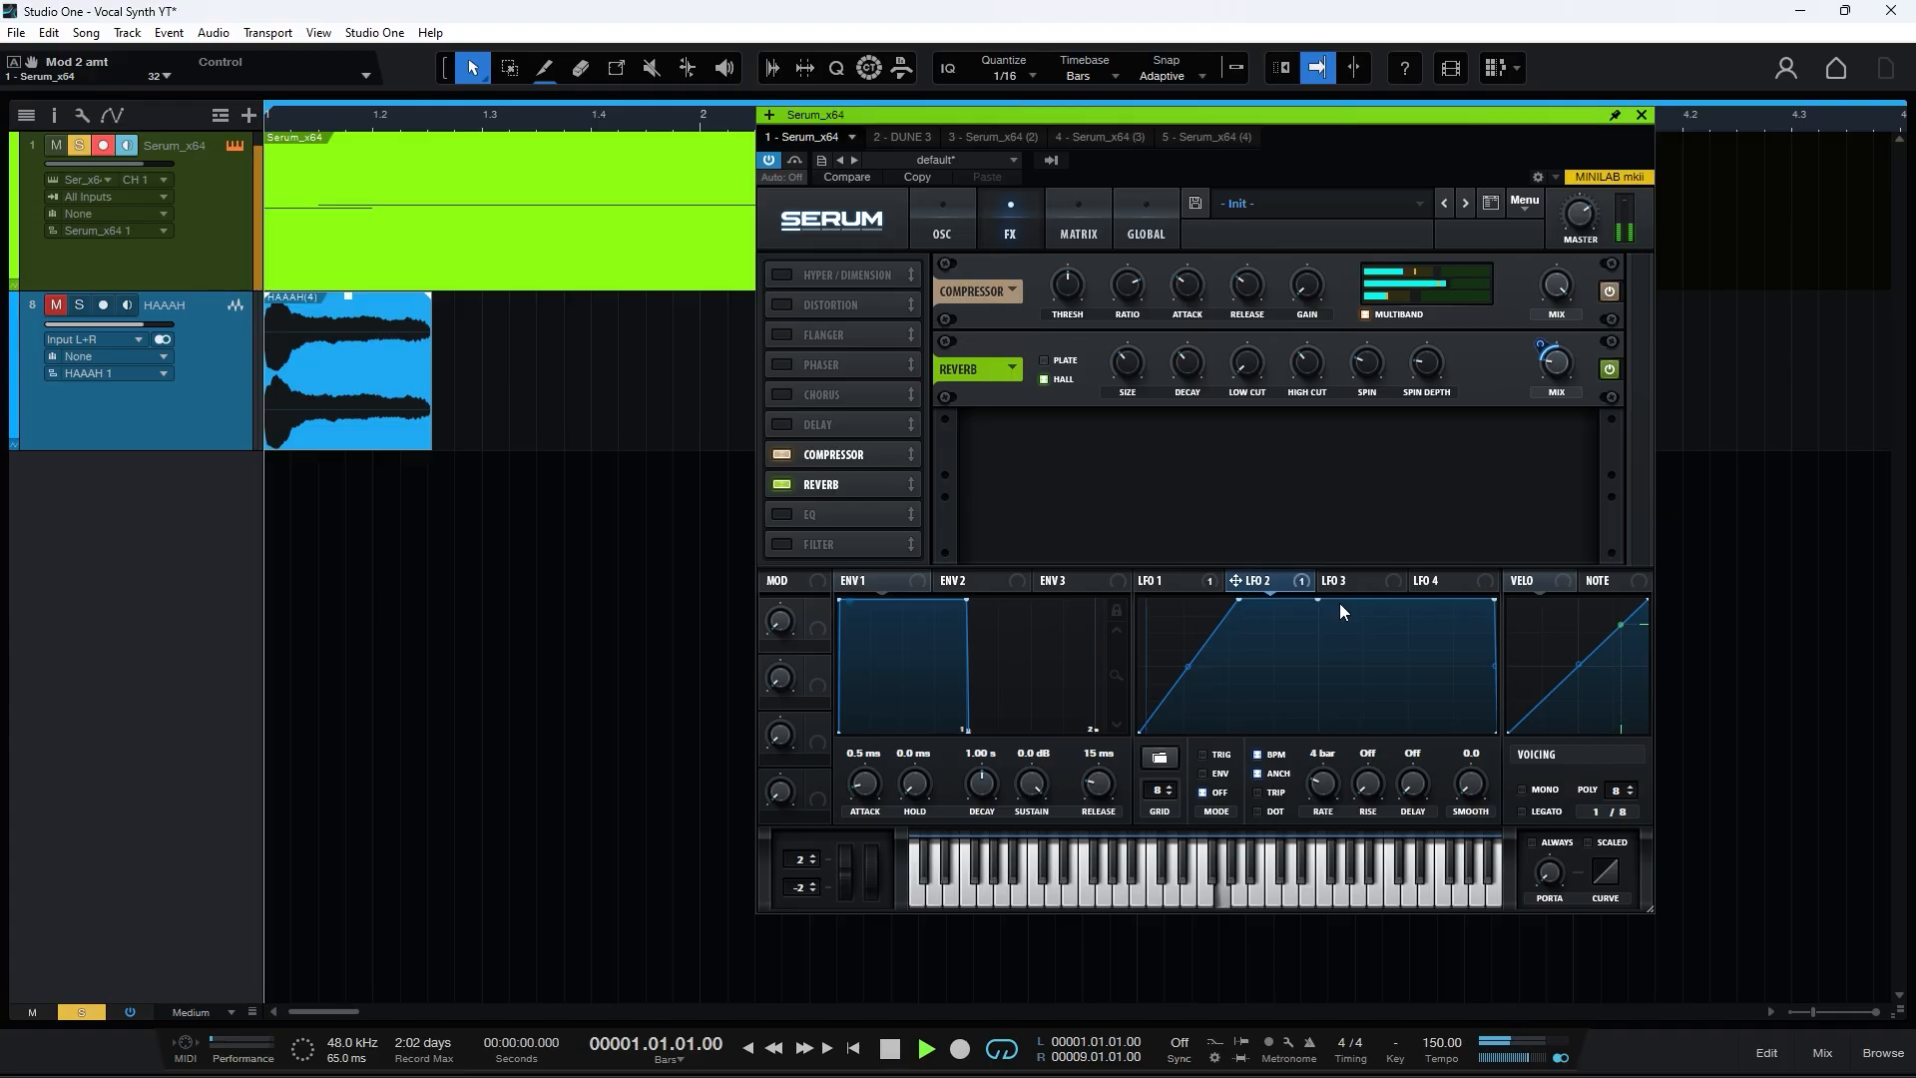
left_click_drag(1241, 600, 1202, 598)
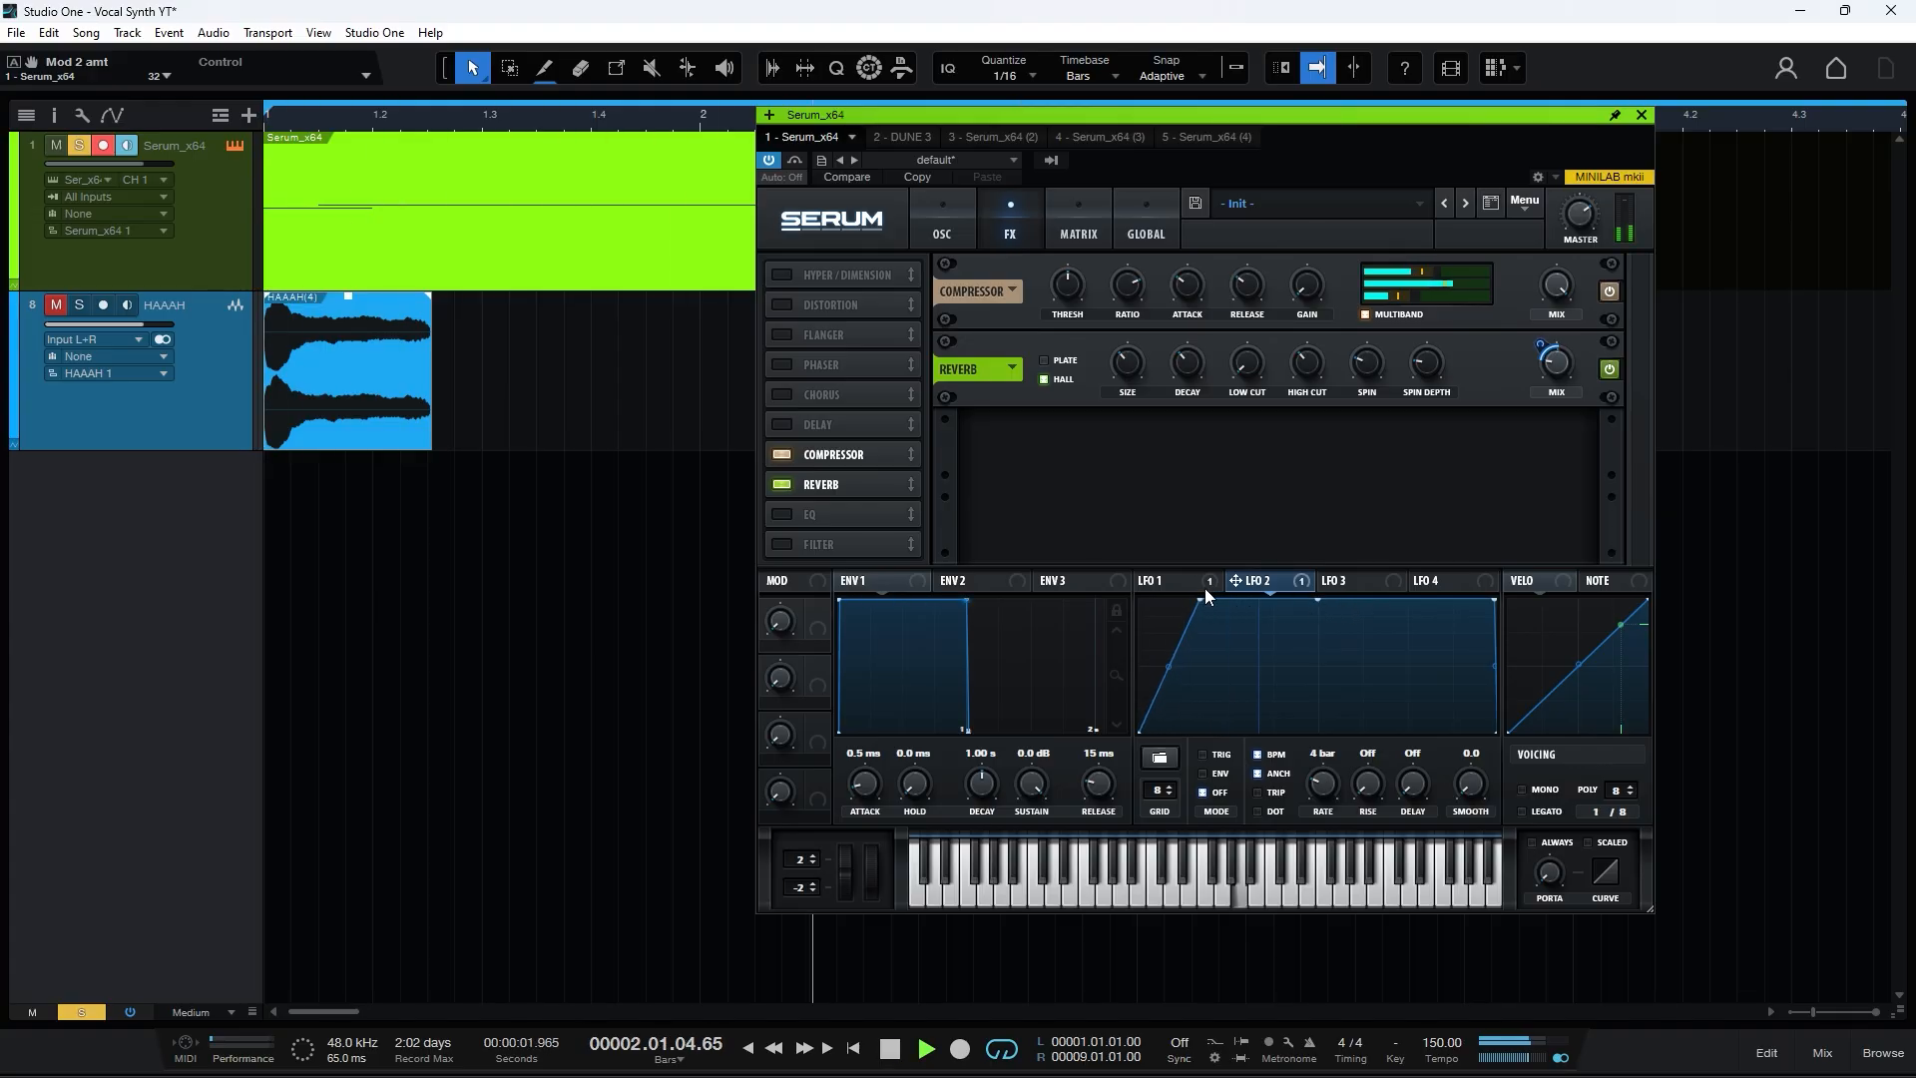
key("space")
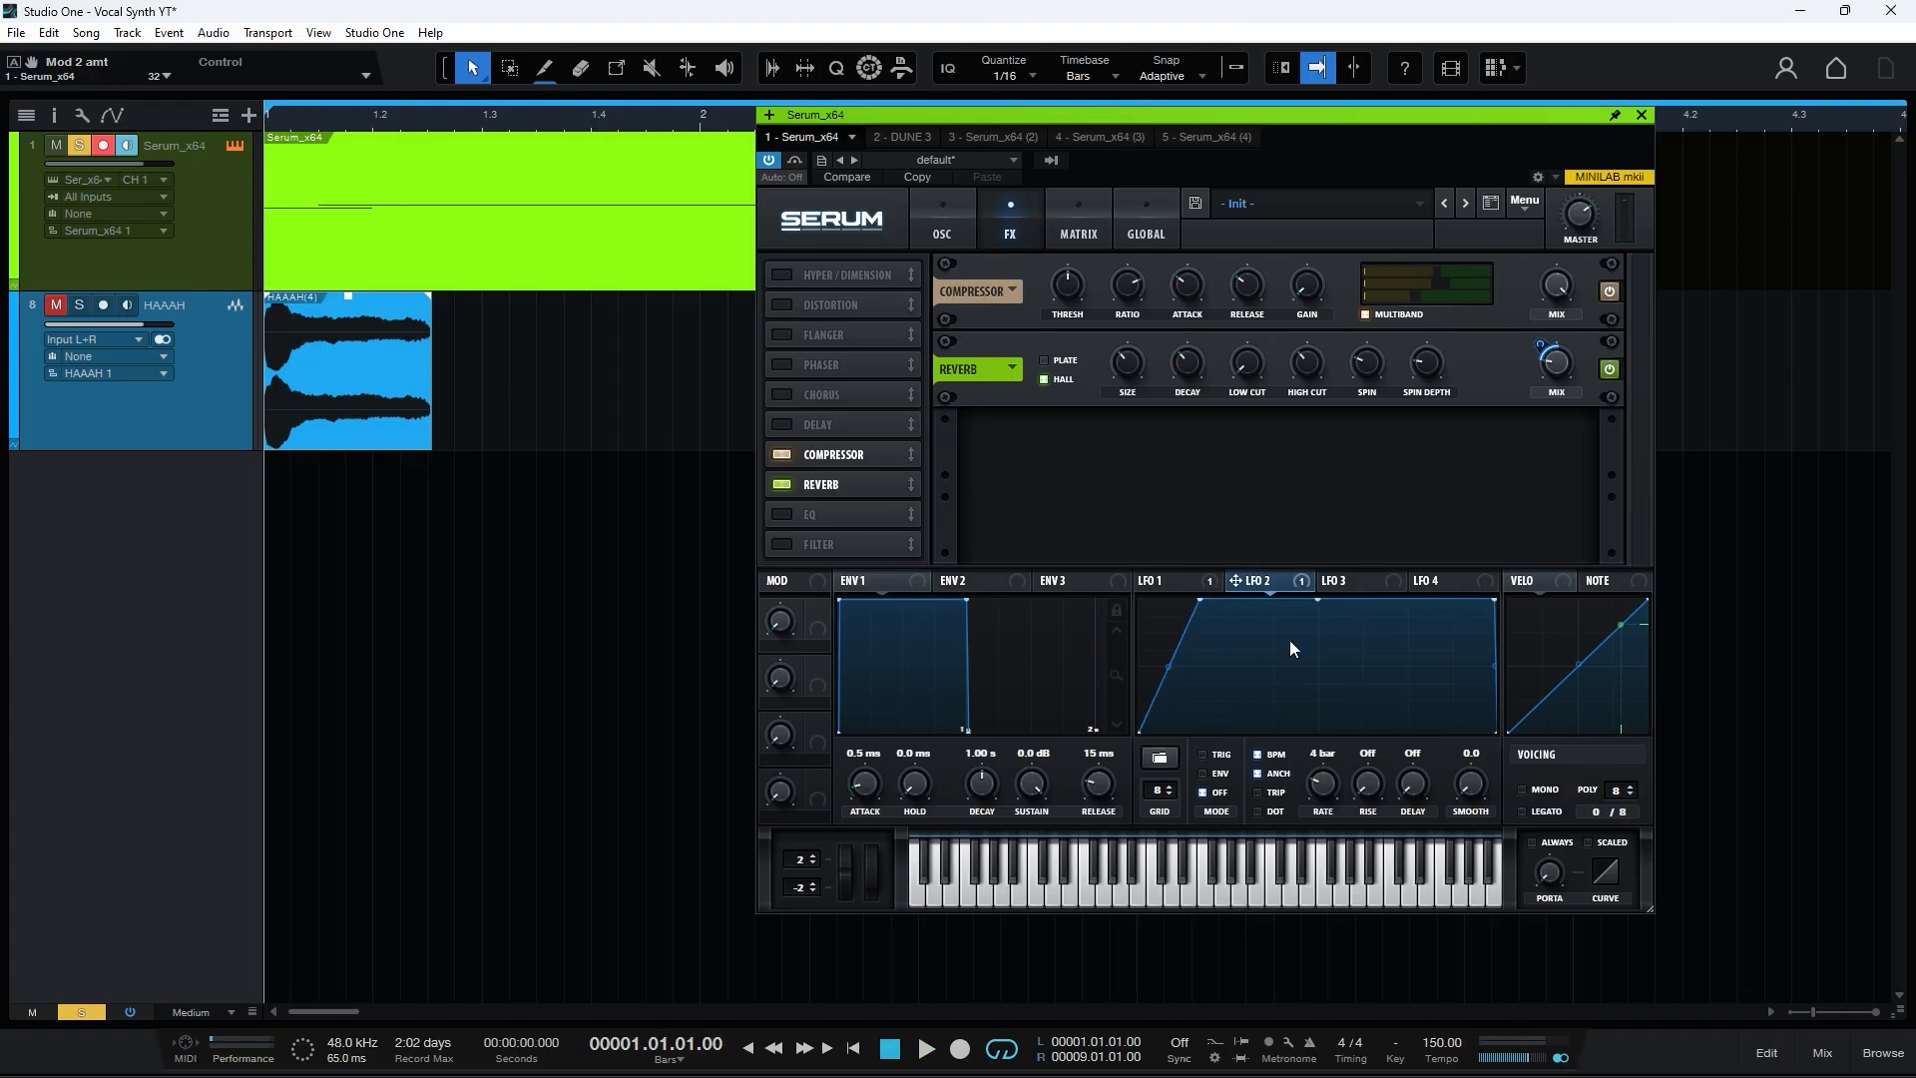
Step: Route LFO 3 to Serum's global master tuning in the modulation matrix with an amount of 1
left_click(1087, 222)
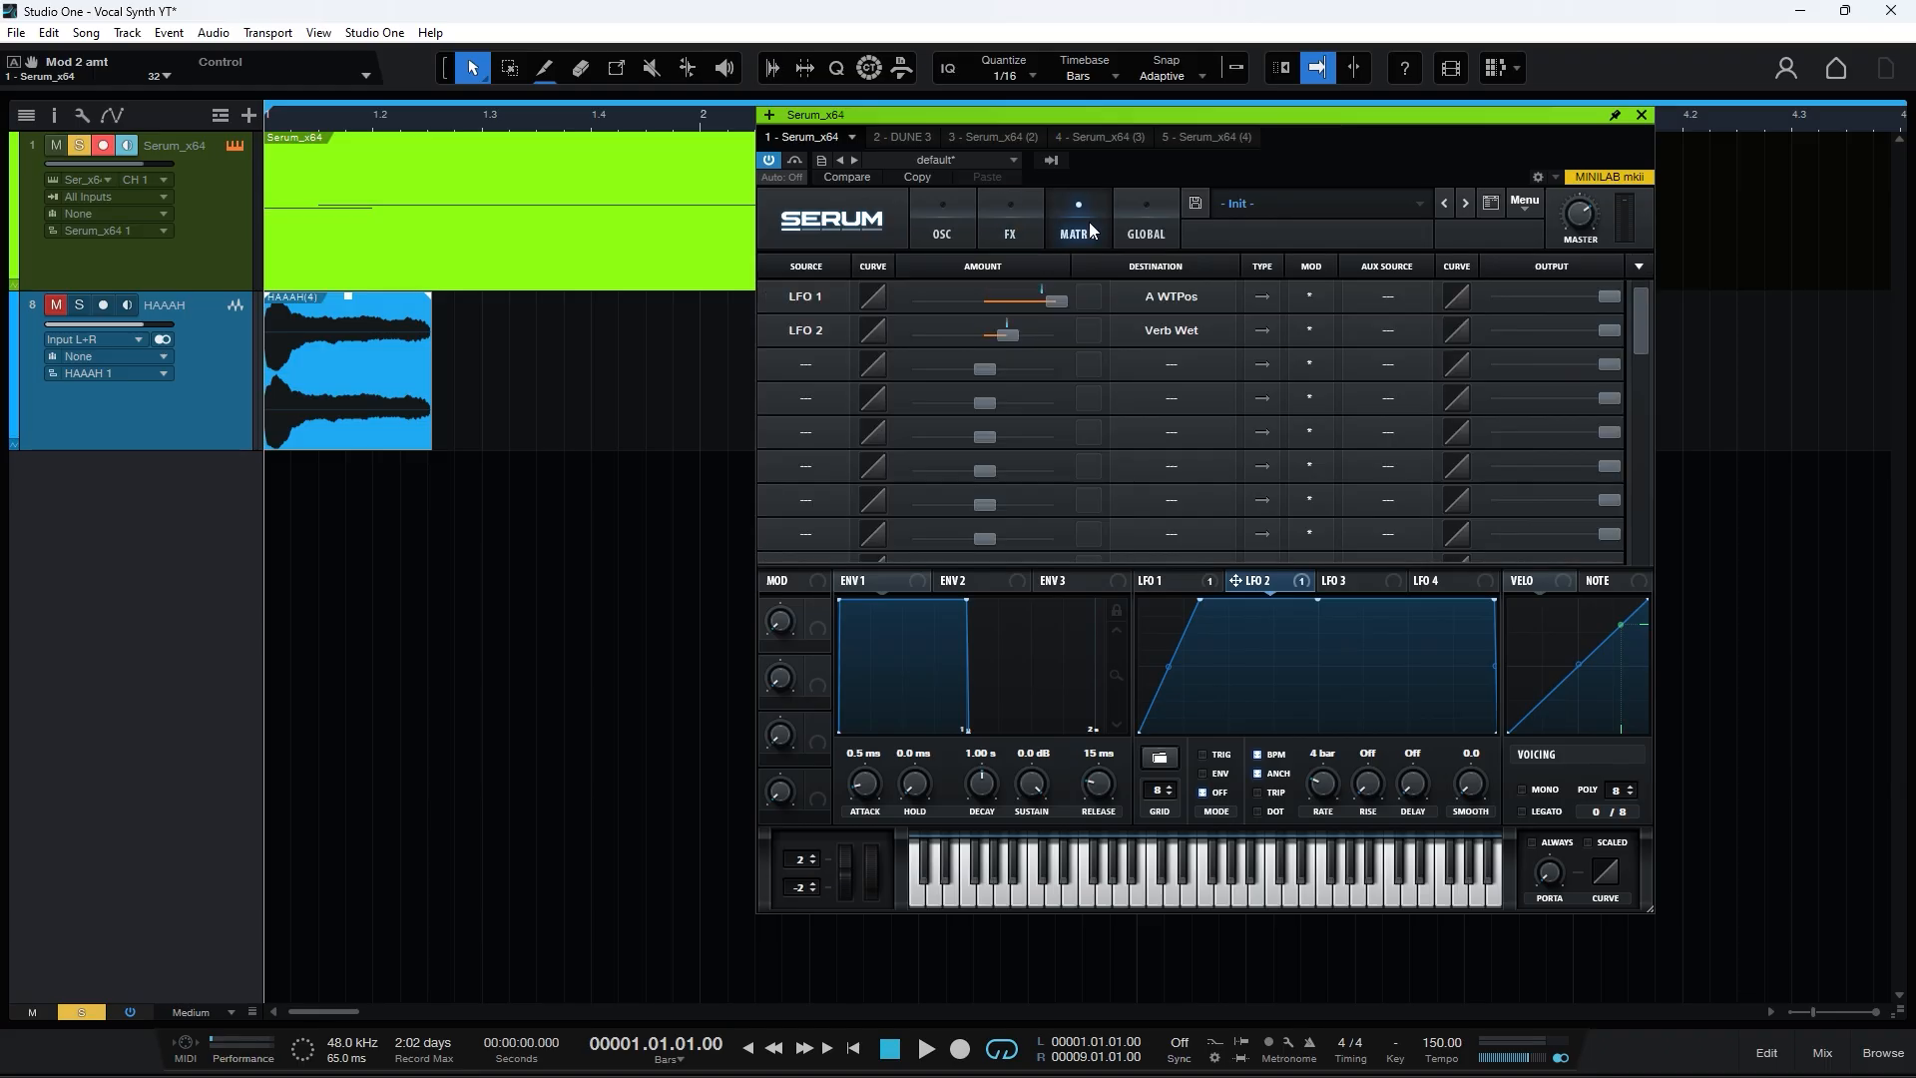
left_click(813, 364)
left_click(845, 496)
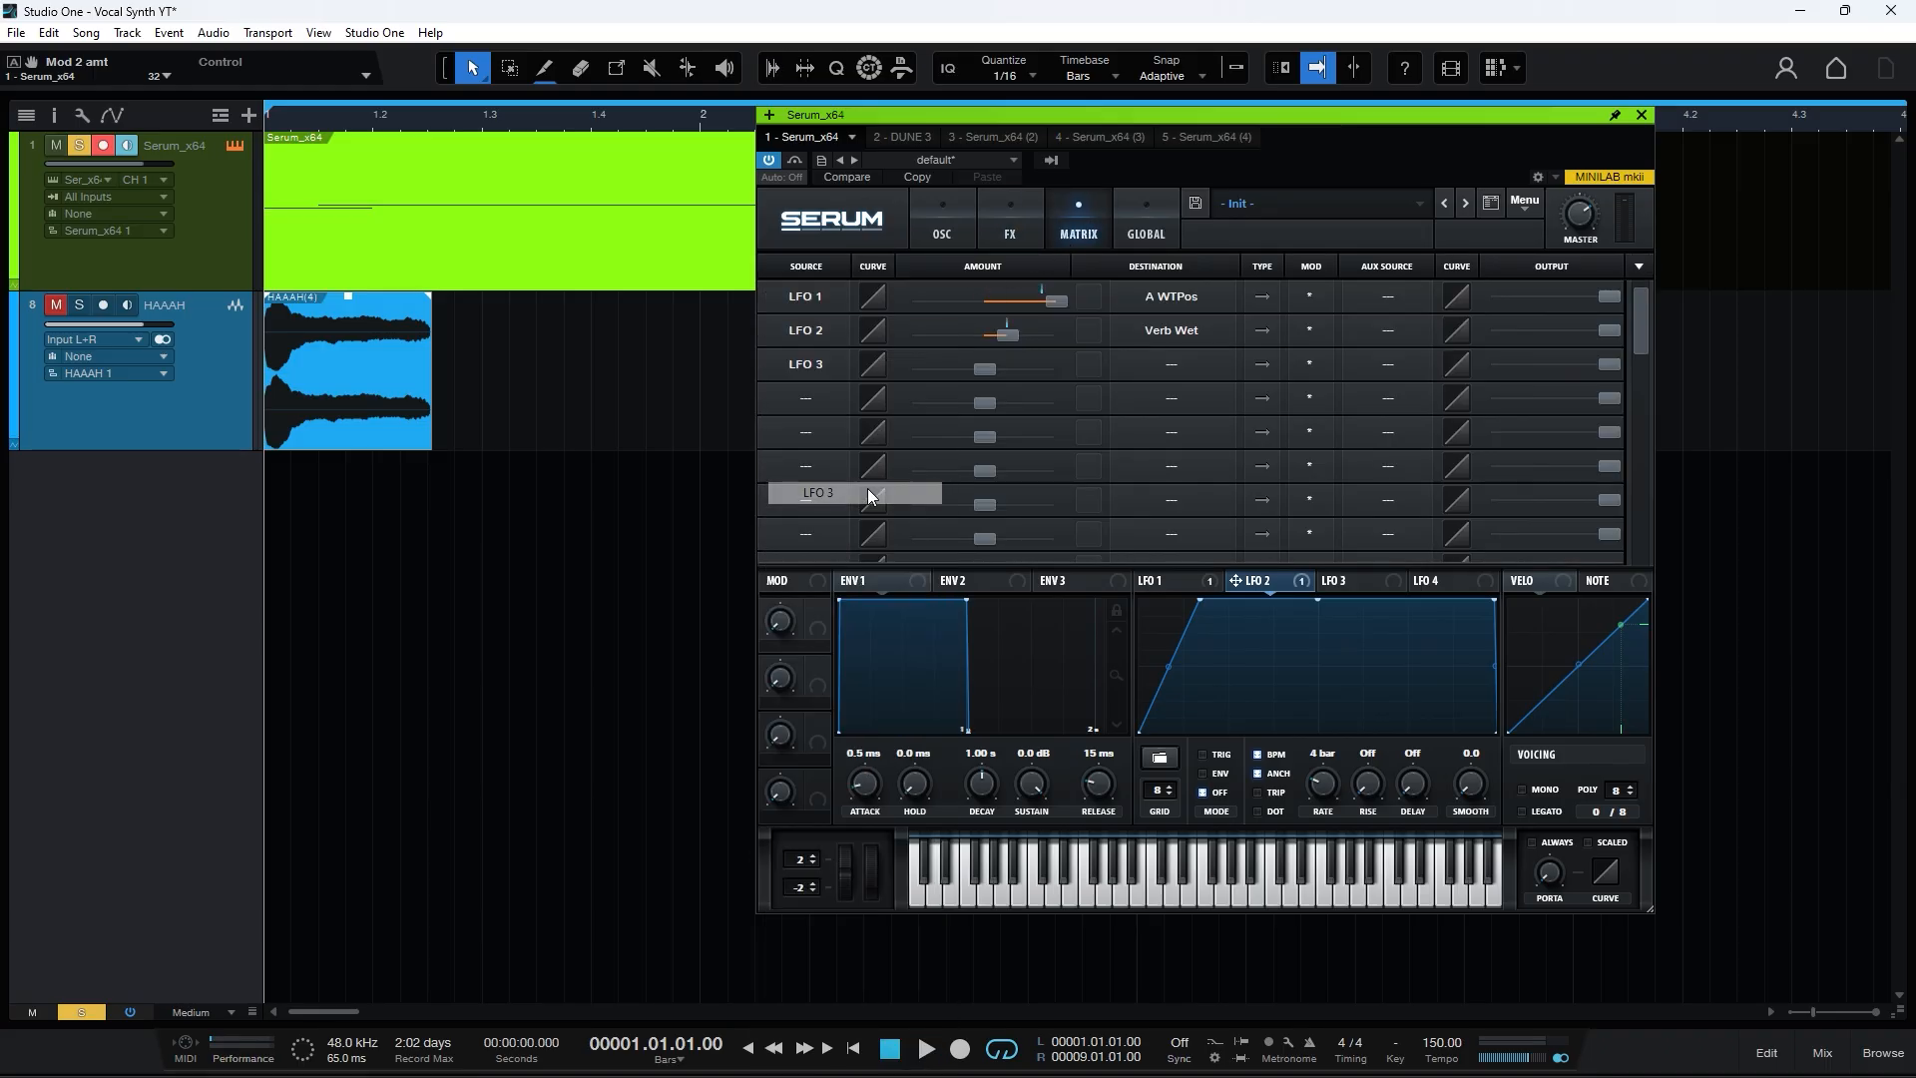
left_click(1151, 362)
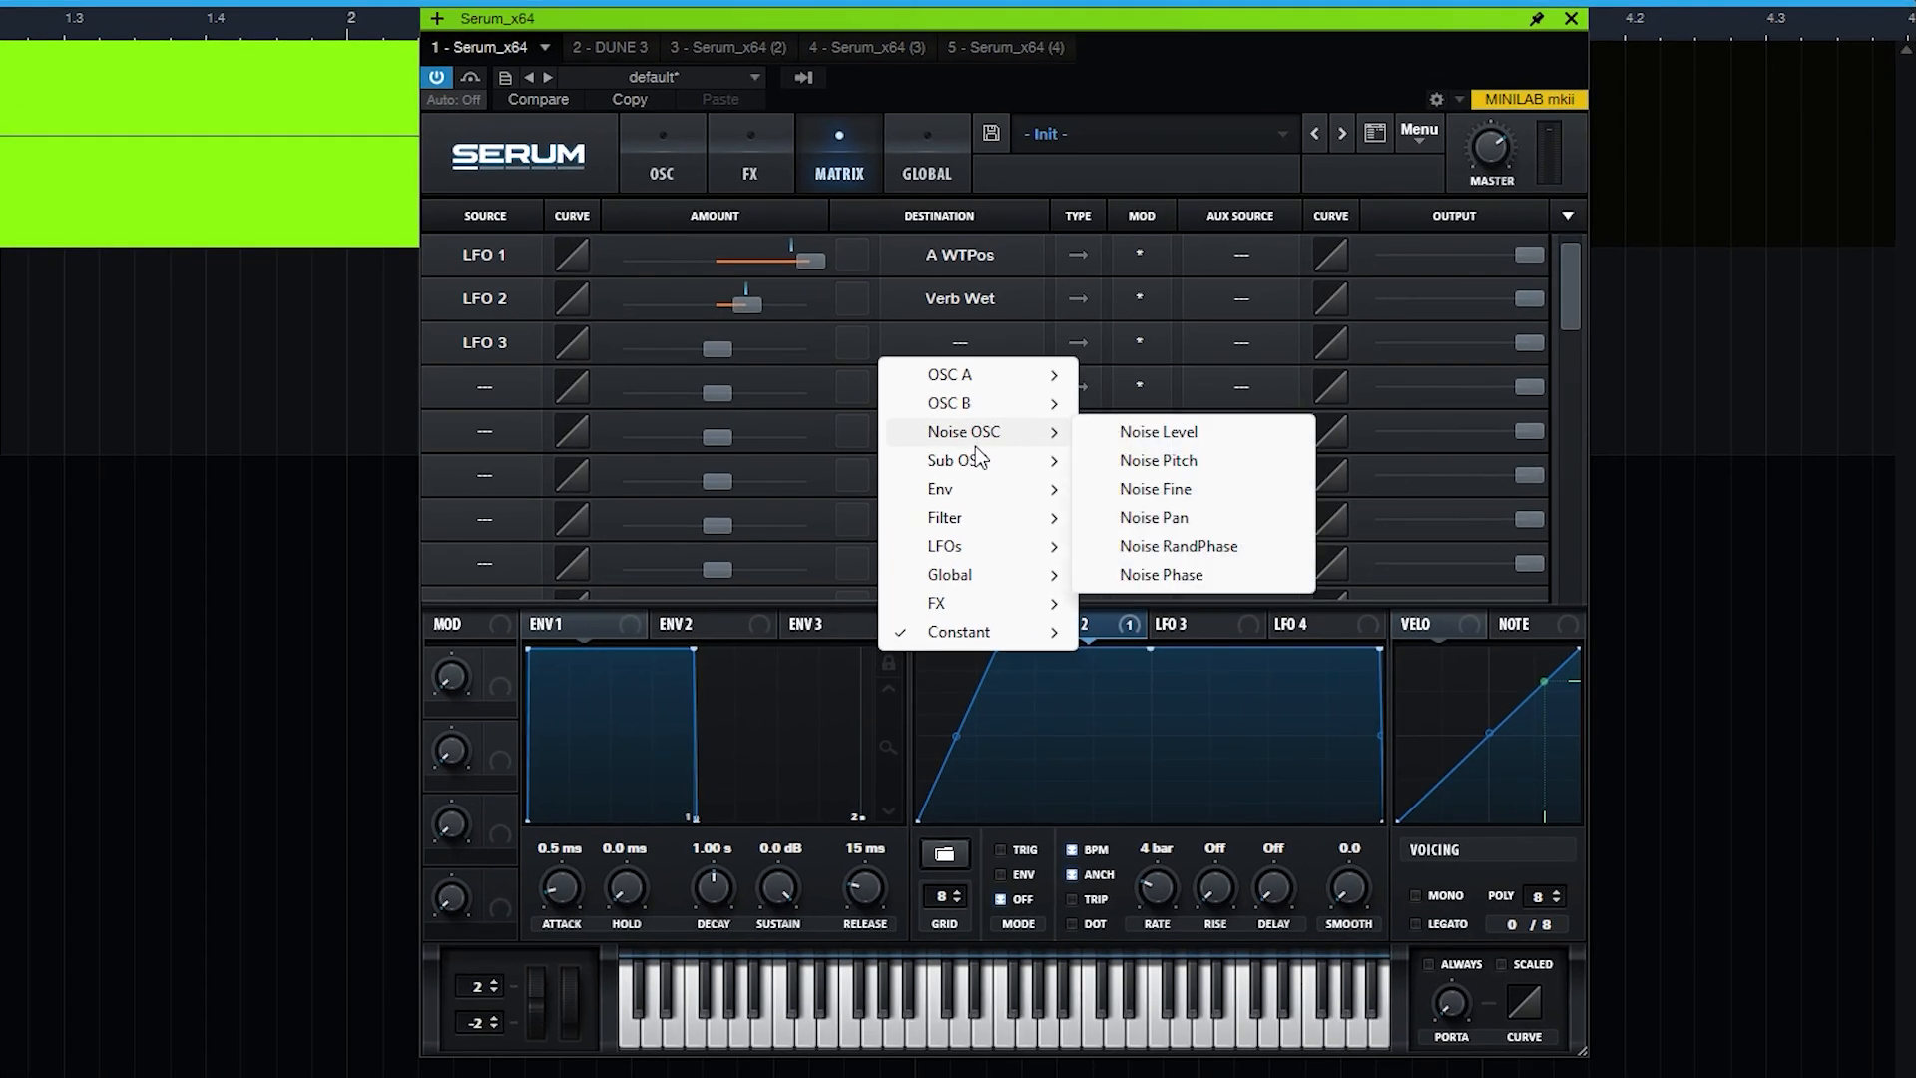
mouse_move(1209, 545)
left_click(1147, 575)
left_click(1188, 625)
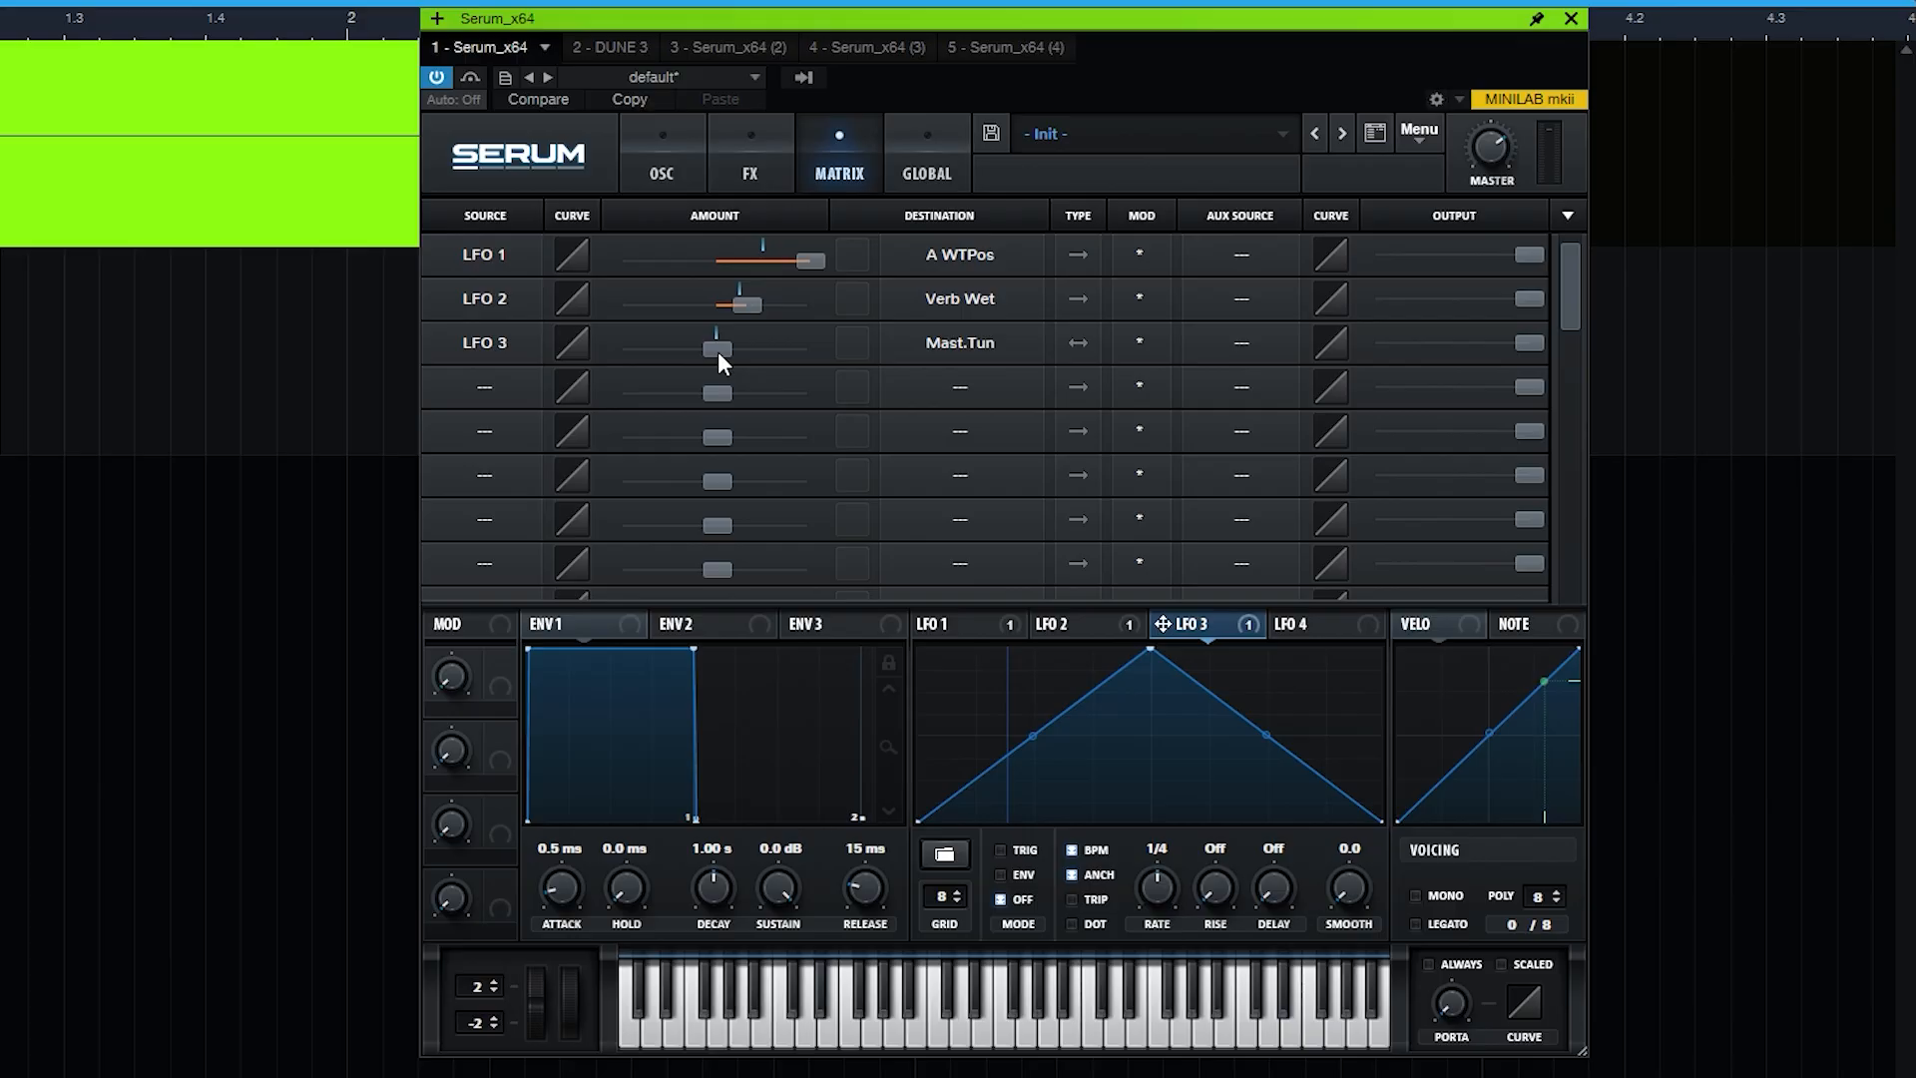
mouse_move(717, 350)
left_mouse_down()
mouse_move(775, 364)
mouse_move(718, 362)
left_mouse_up()
Step: Reshape LFO 3 into a shallow wave from mid-height, with dips at the first and third quarters and a low central peak
left_click_drag(917, 821, 1032, 755)
double_click(1032, 698)
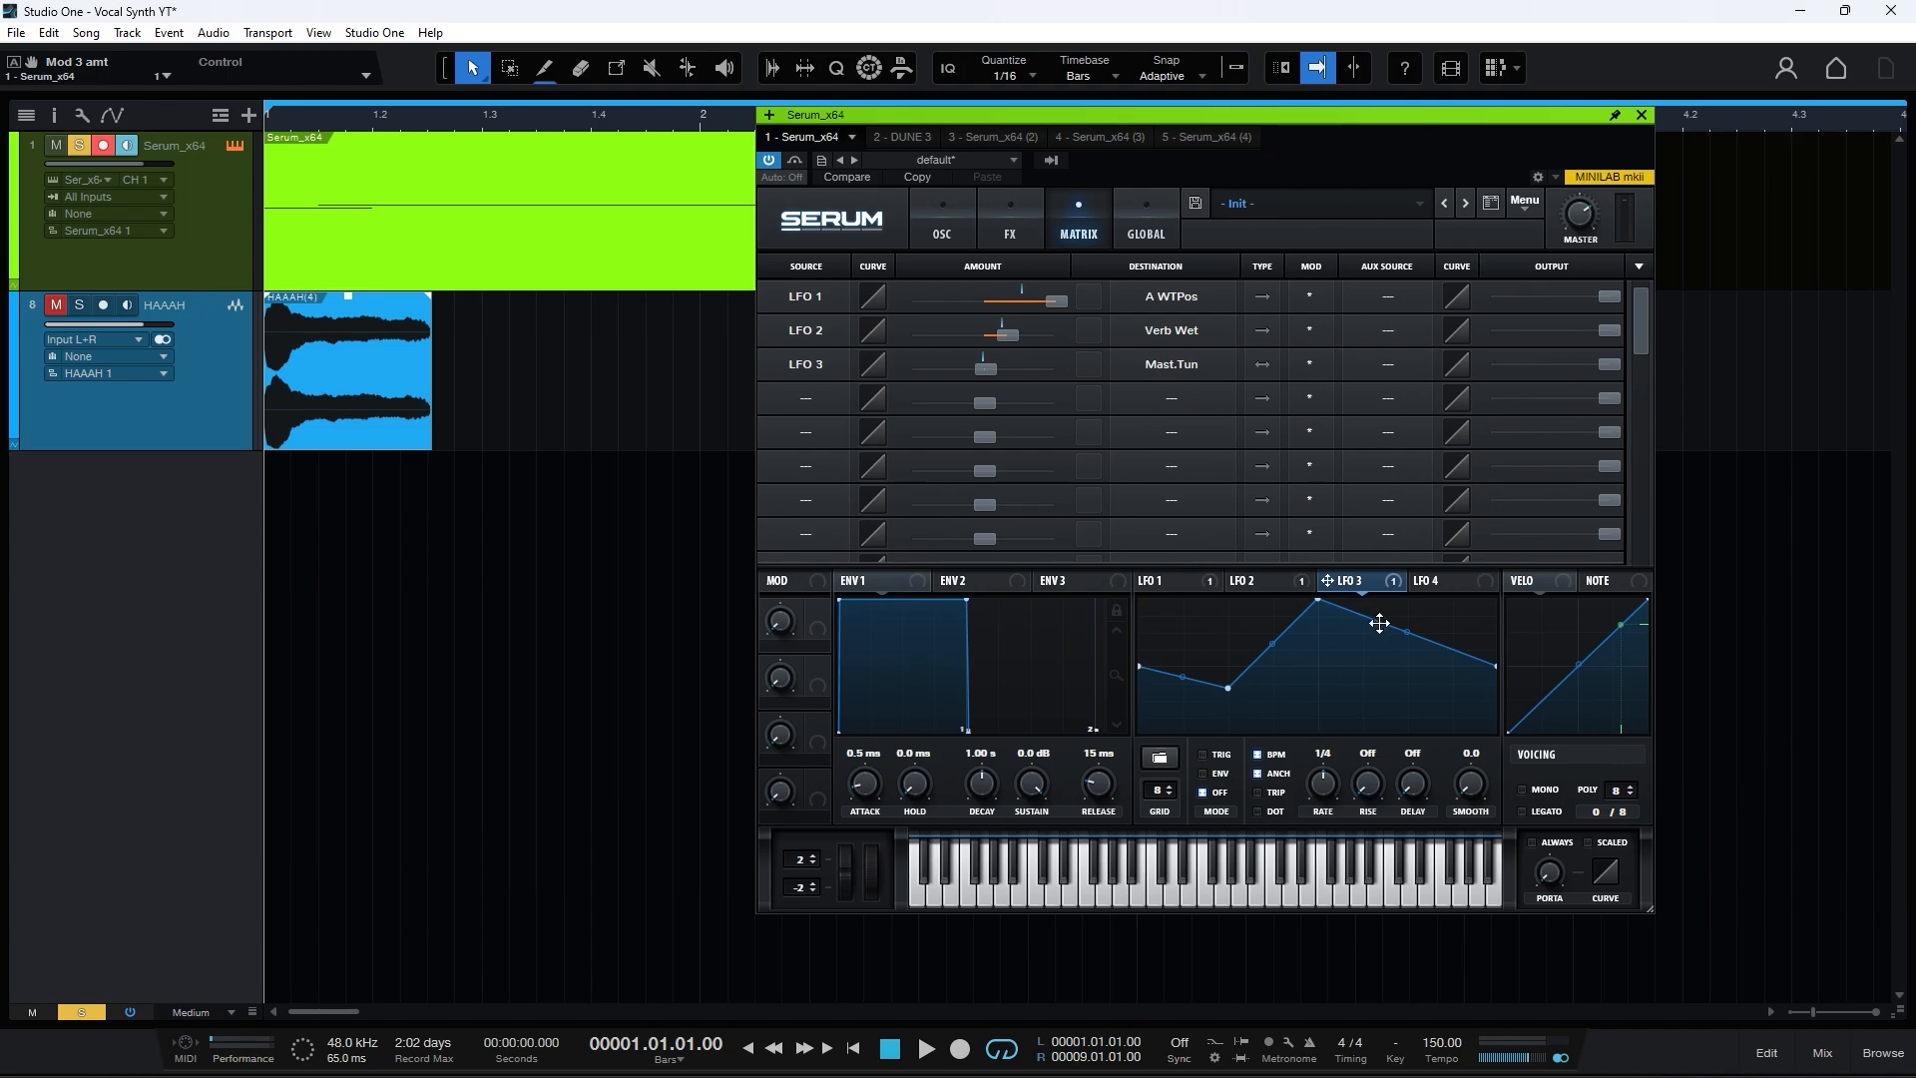
double_click(1407, 633)
left_click_drag(1407, 634, 1415, 683)
left_click_drag(1317, 623, 1317, 650)
Step: Switch LFO 3 from tempo sync to free running and set its rate to 0.8 Hz during playback
key("space")
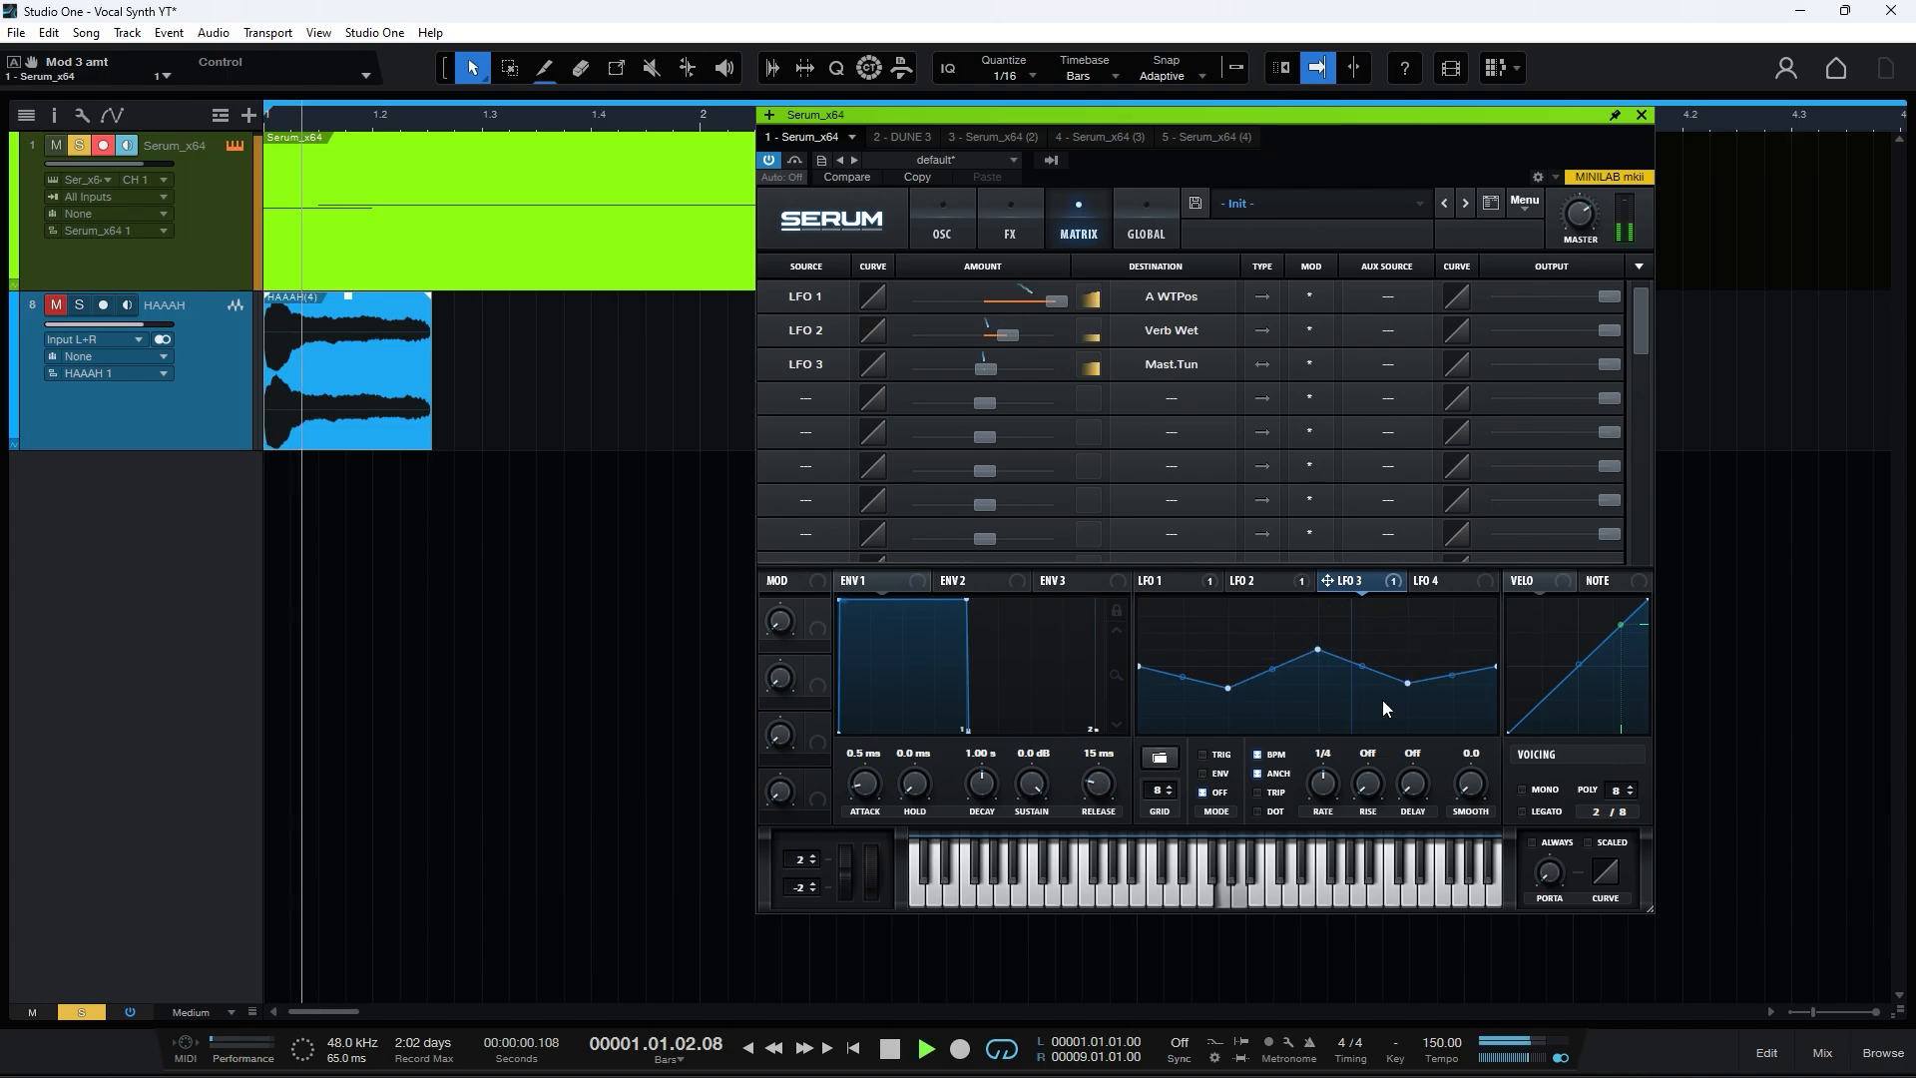
left_click(1262, 756)
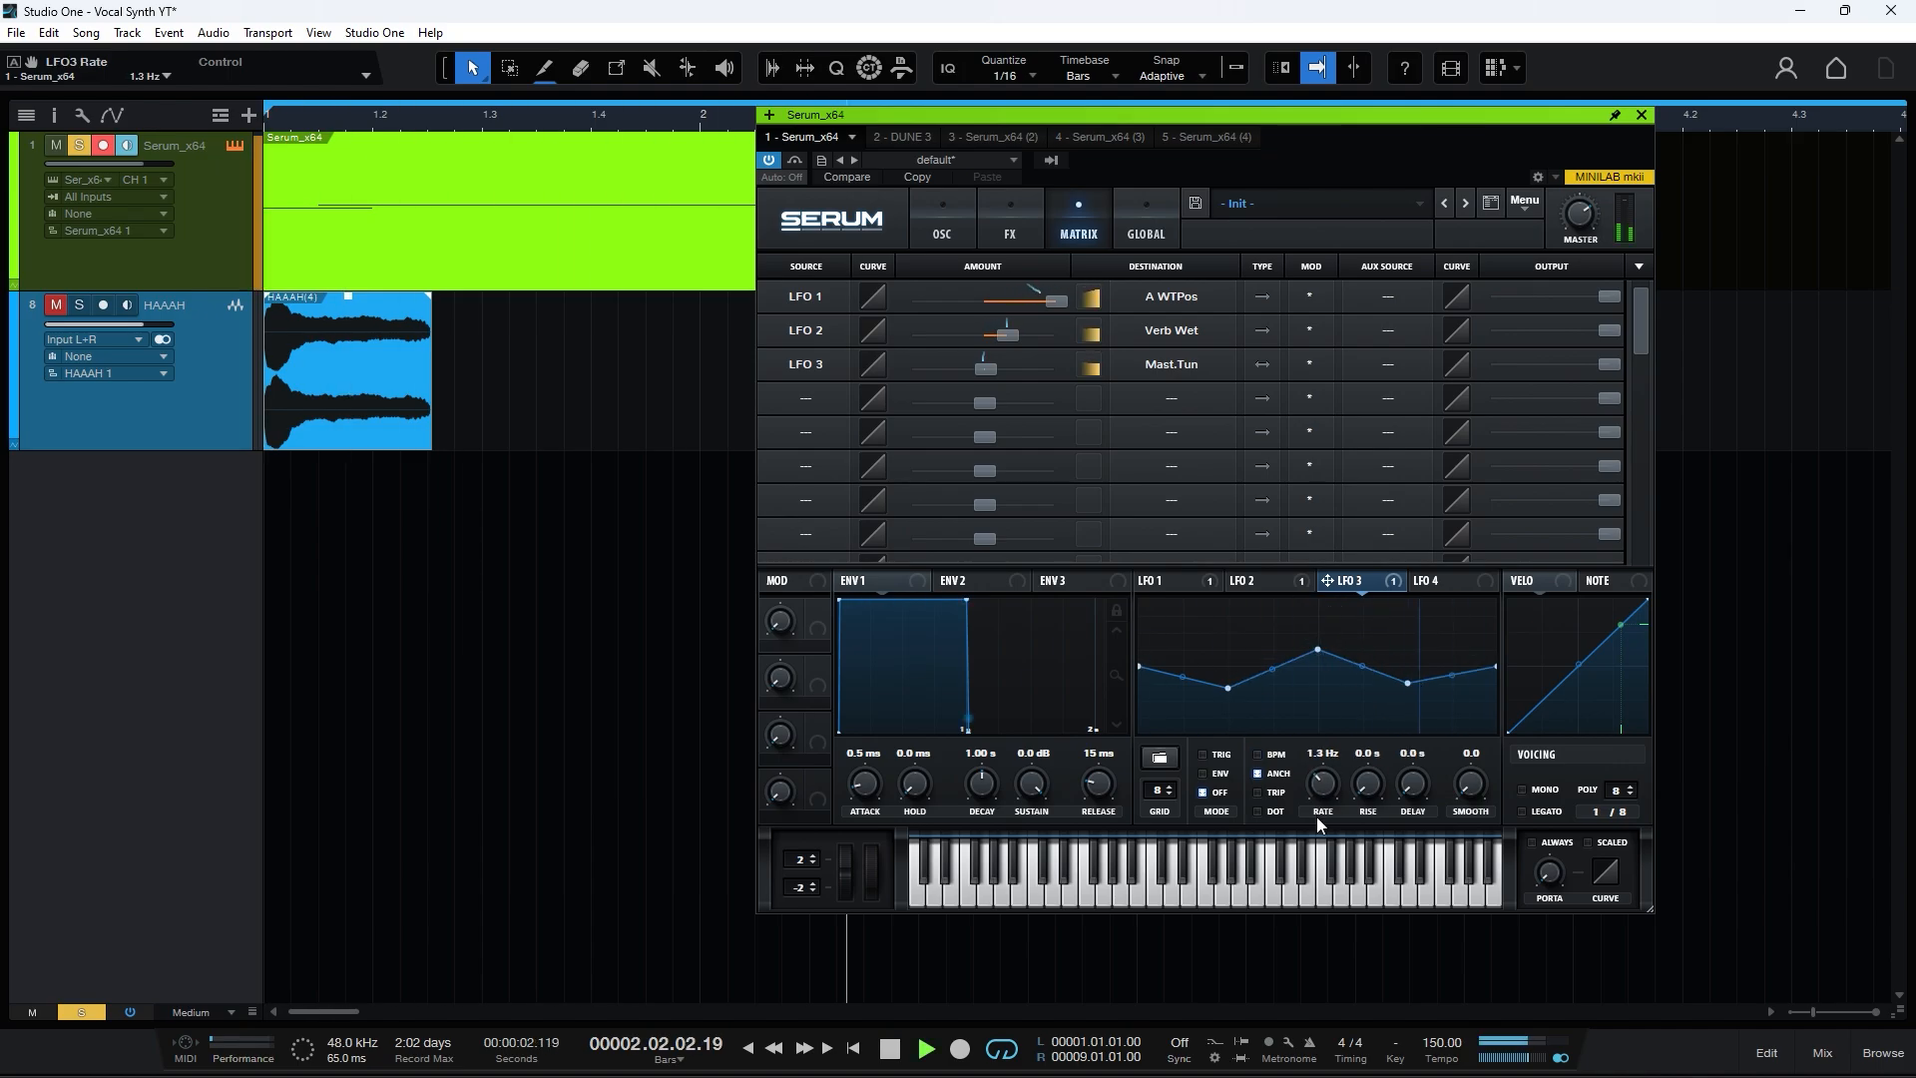
left_click_drag(1320, 791, 1320, 801)
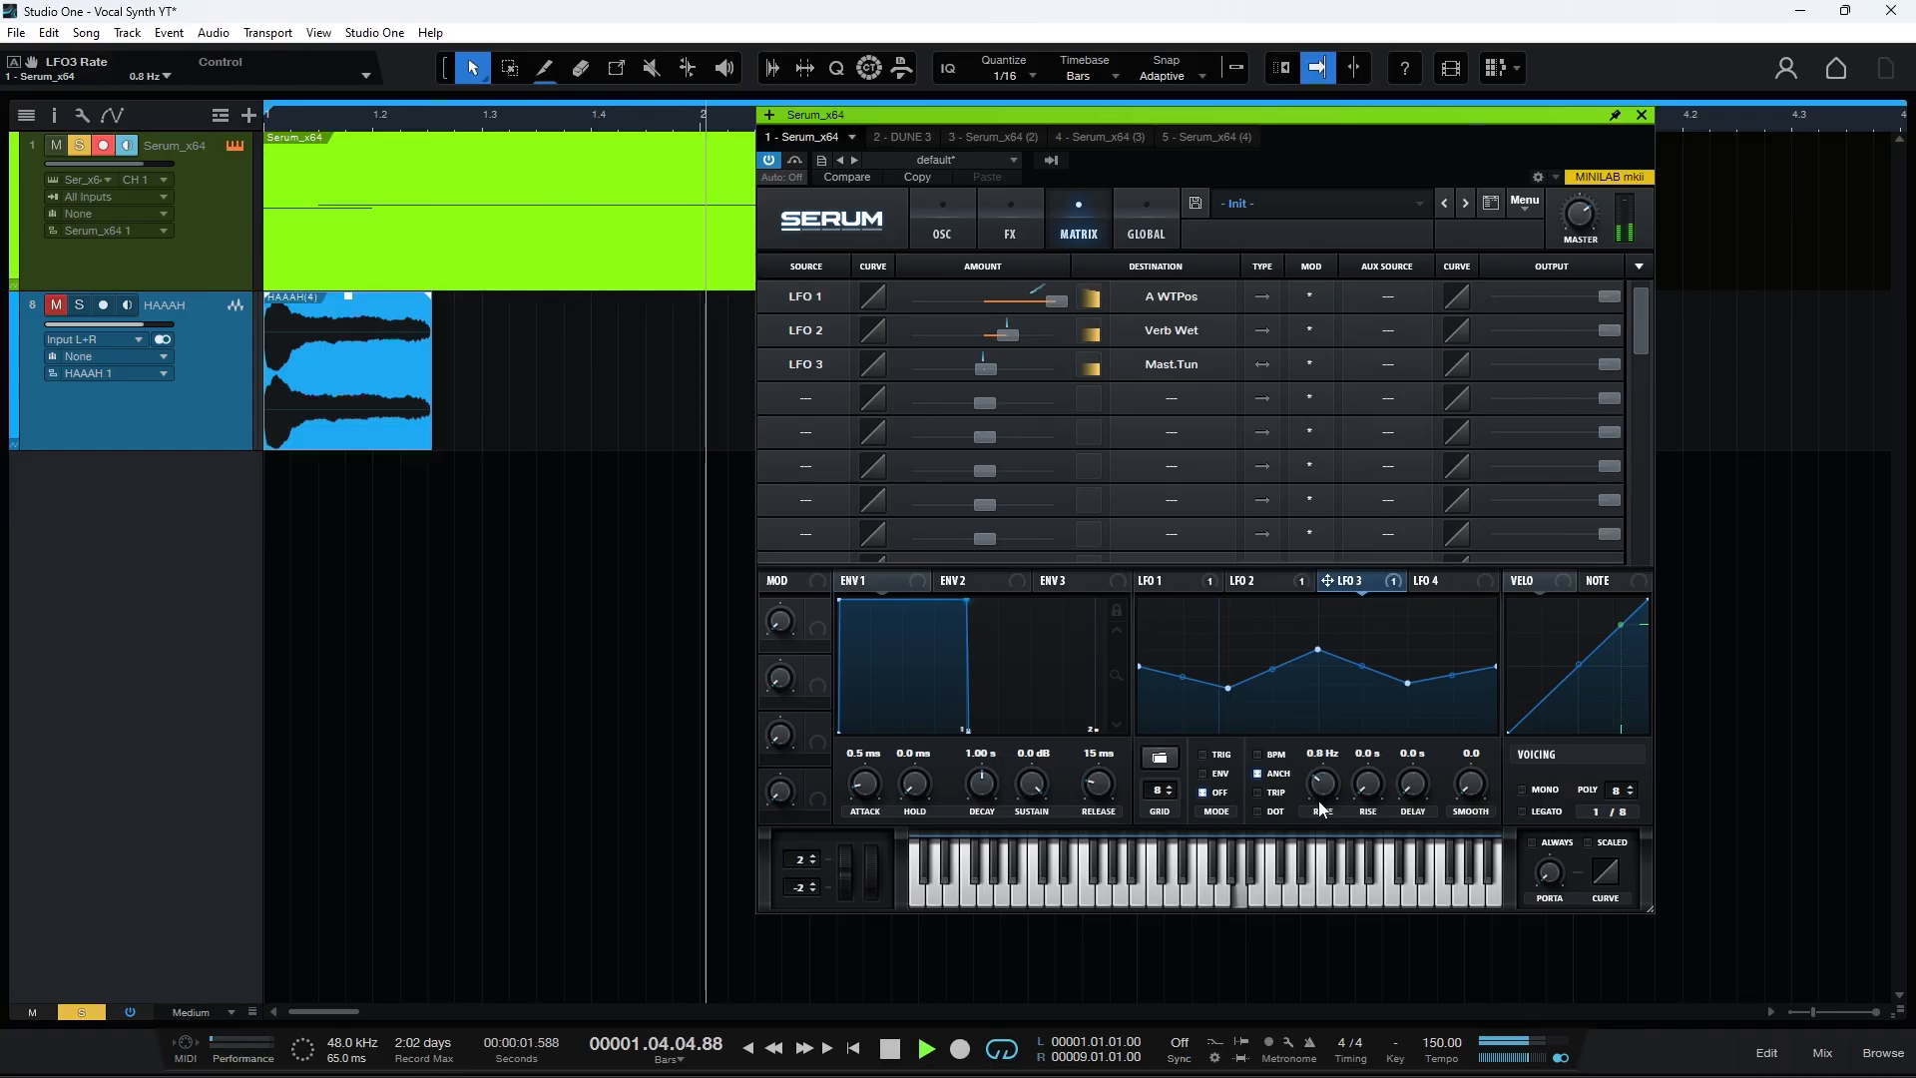
key("space")
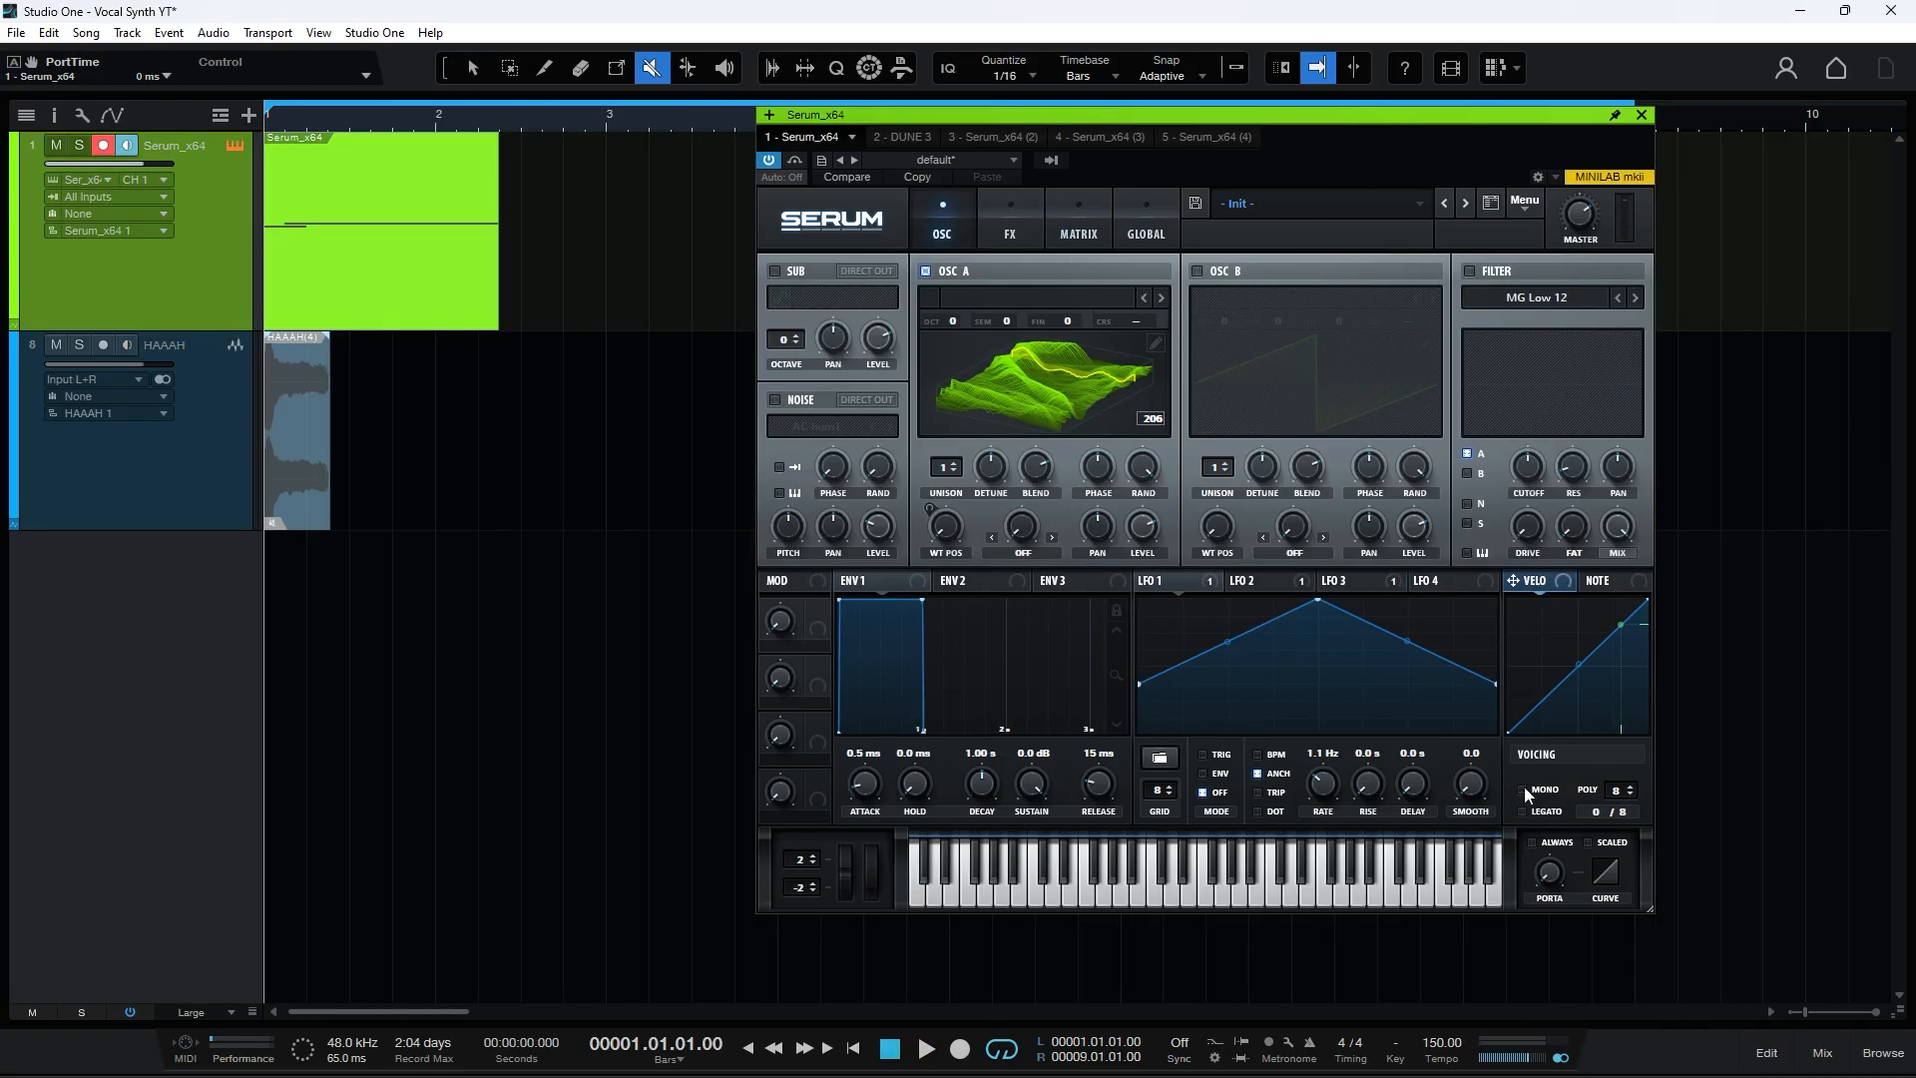
Step: Enable Mono and Legato voicing in Serum
left_click(1523, 788)
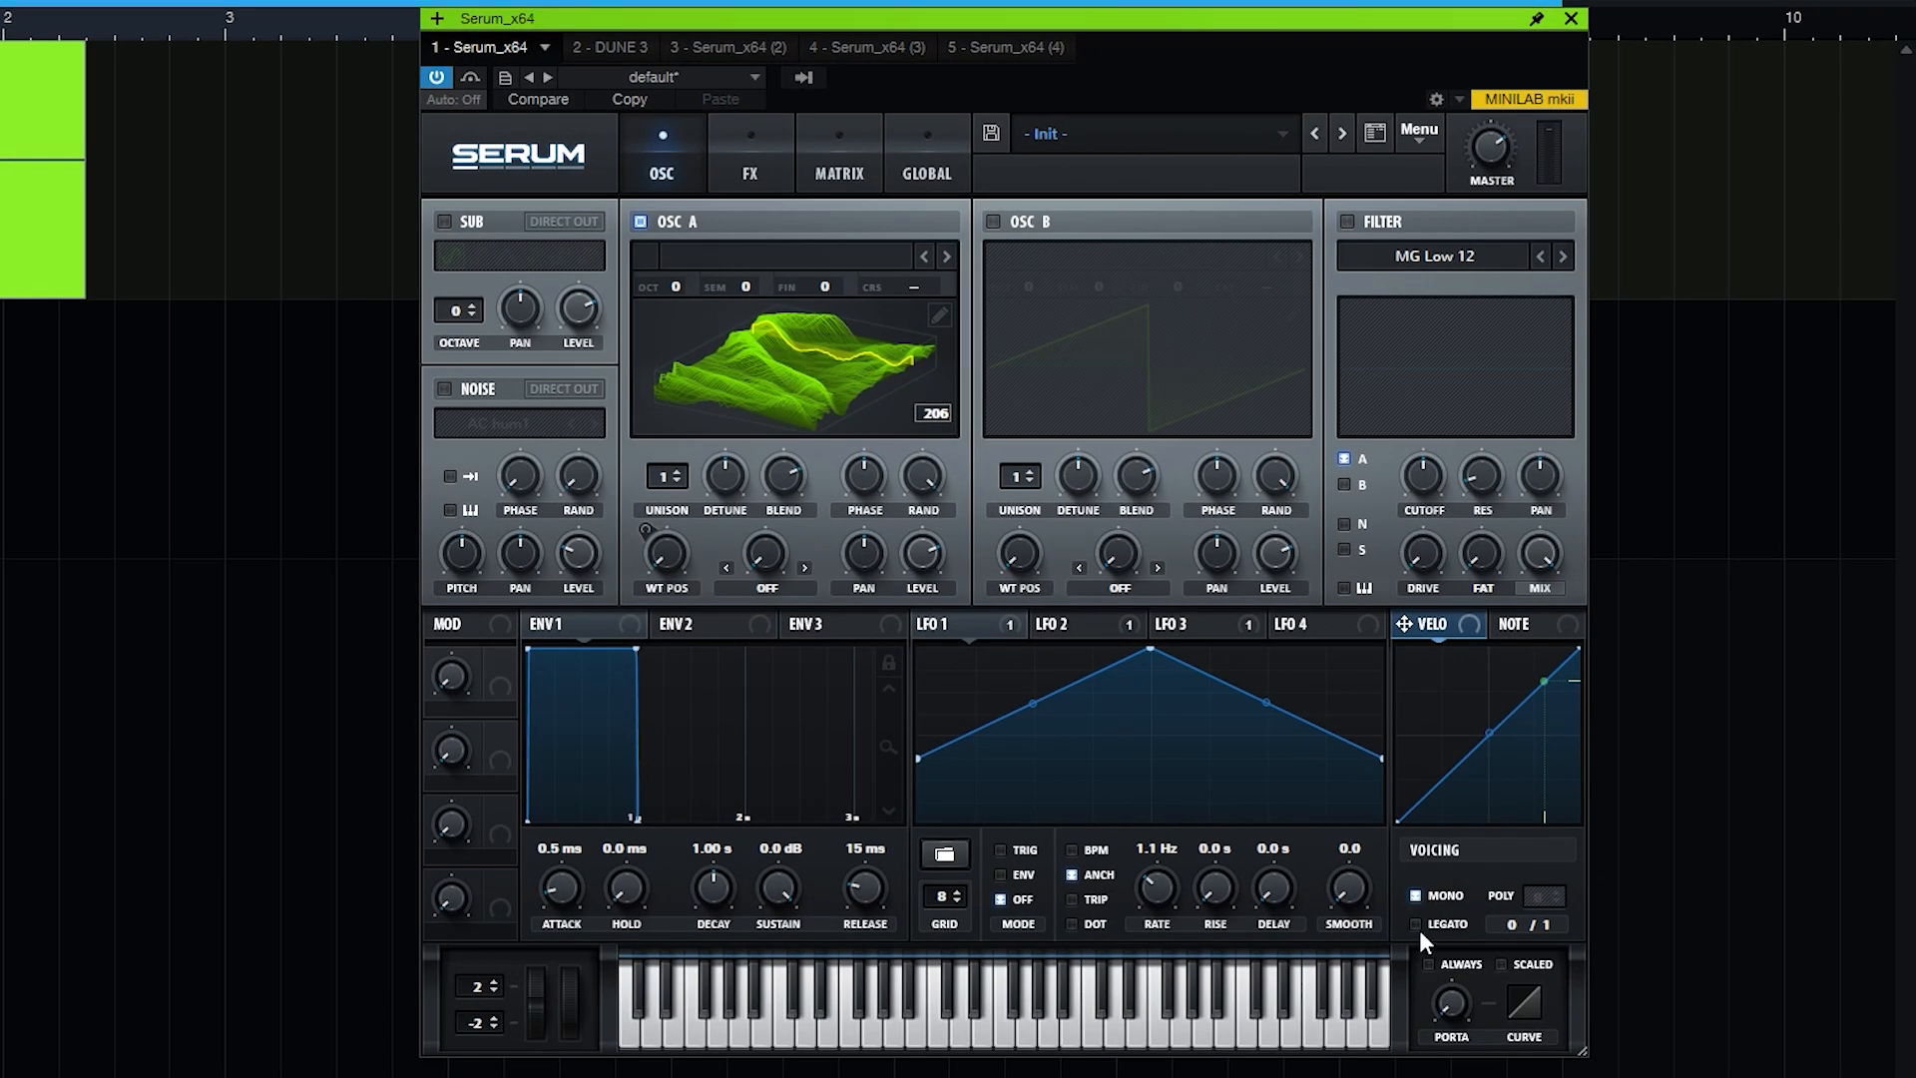
left_click(1418, 928)
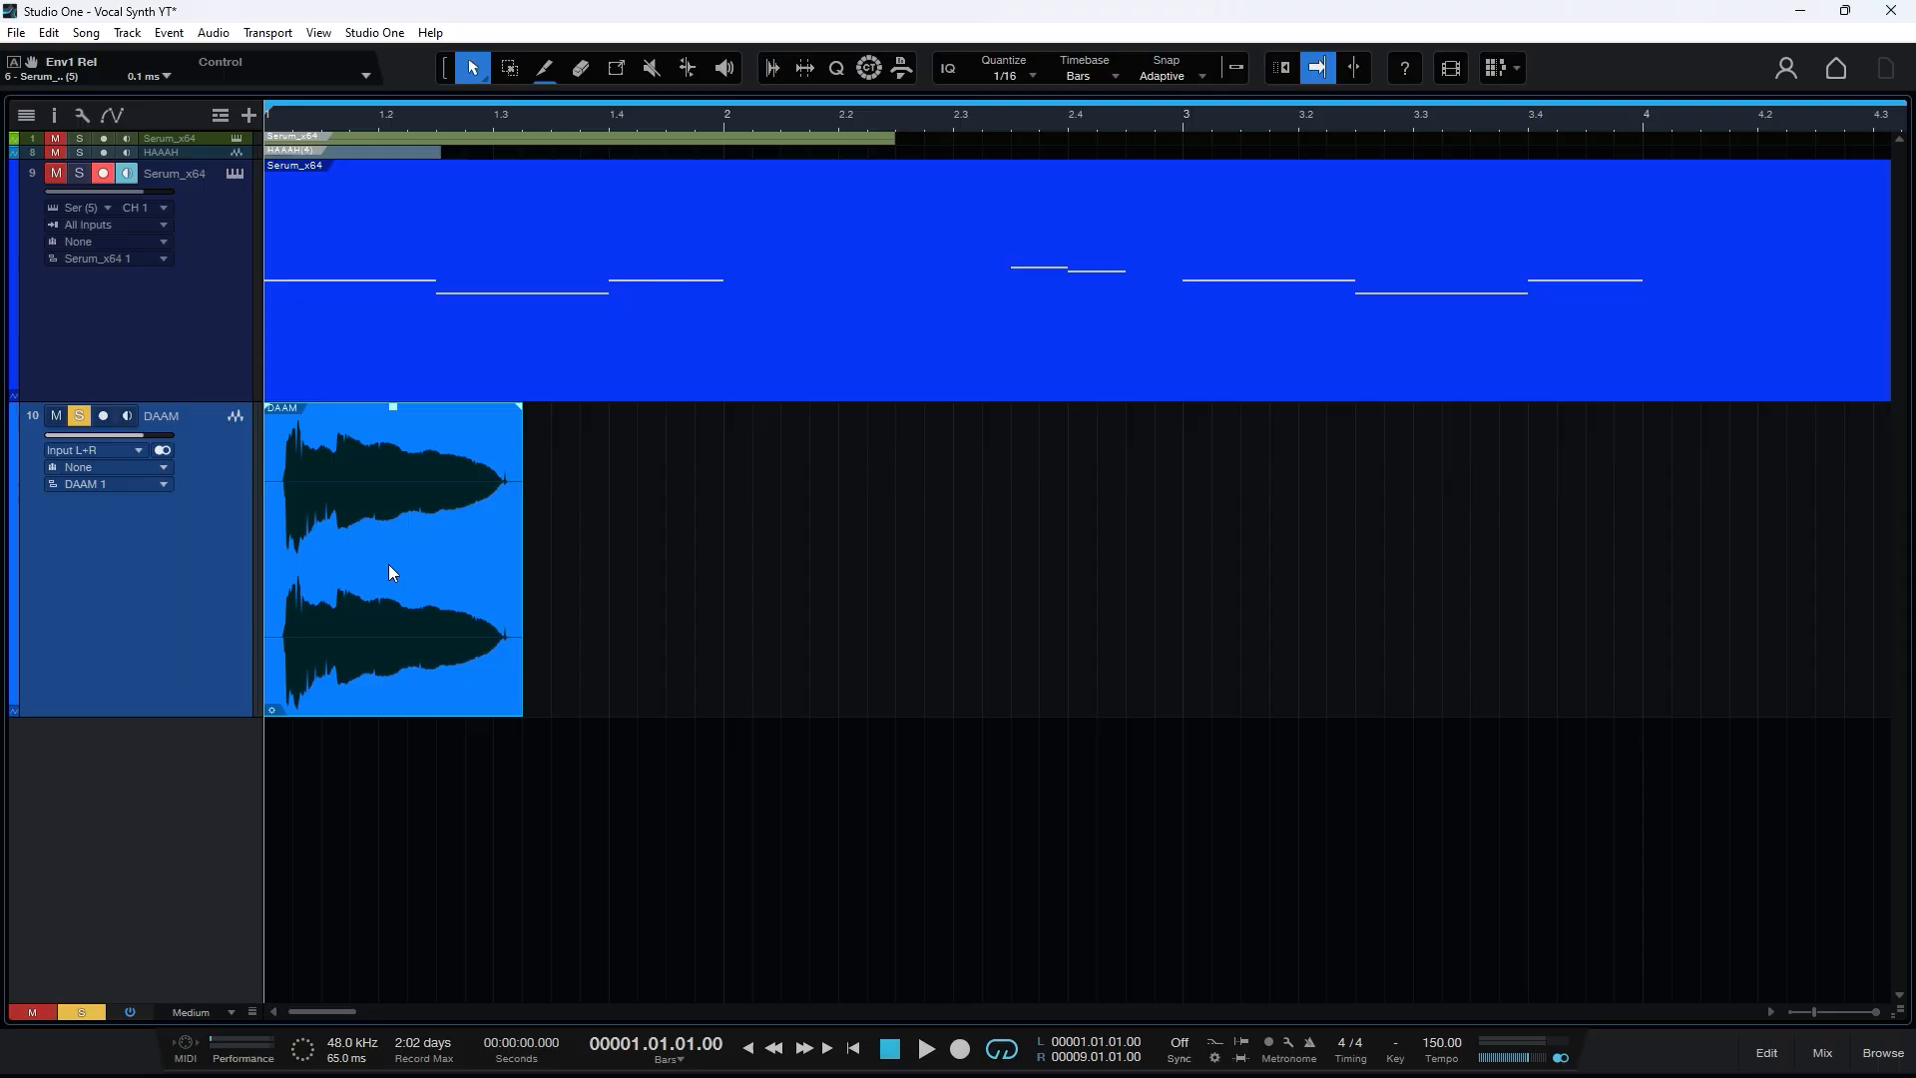
Step: Trim the silence from both ends of the DAAM clip with short edge fades and move its start to bar 1
key("z")
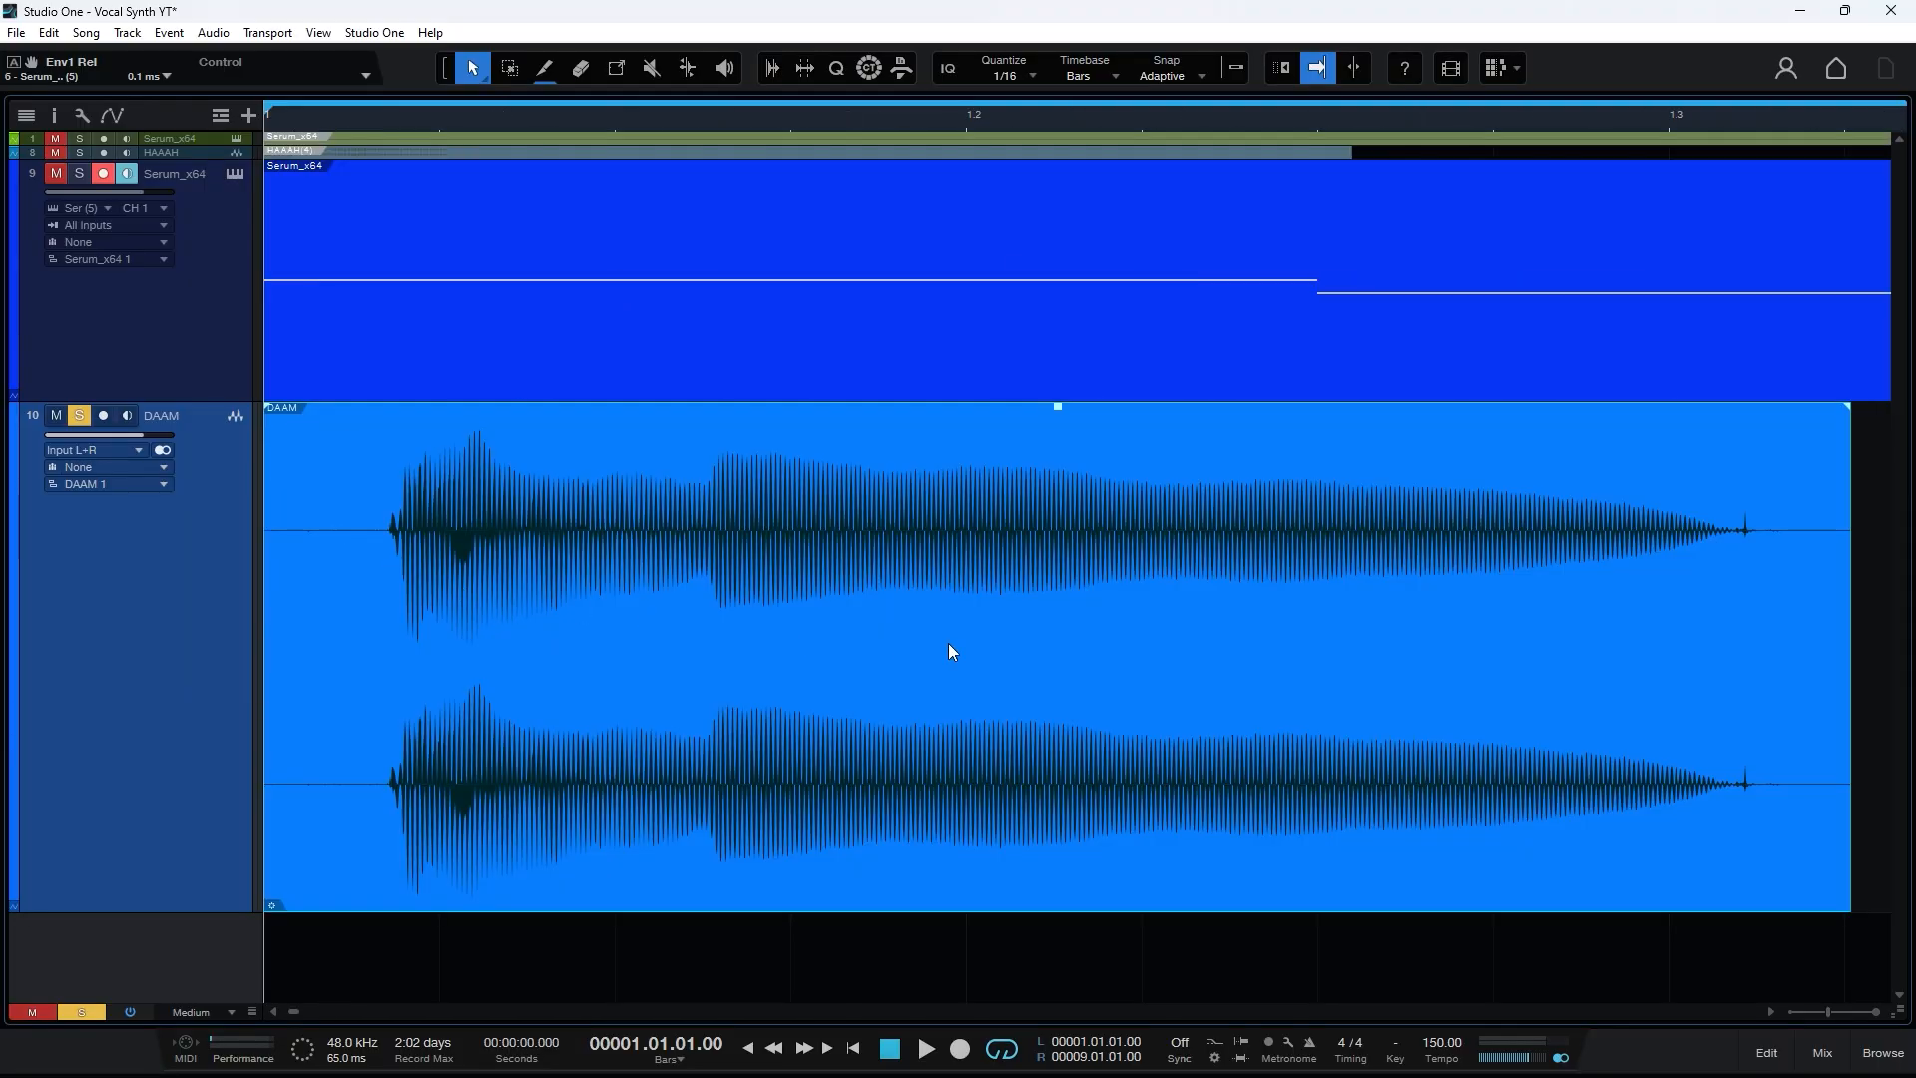
key("space")
key("space")
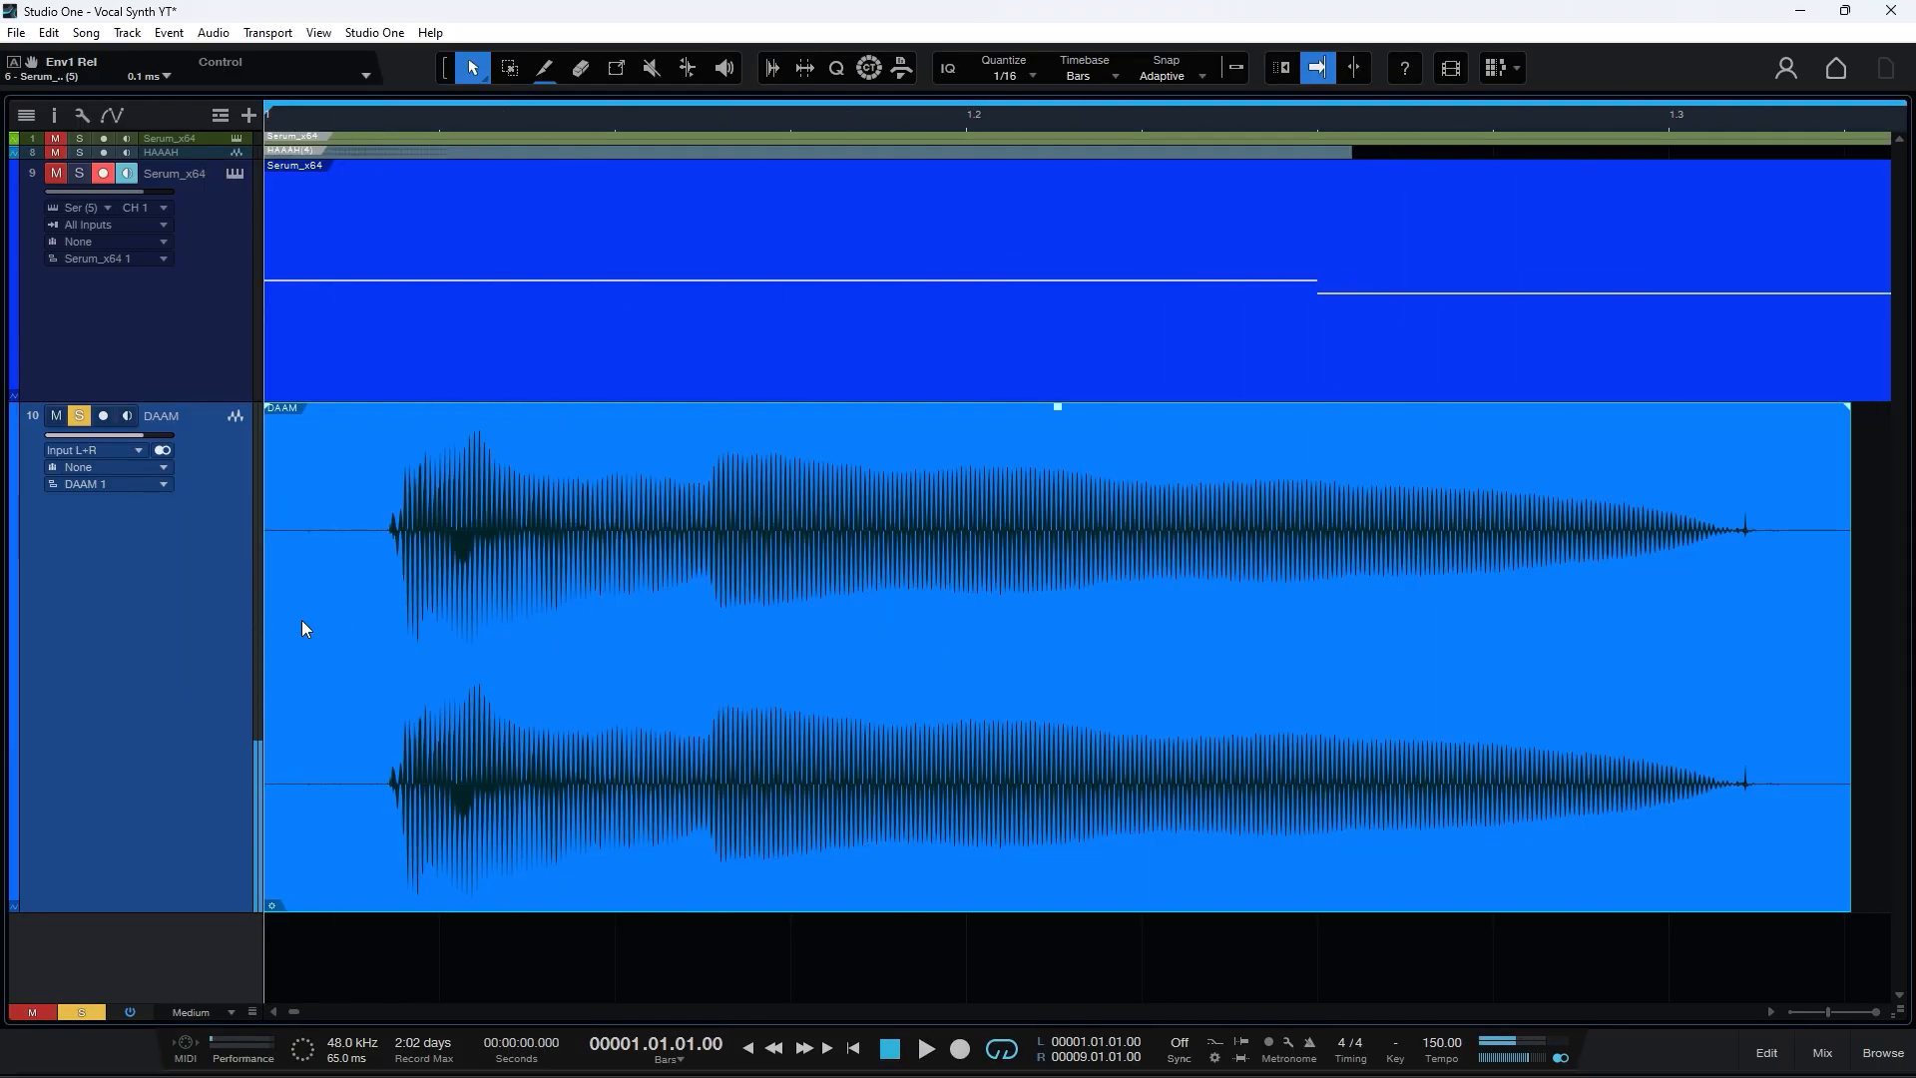
left_click_drag(270, 626, 389, 630)
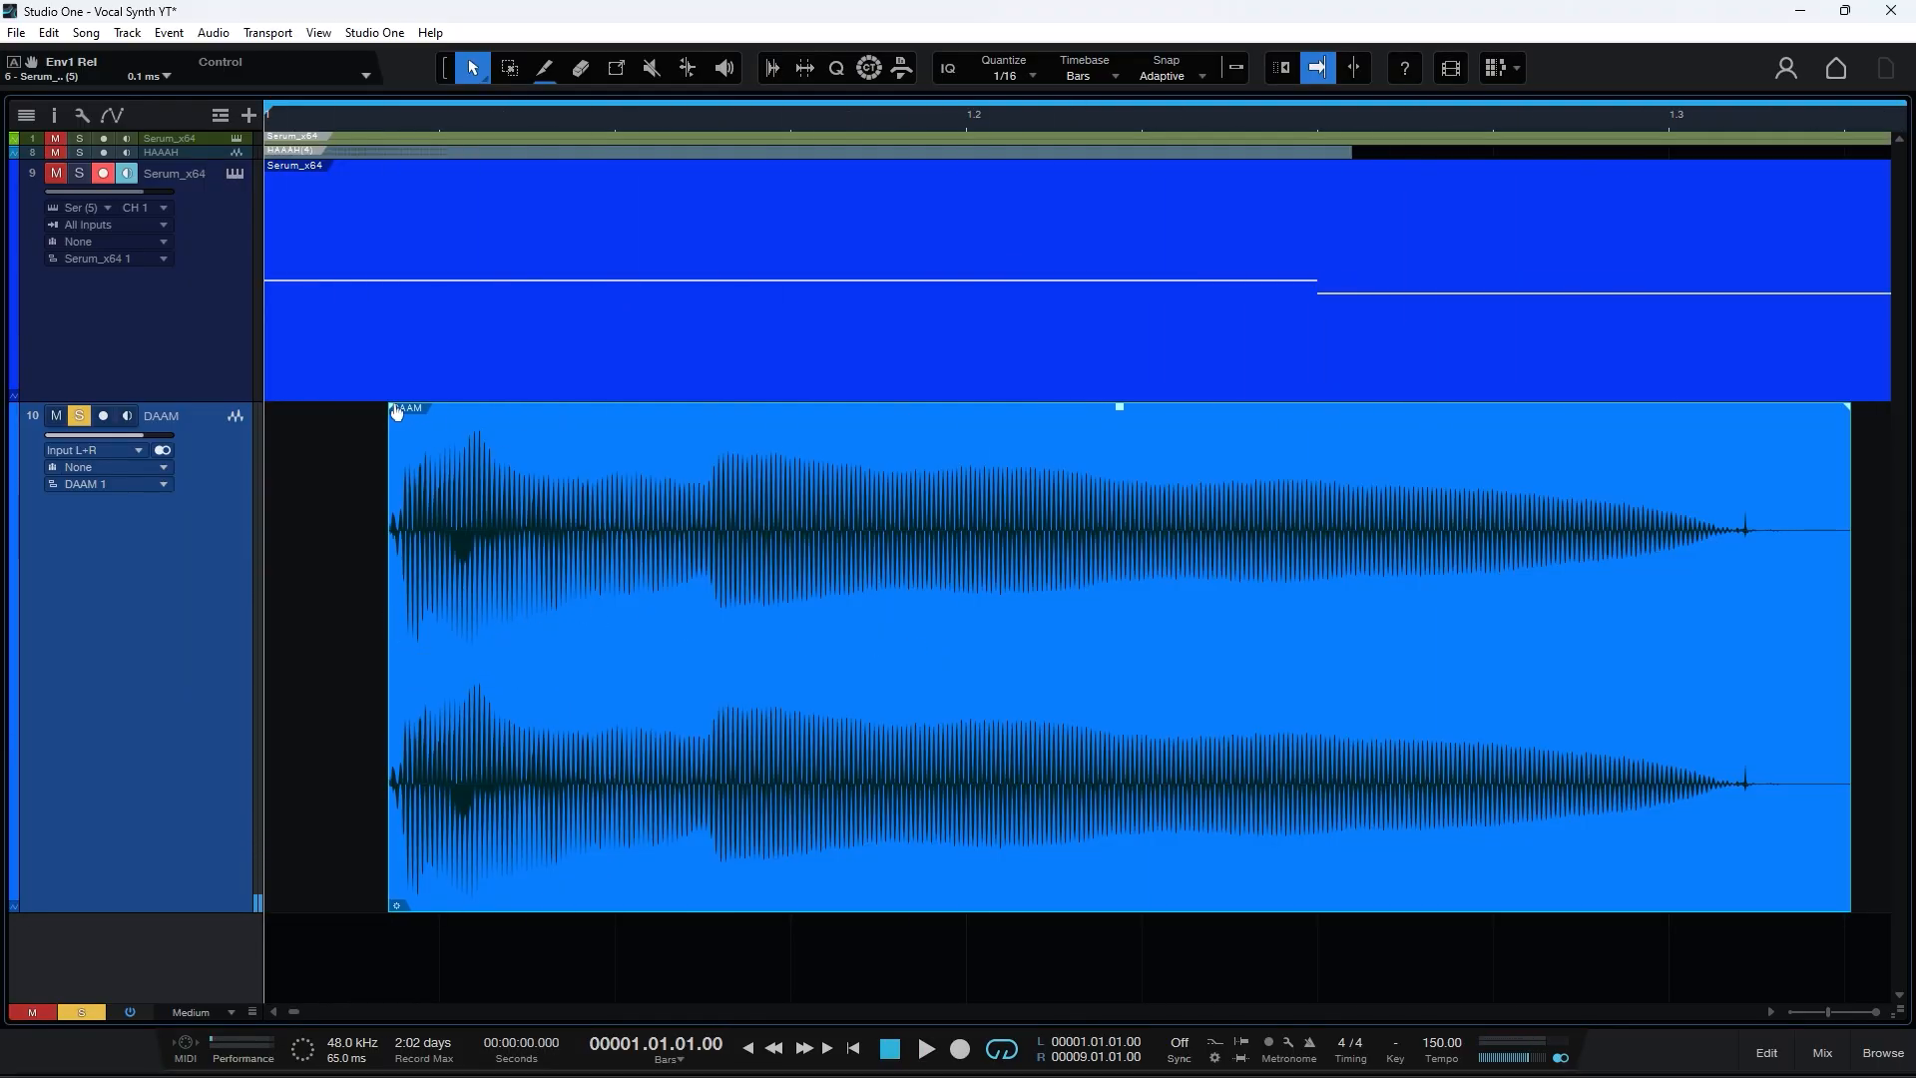
left_click_drag(391, 407, 415, 425)
left_click_drag(751, 609, 627, 608)
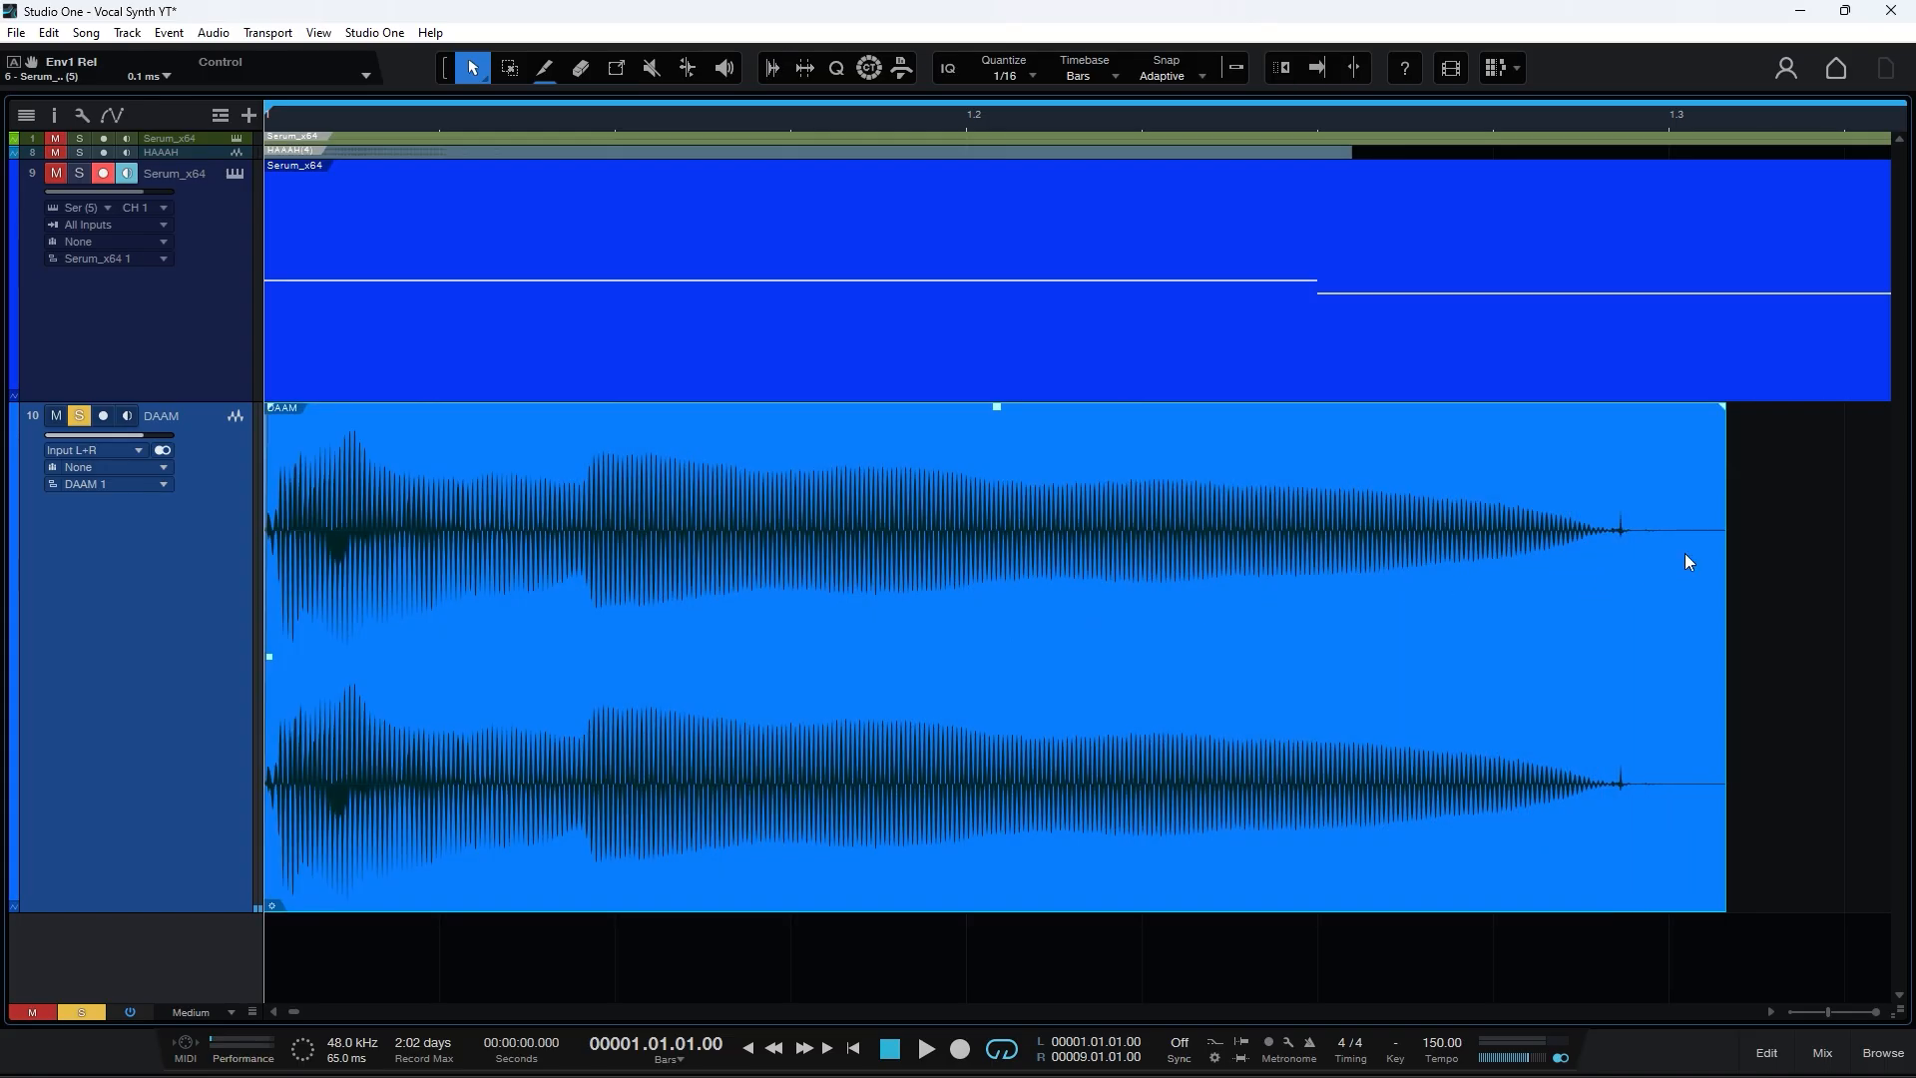
left_click_drag(1727, 555, 1589, 566)
left_click_drag(1585, 408, 1568, 408)
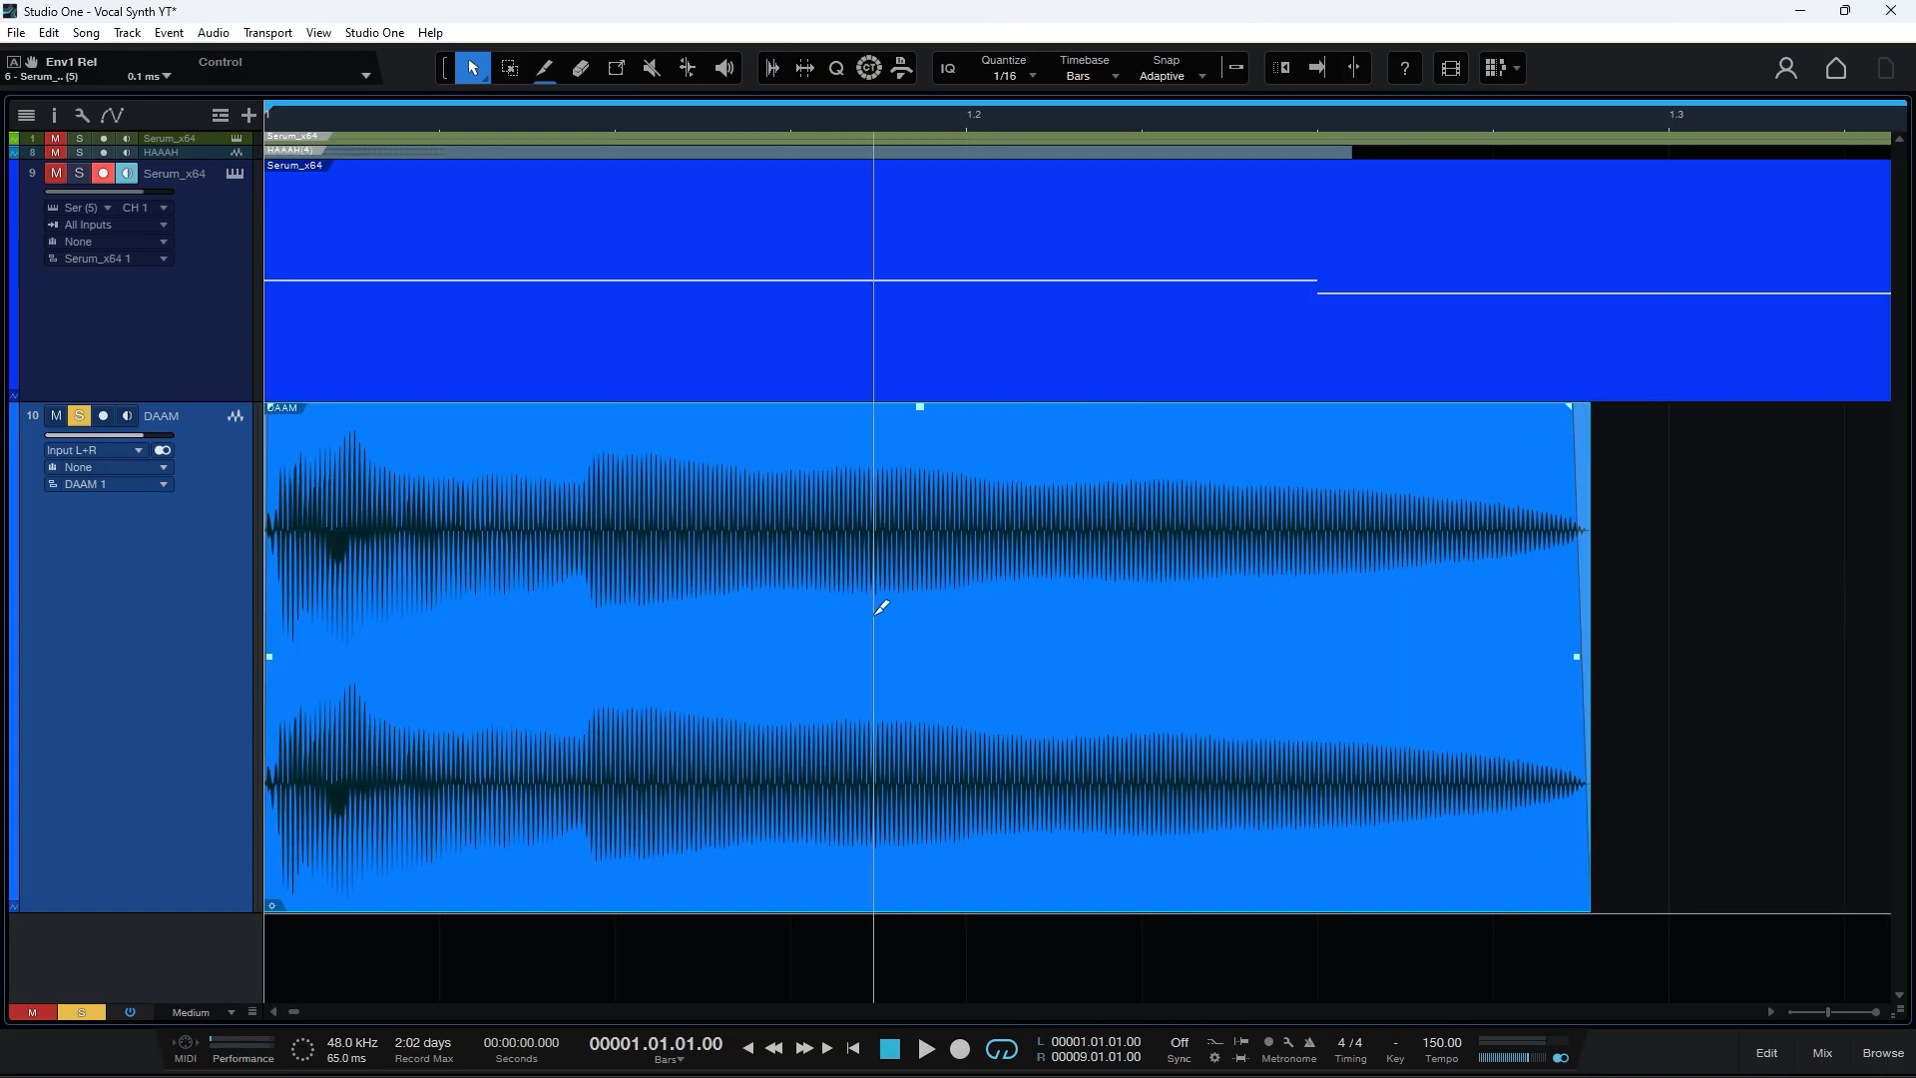
Step: Flatten the DAAM vocal's pitch modulation to about 14% in Melodyne, then audition and bounce the clip
key("ctrl+m")
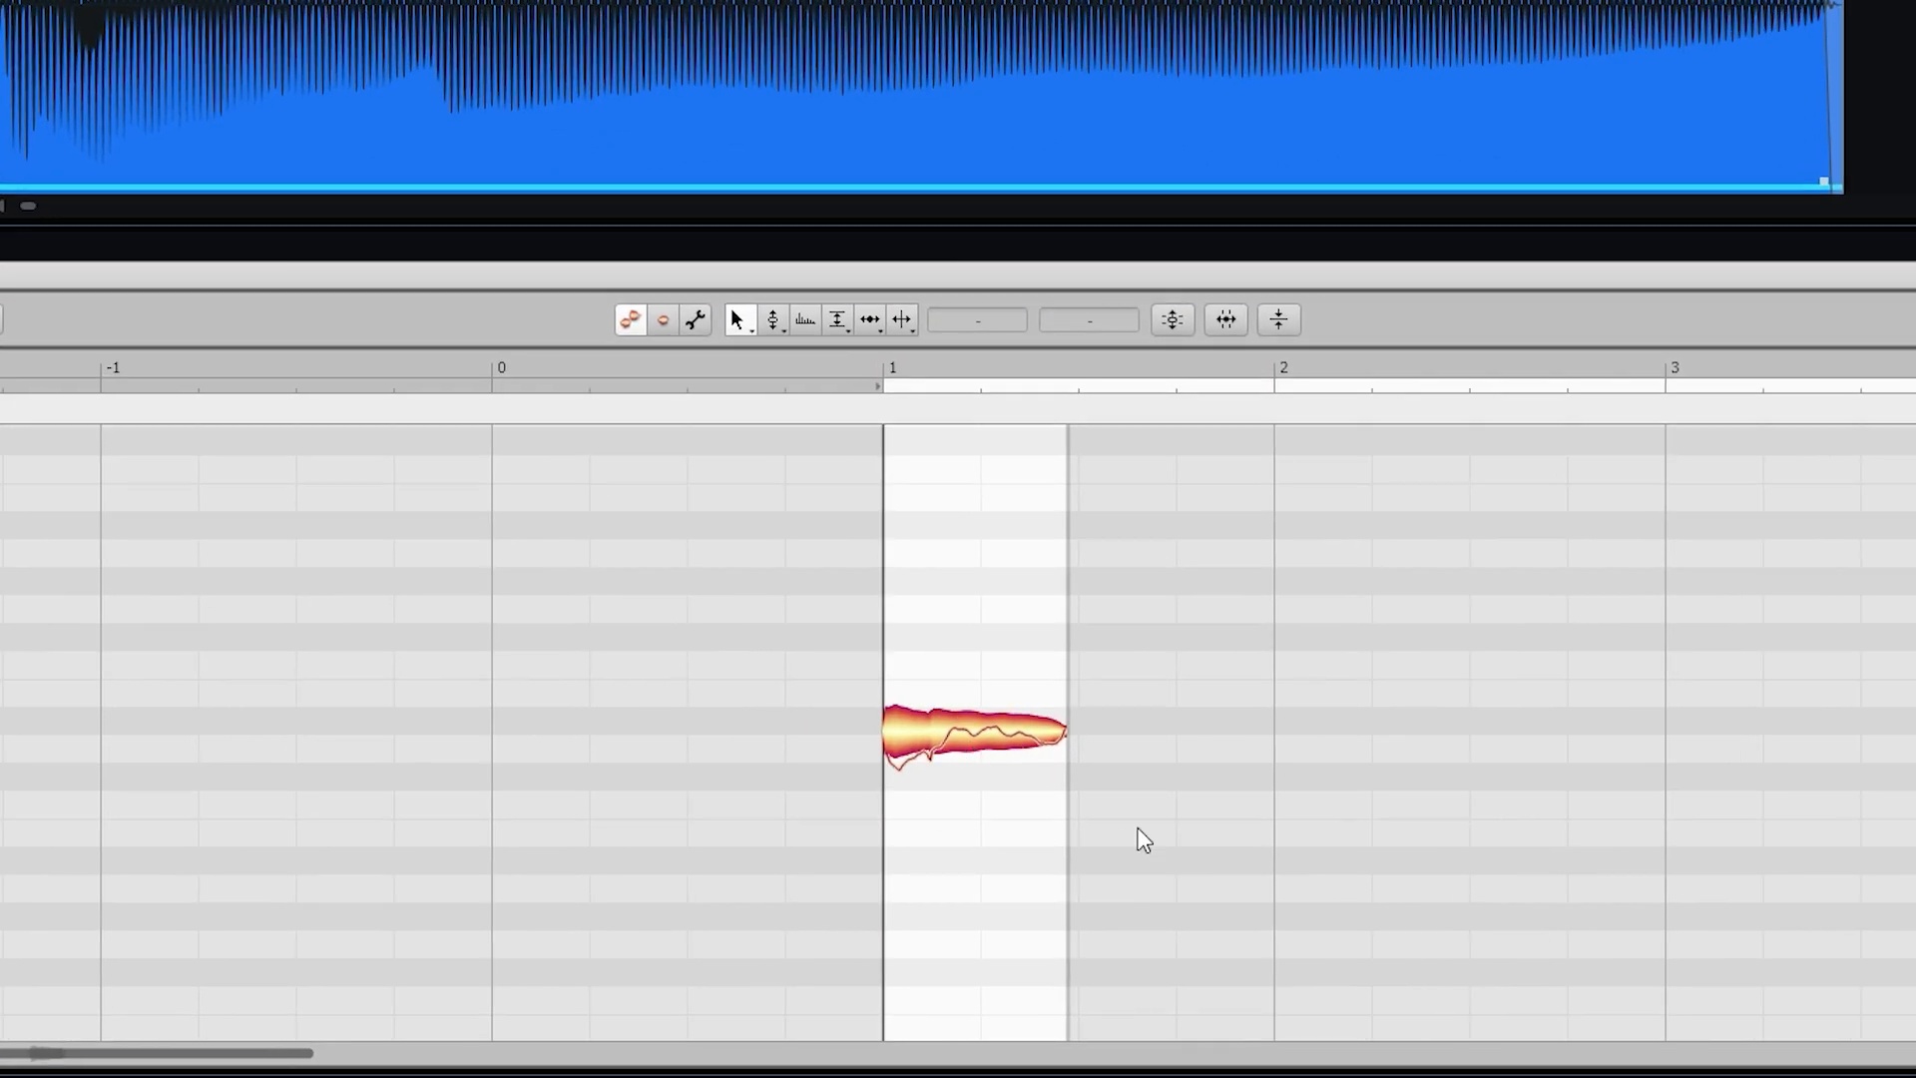
left_click(774, 321)
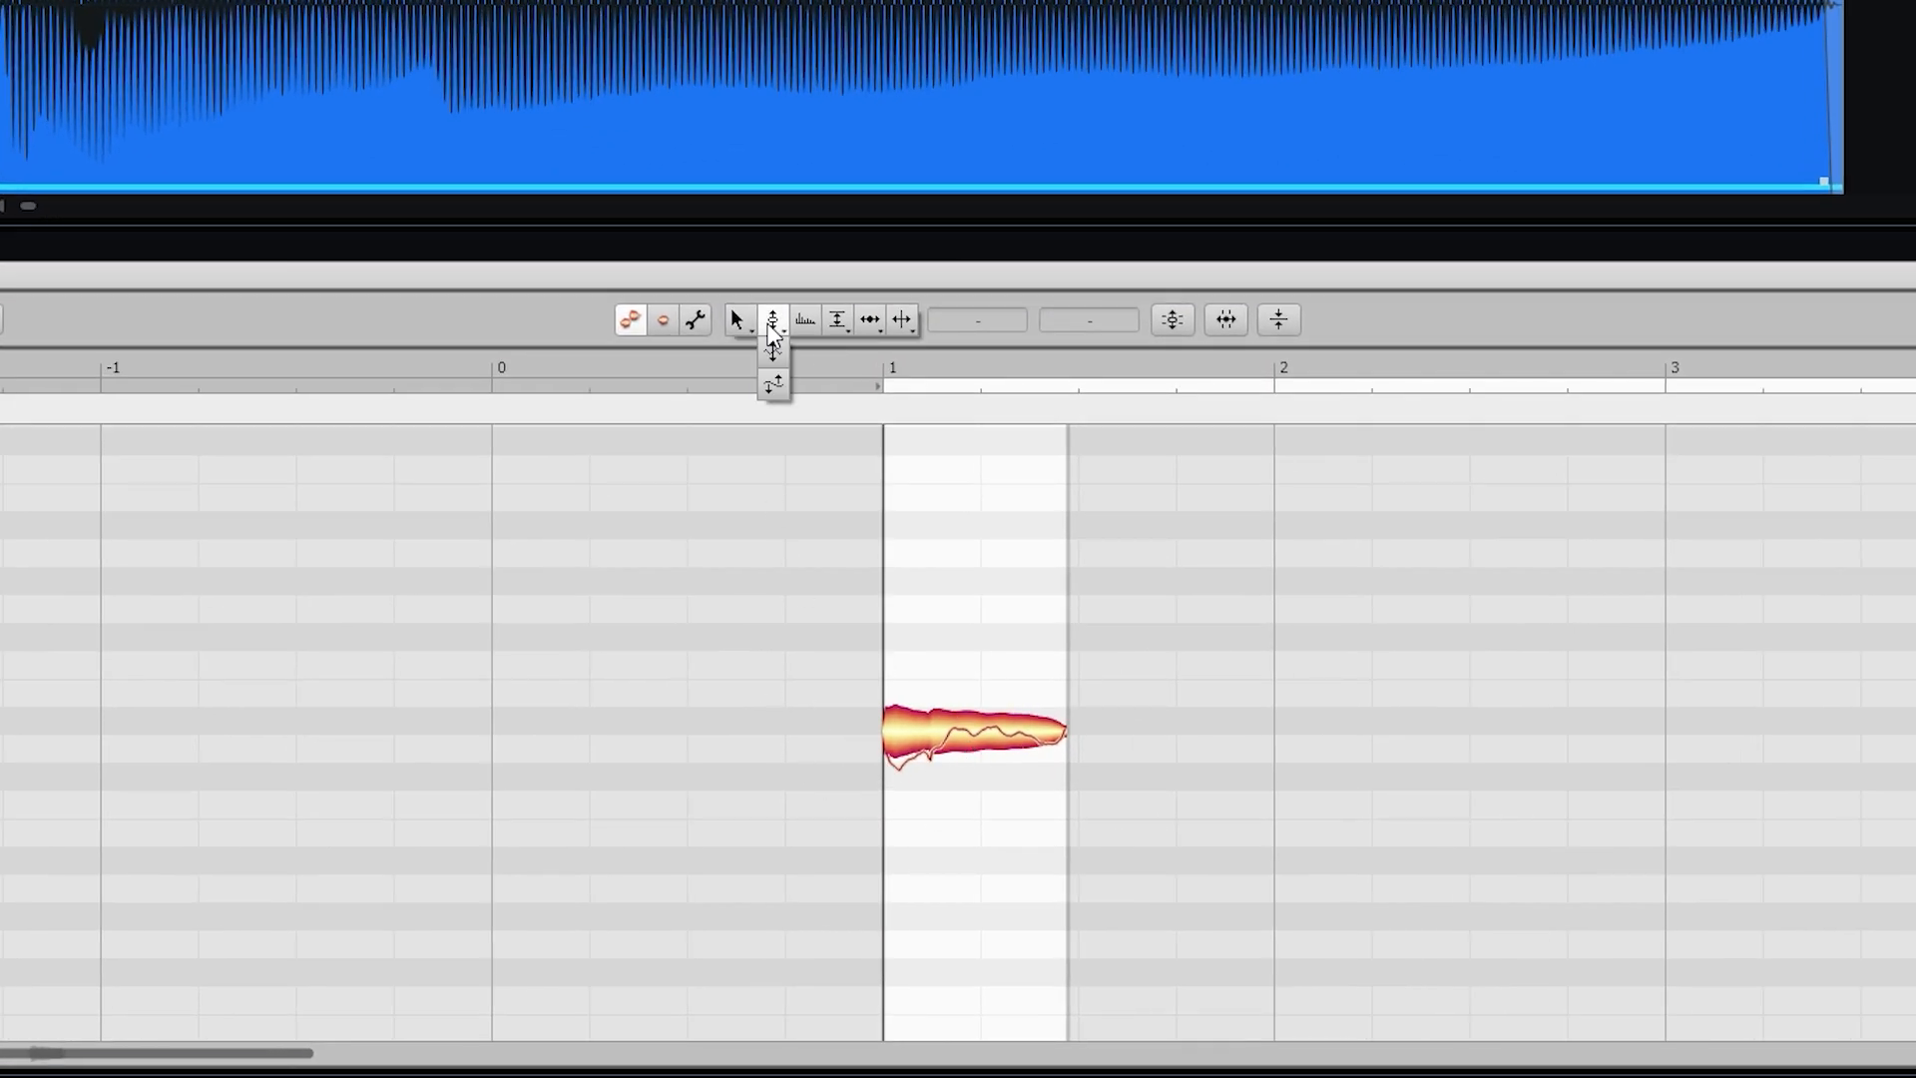
left_click(774, 388)
left_click_drag(970, 730, 971, 746)
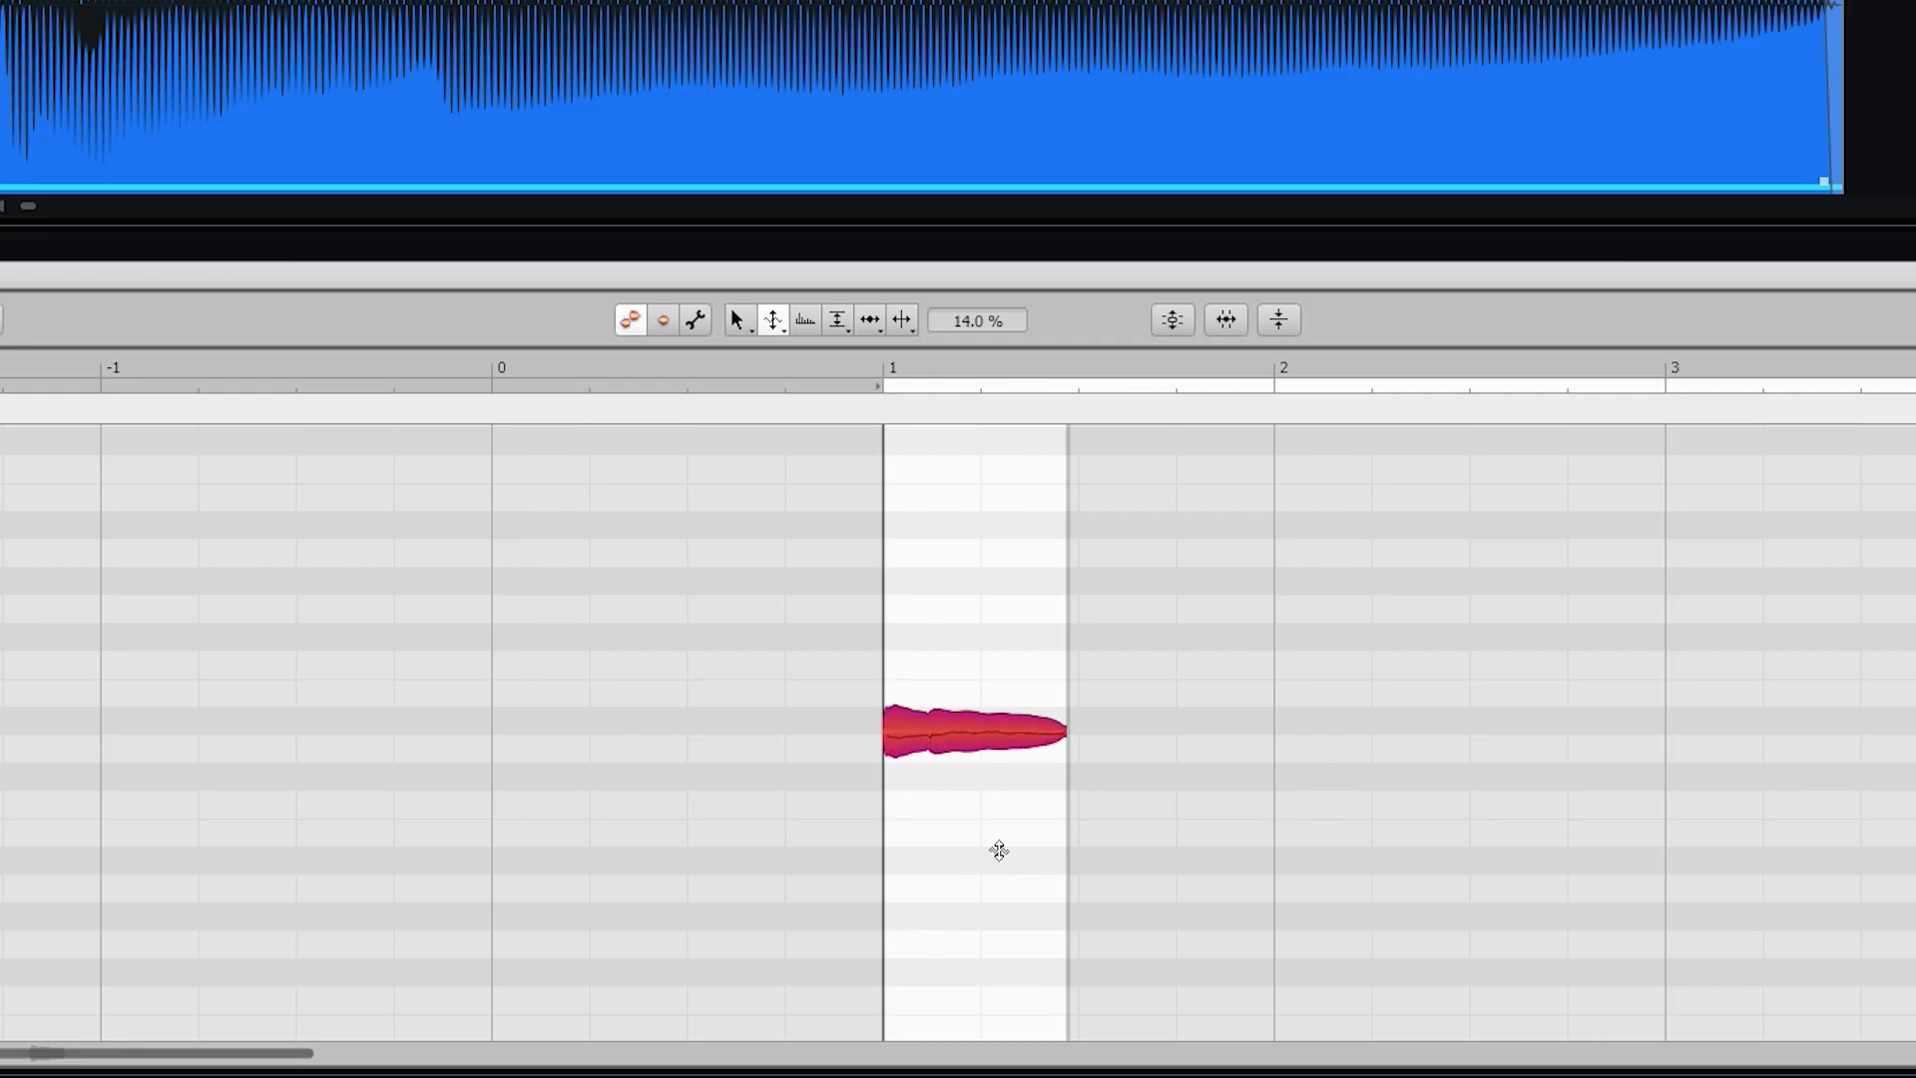
key("space")
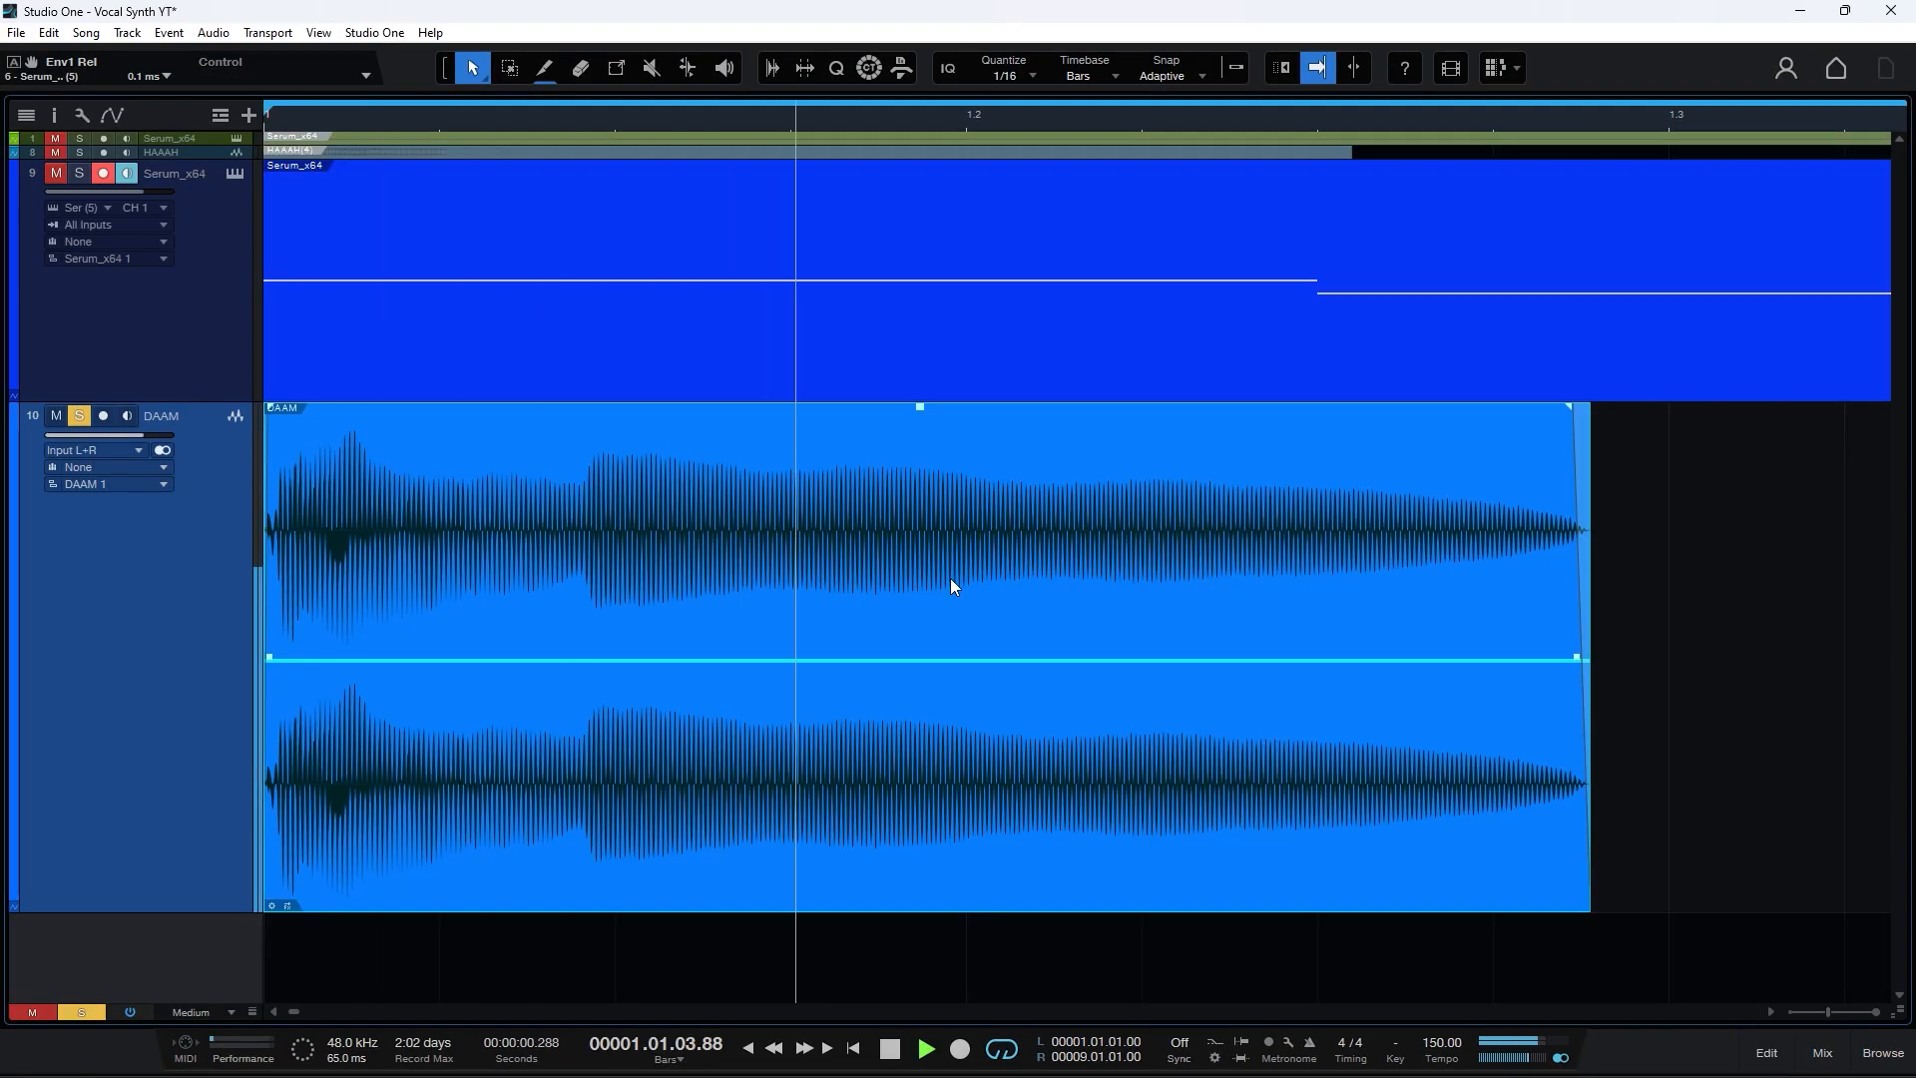
key("space")
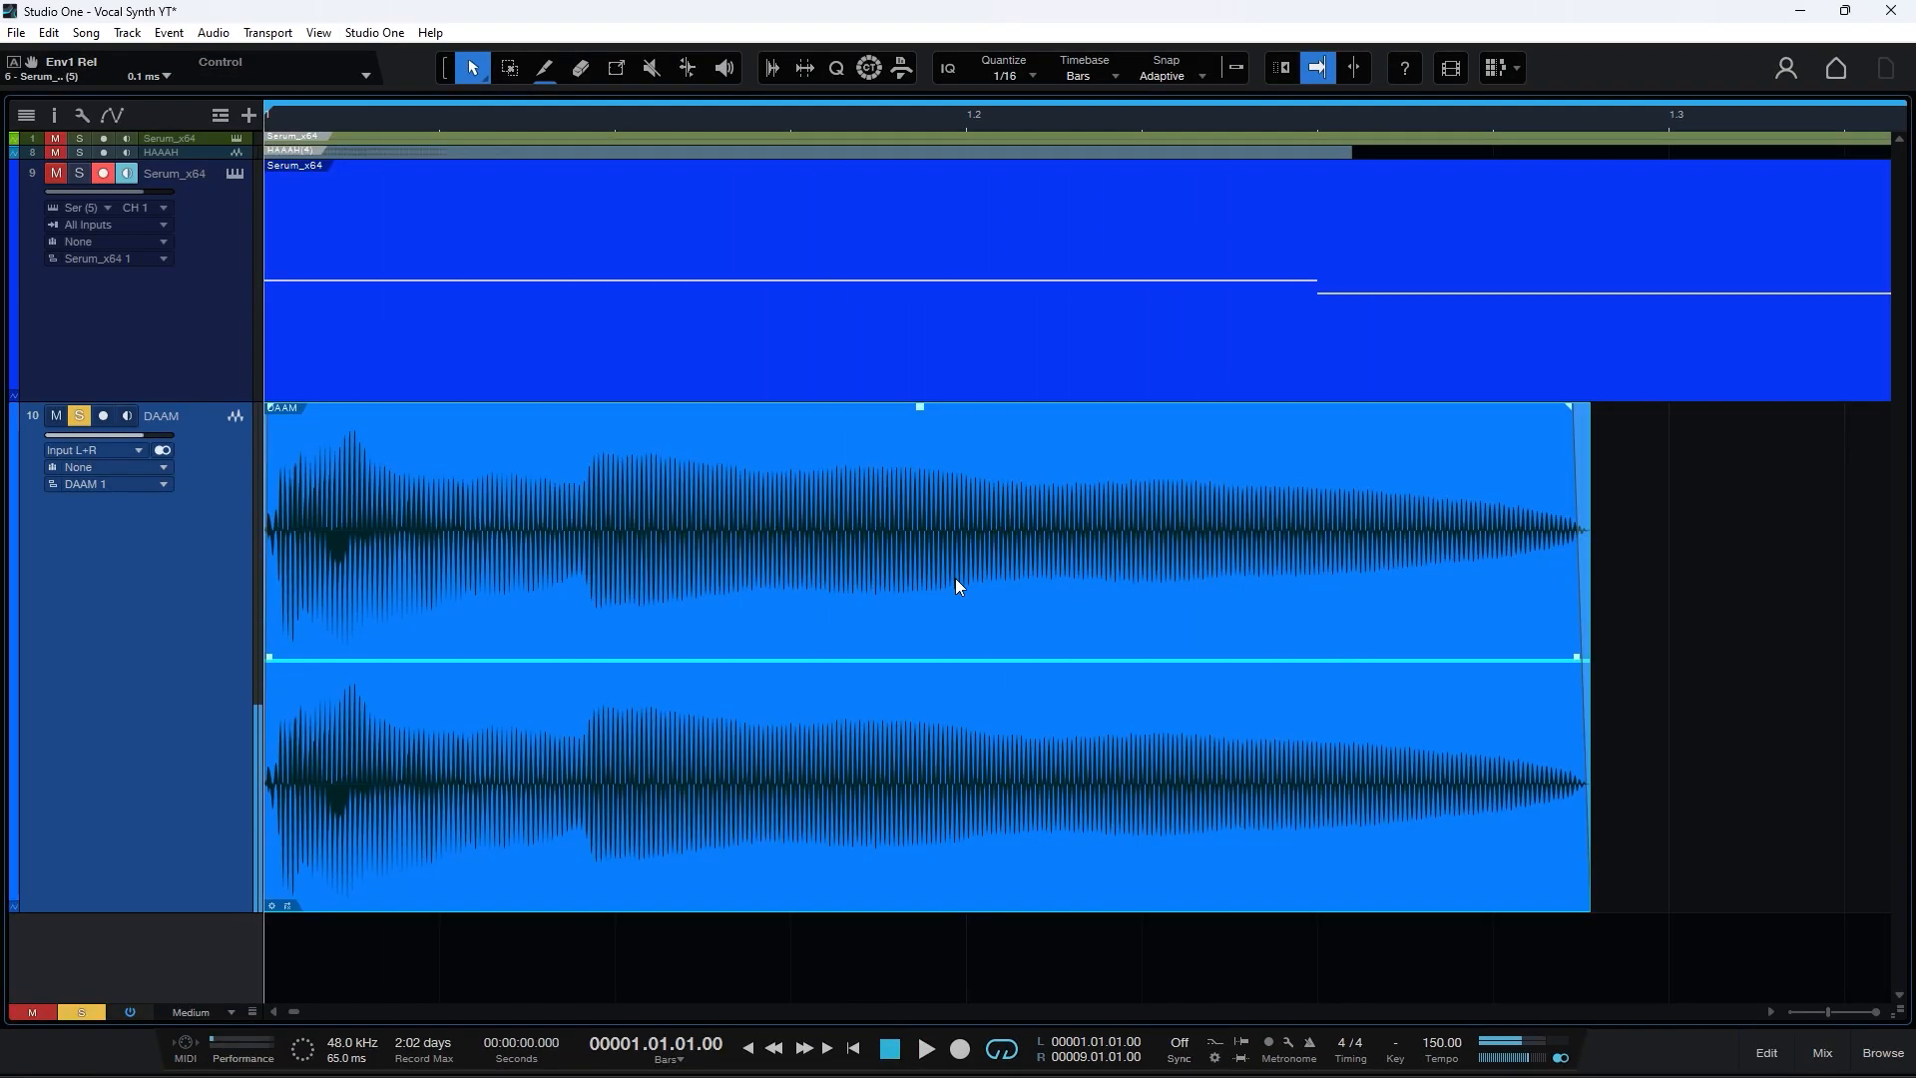
key("ctrl+b")
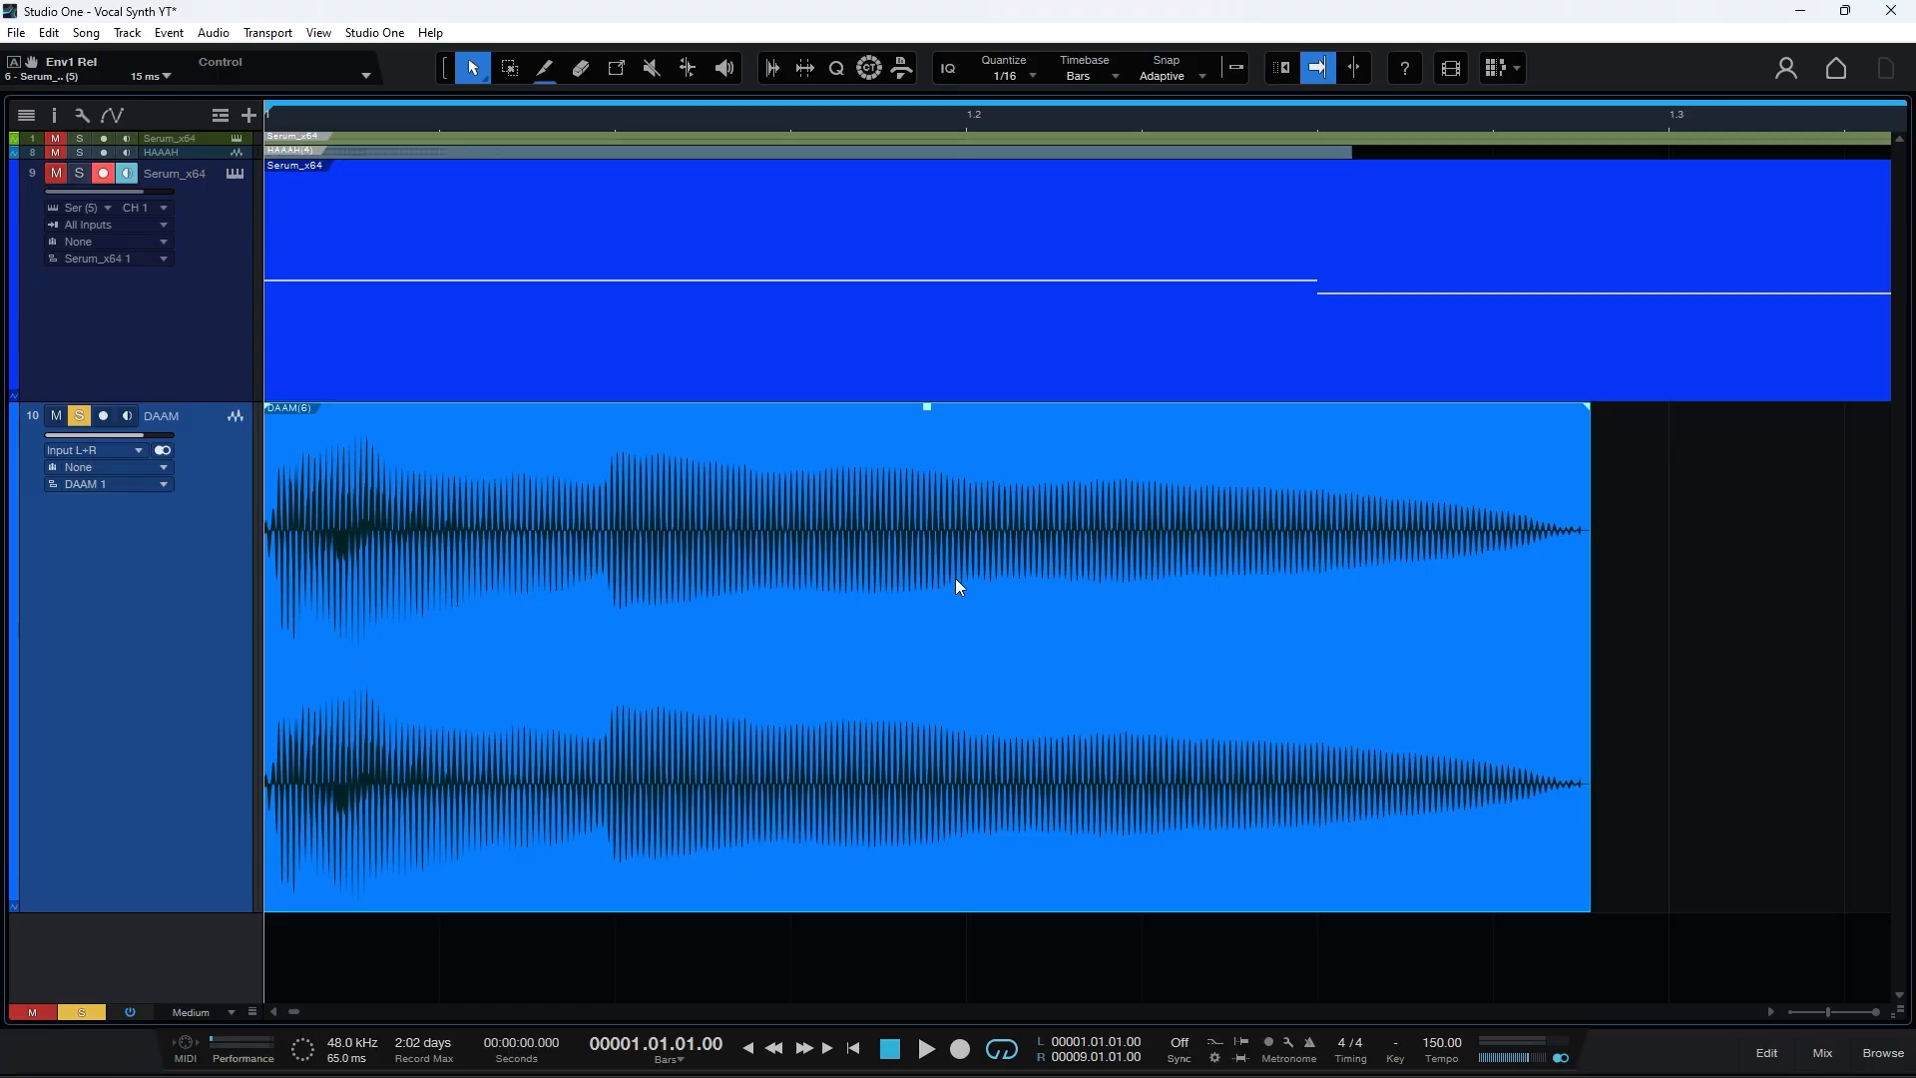
Step: Open the Tuner on the Main channel and play the bounced DAAM clip to identify its note
key("F3")
left_click(1858, 429)
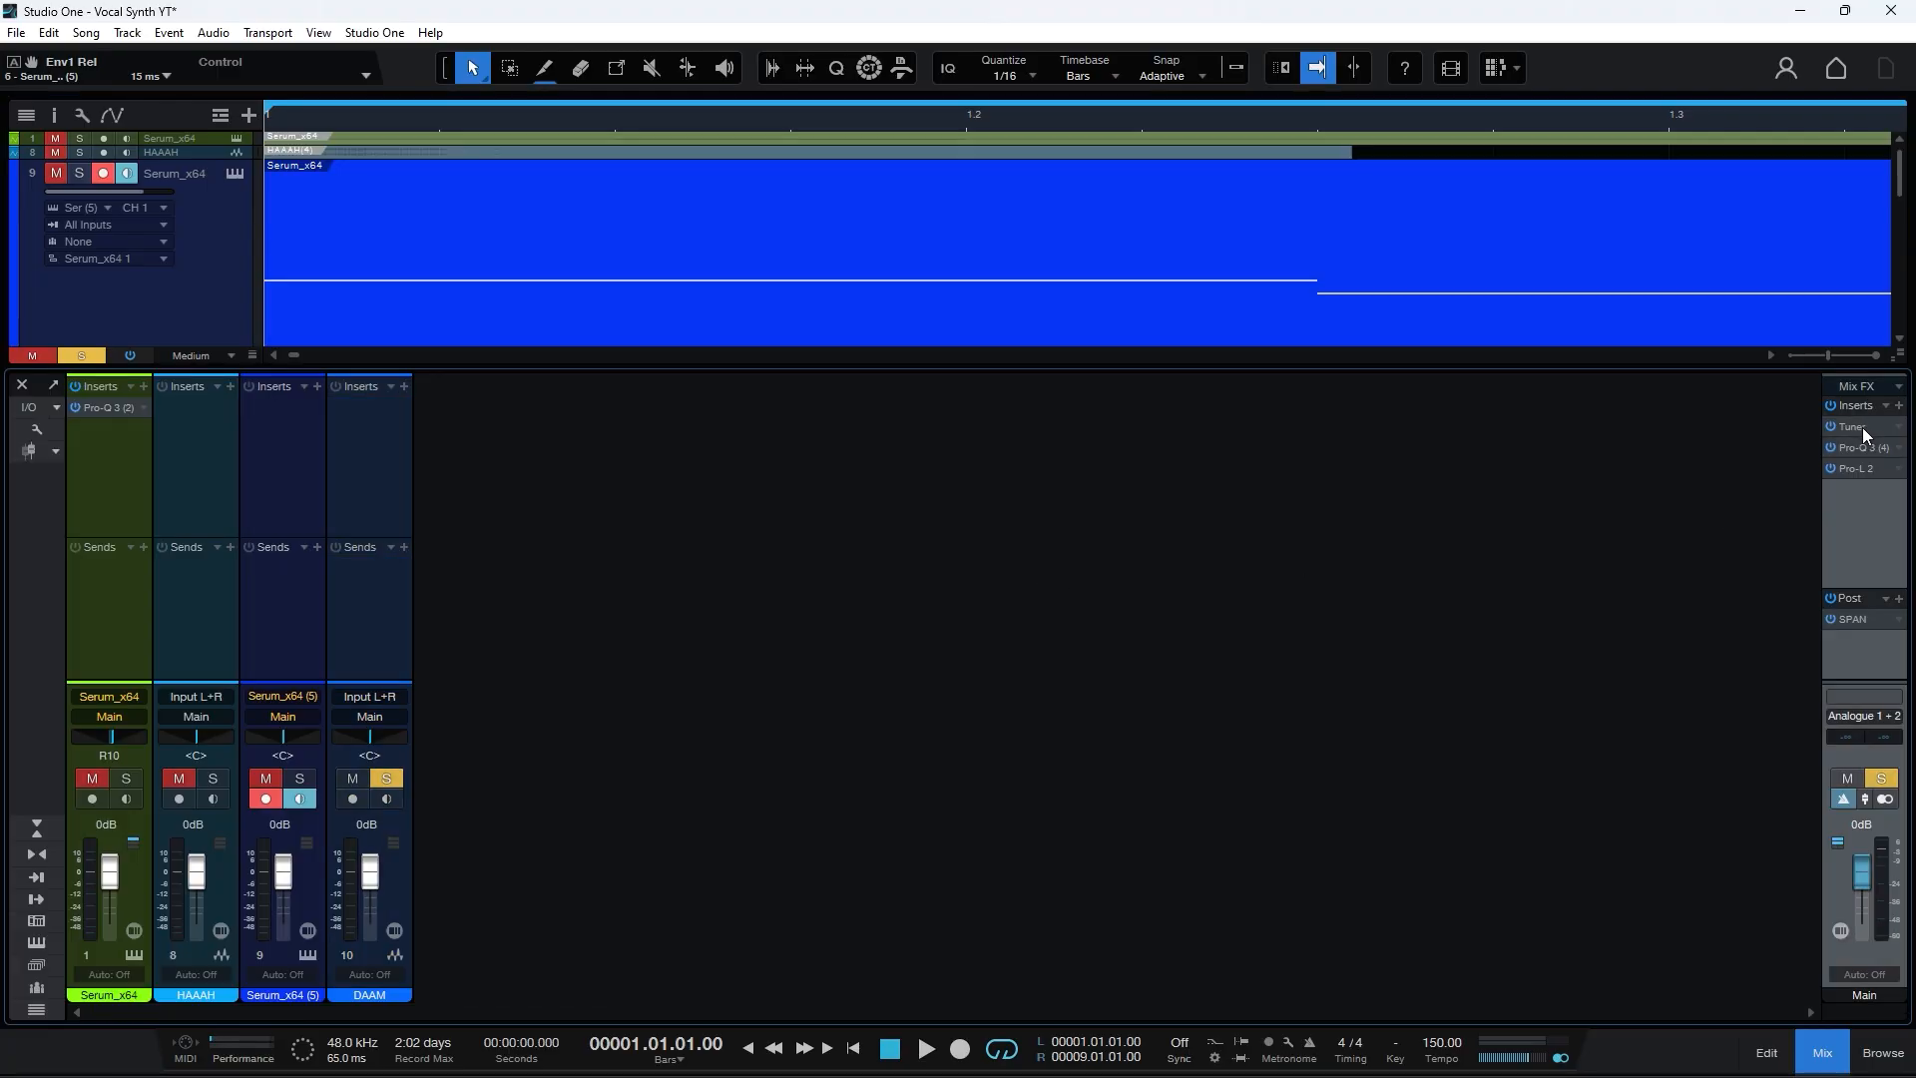
key("space")
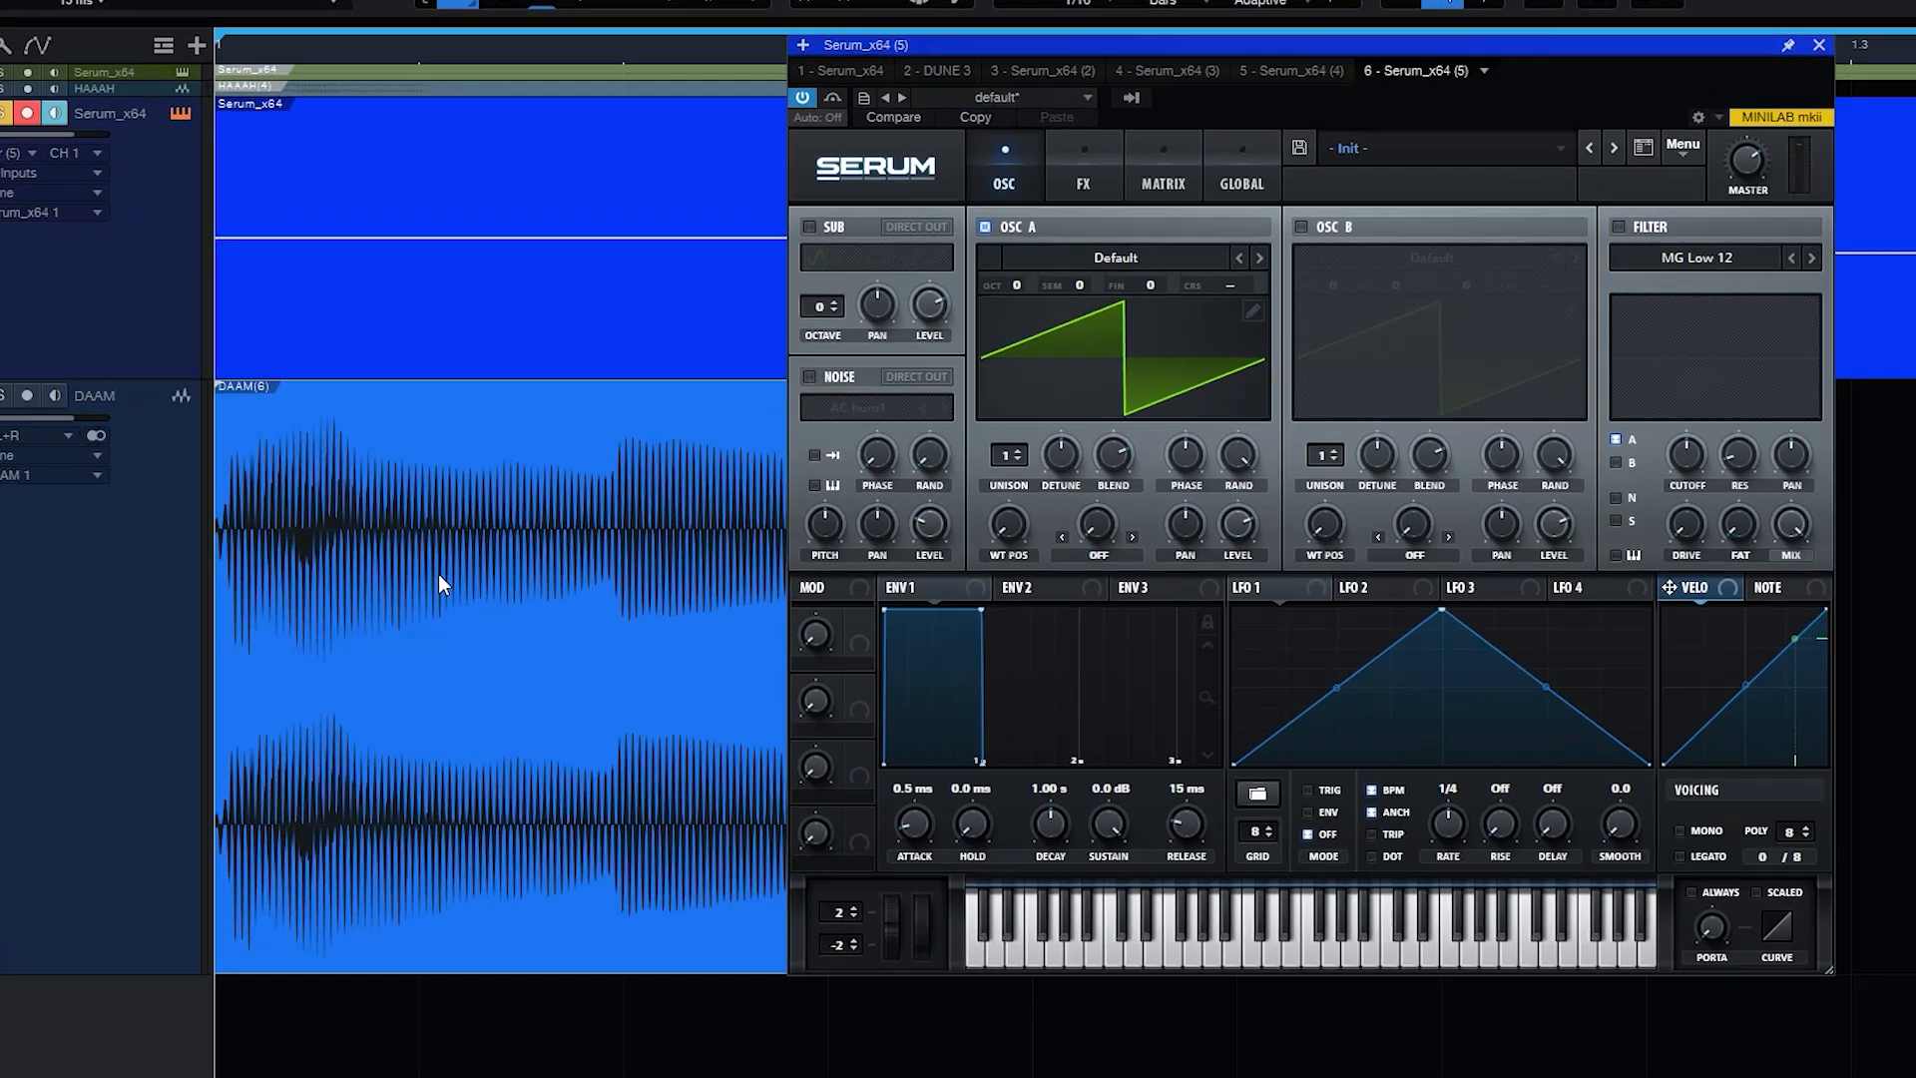
Step: Load the DAAM(6) clip into OSC A of the new Serum instance and split its wavetable at note D4 in the table editor
left_click_drag(459, 571, 1050, 403)
left_click_drag(1266, 365, 1267, 366)
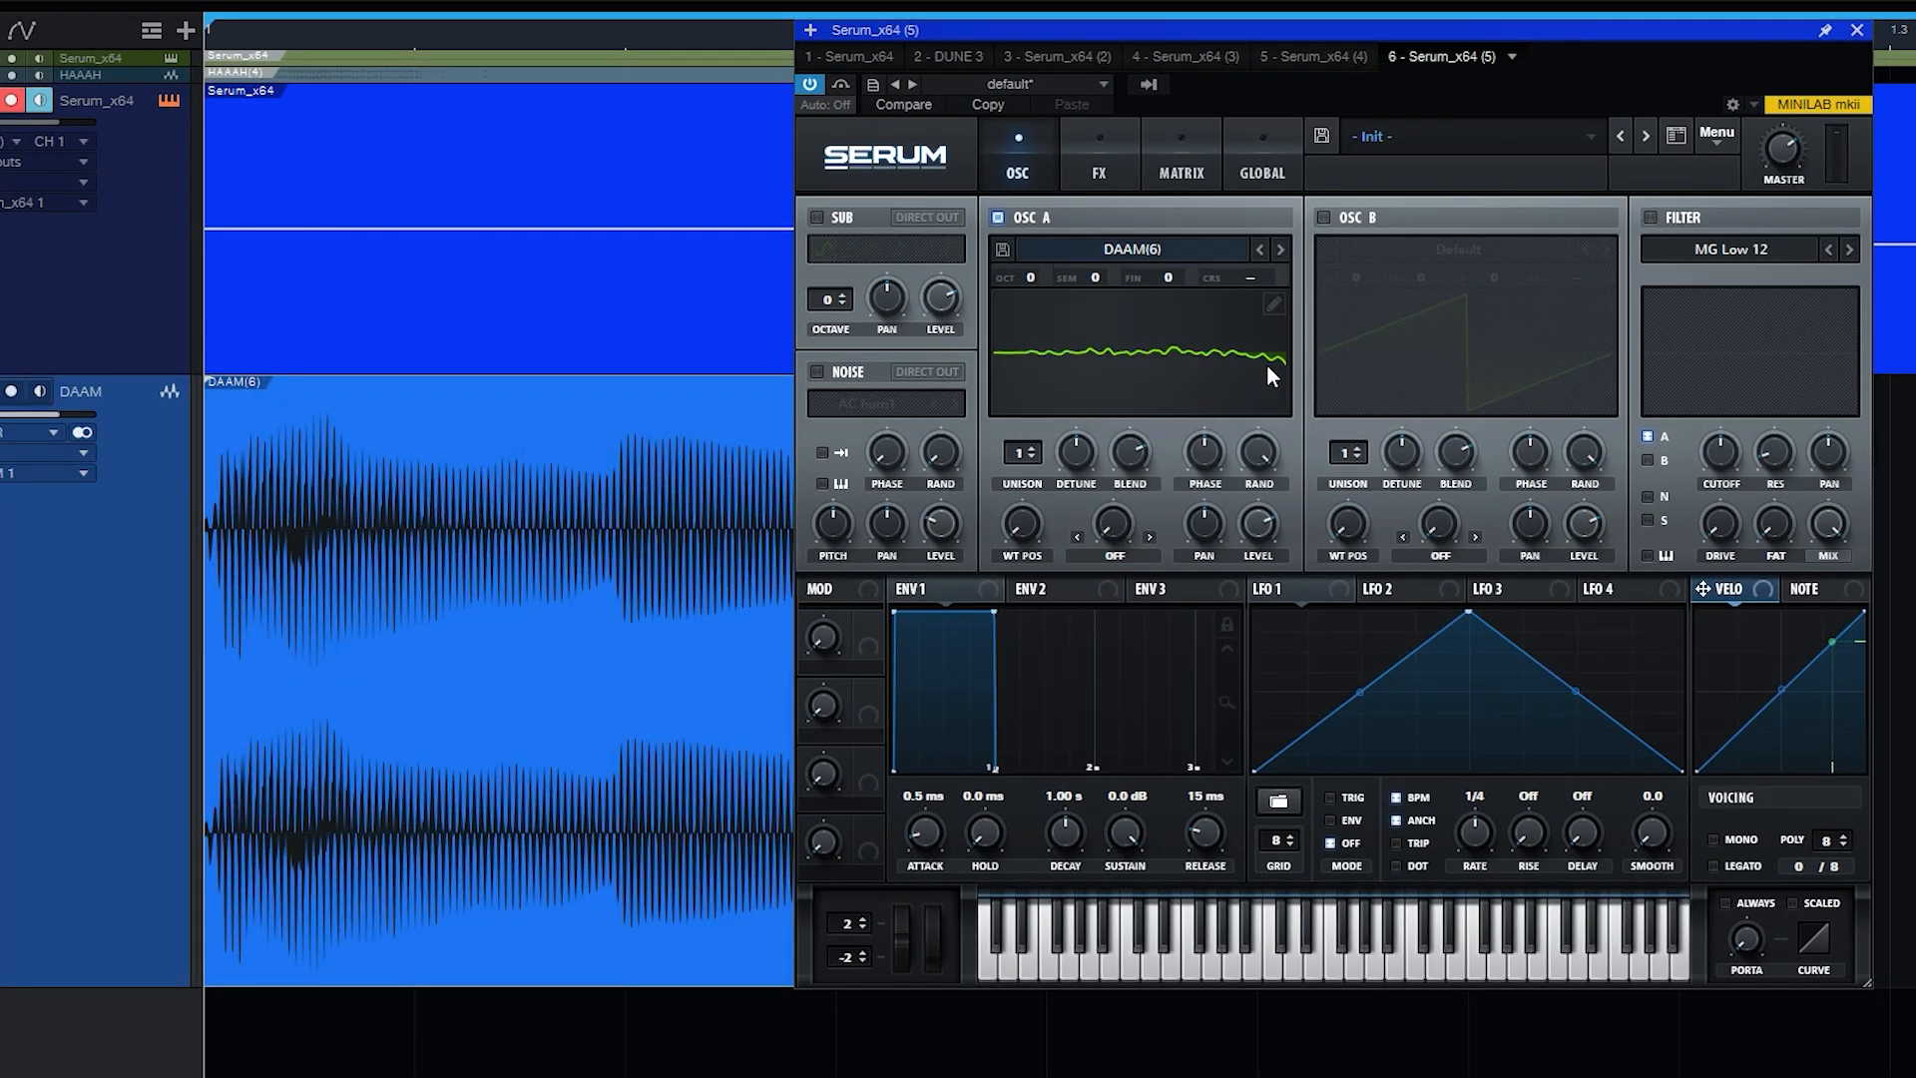
left_click(1274, 304)
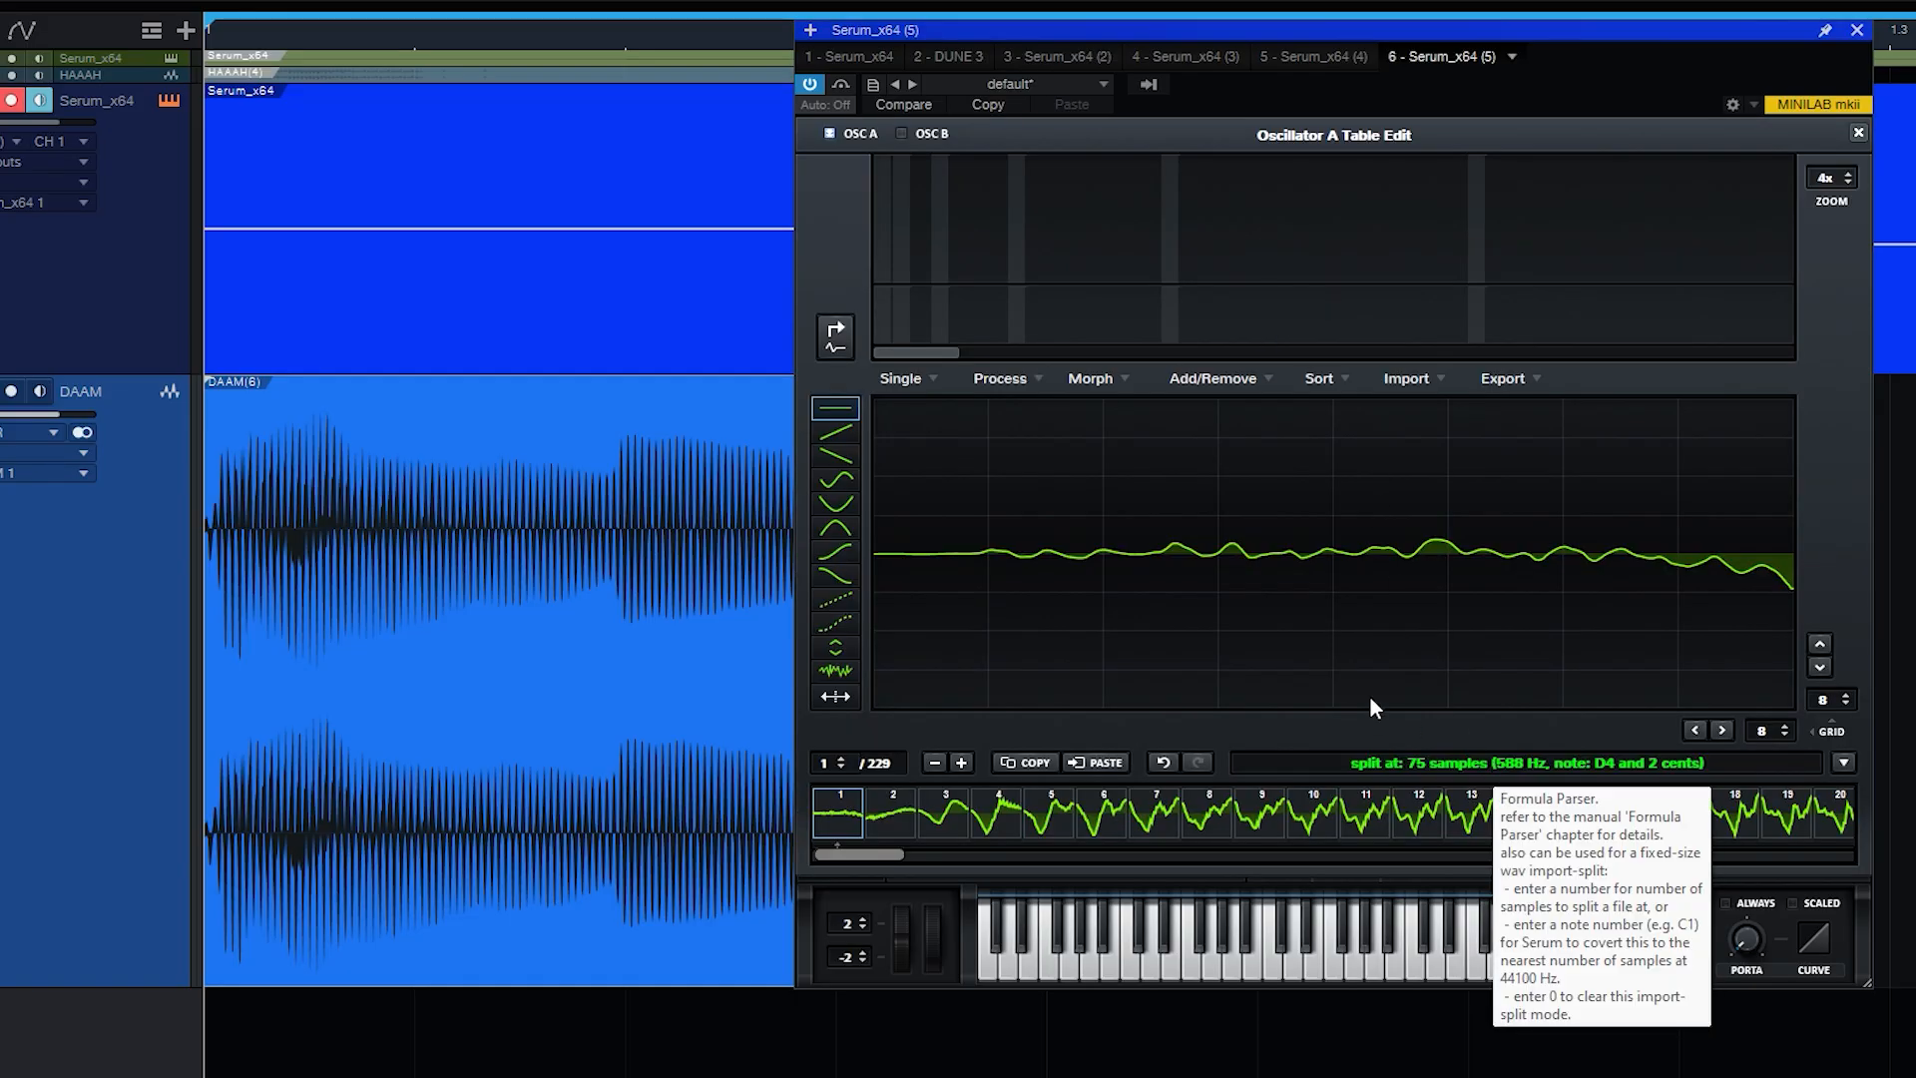
Step: Process OSC A's wavetable with Normalize each (gained separately) and Remove DC Offset
left_click(1028, 379)
left_click(1133, 411)
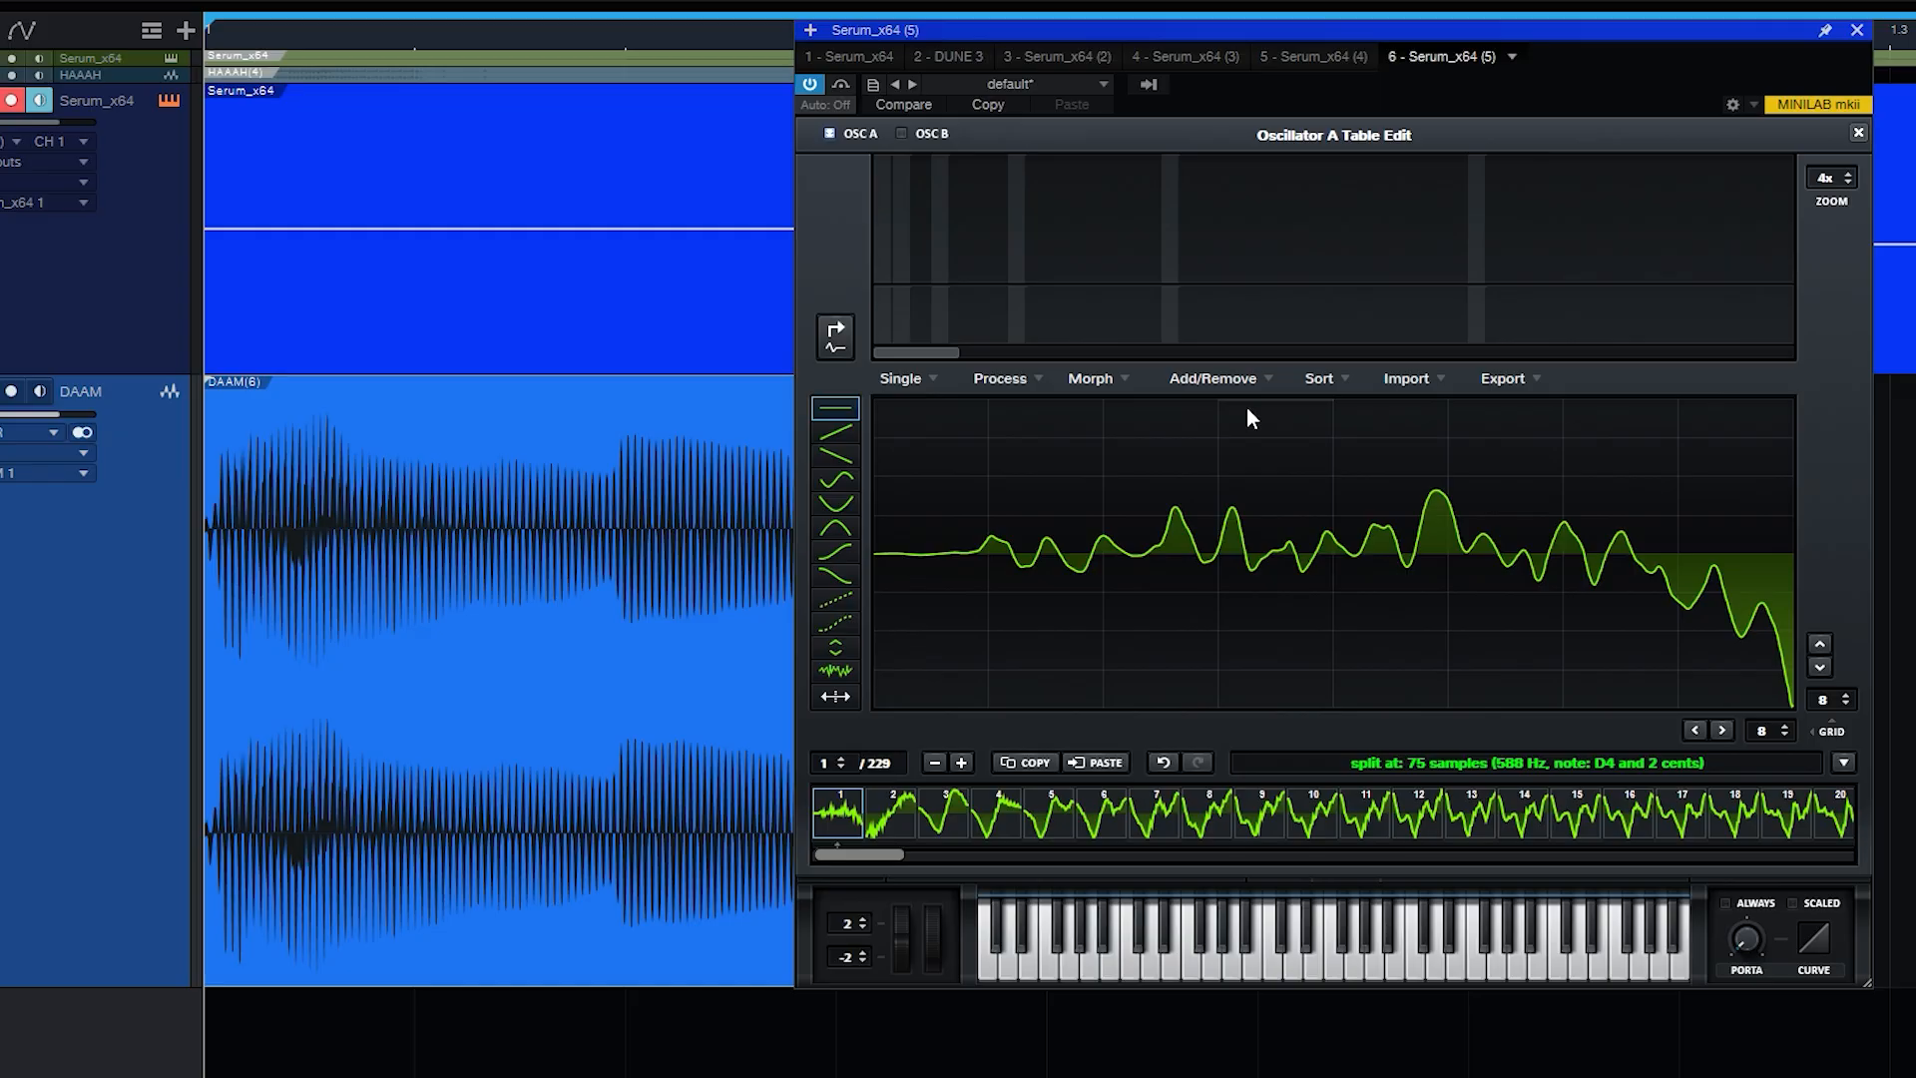
left_click(1000, 379)
left_click(1123, 461)
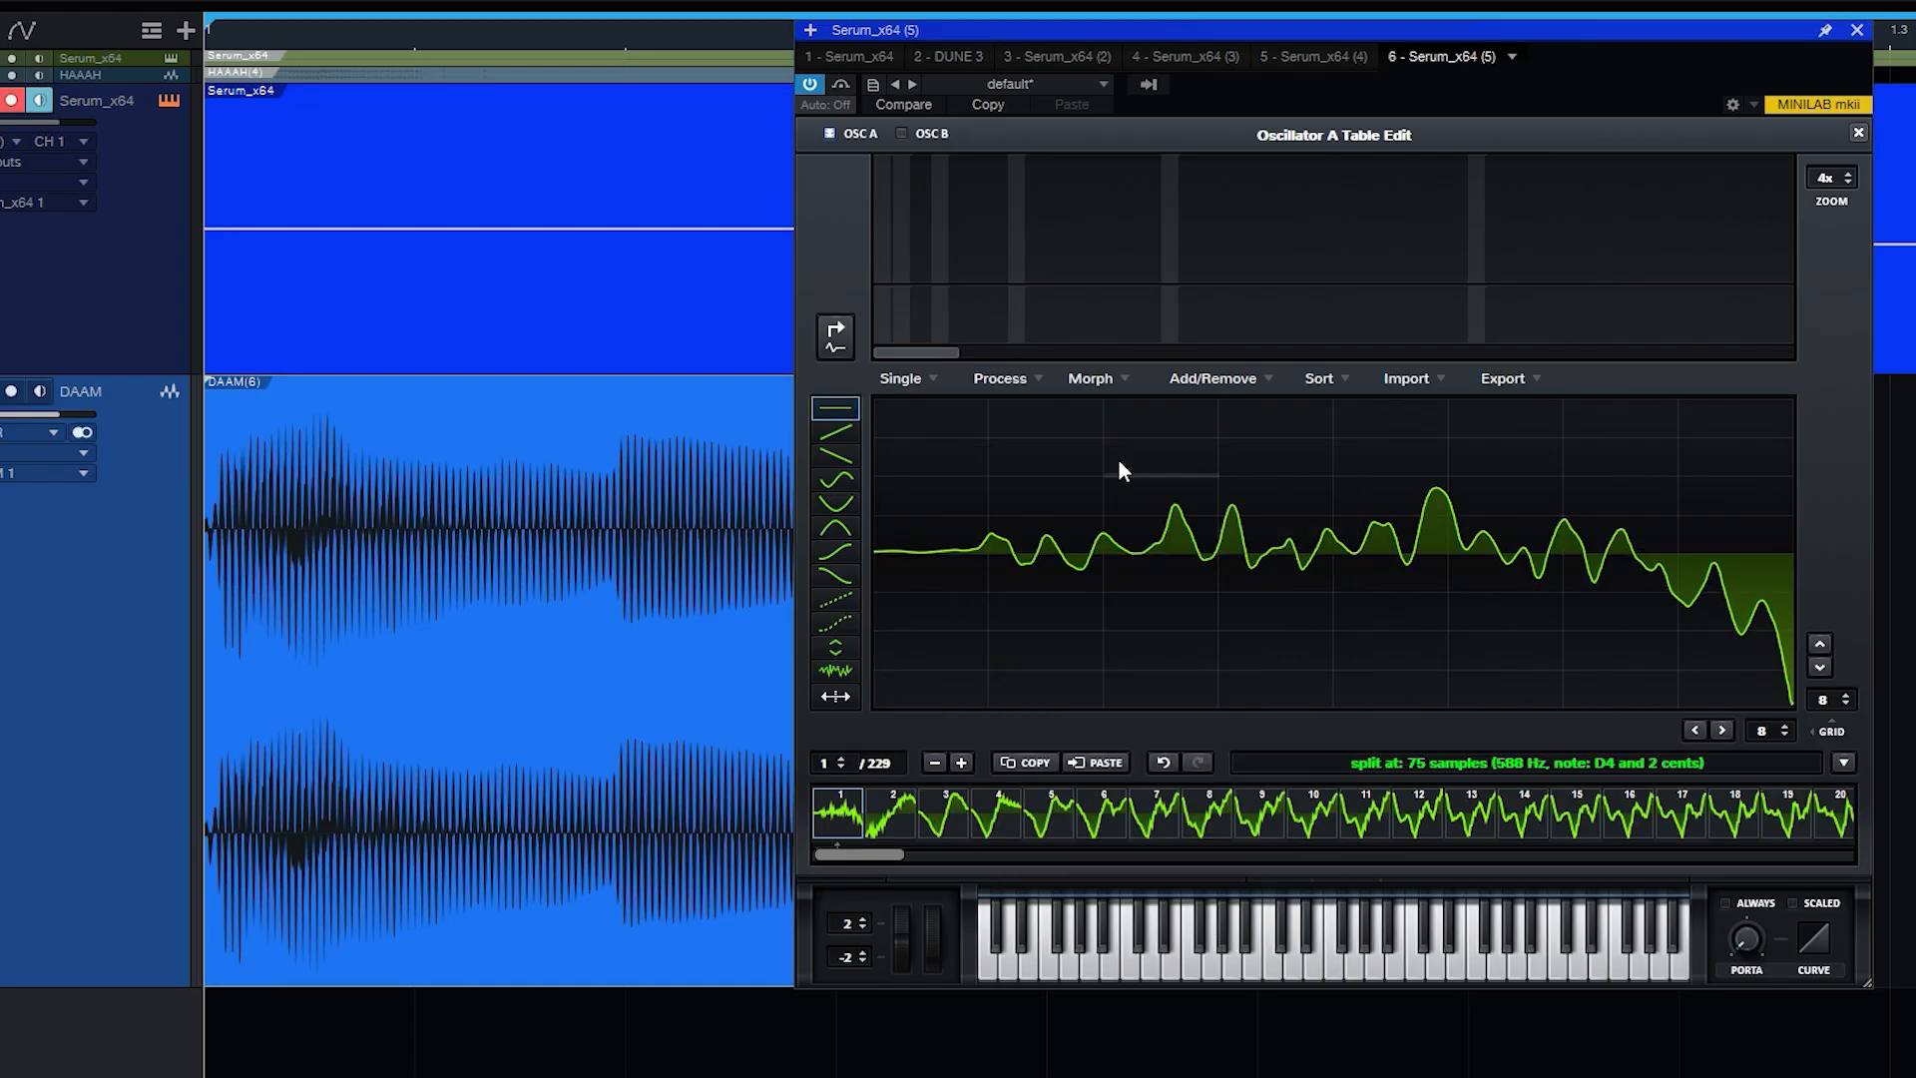
Step: Apply X-Fade Edges (grid size) to OSC A's wavetable and audition the sound while sweeping the wavetable position
left_click(1038, 384)
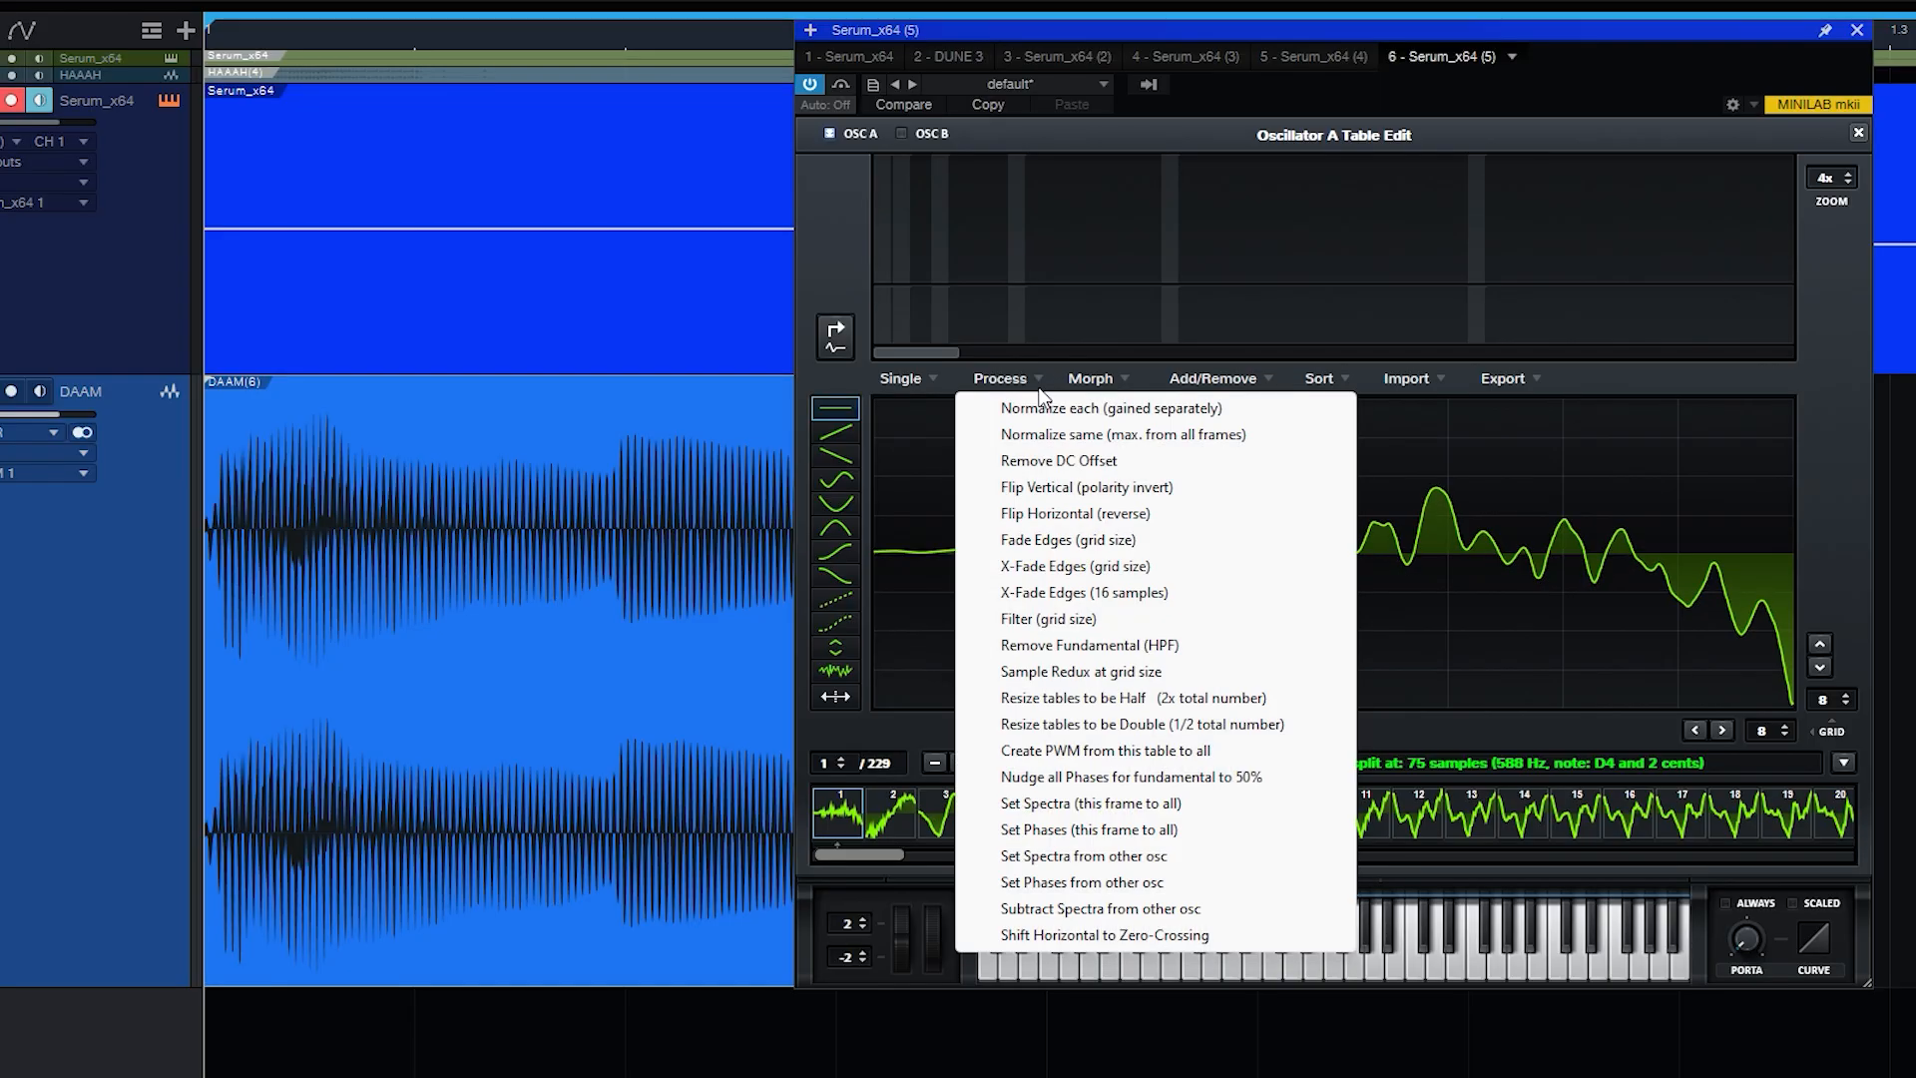
left_click(1143, 567)
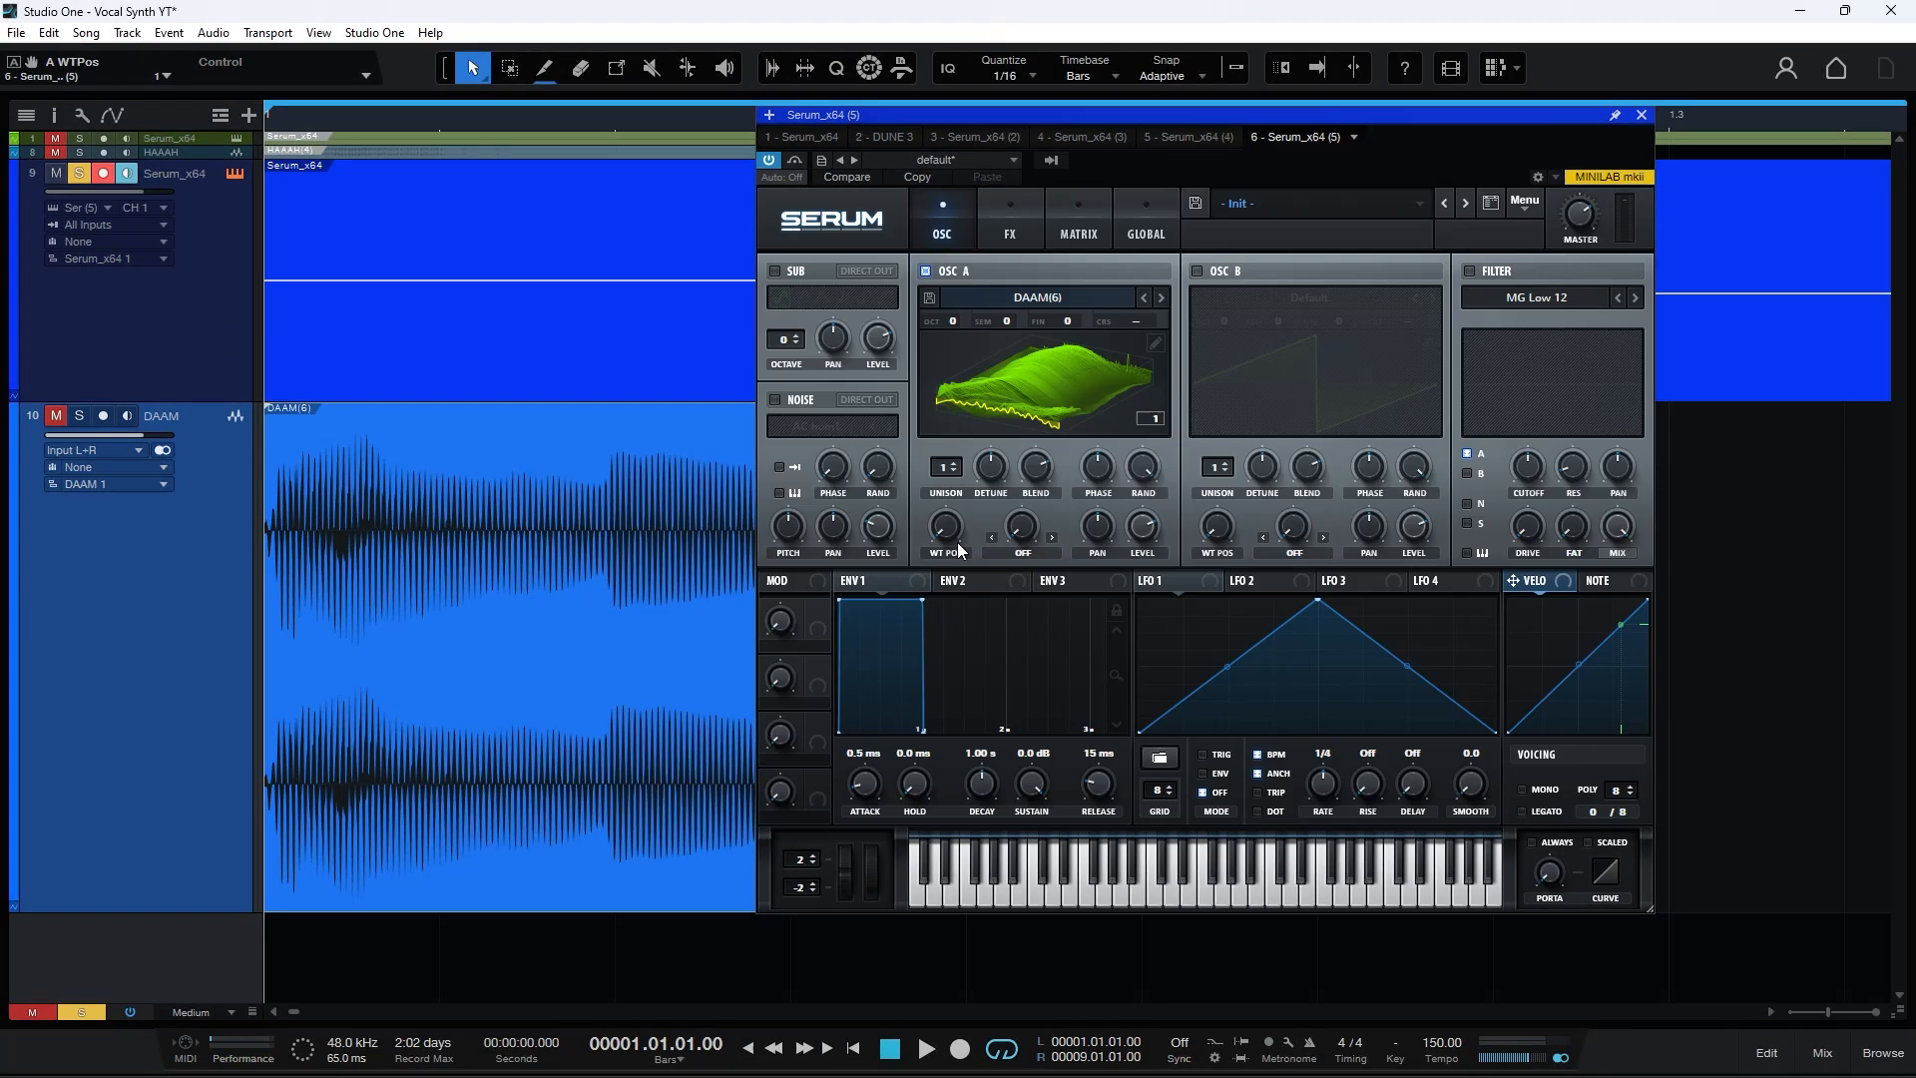
key("space")
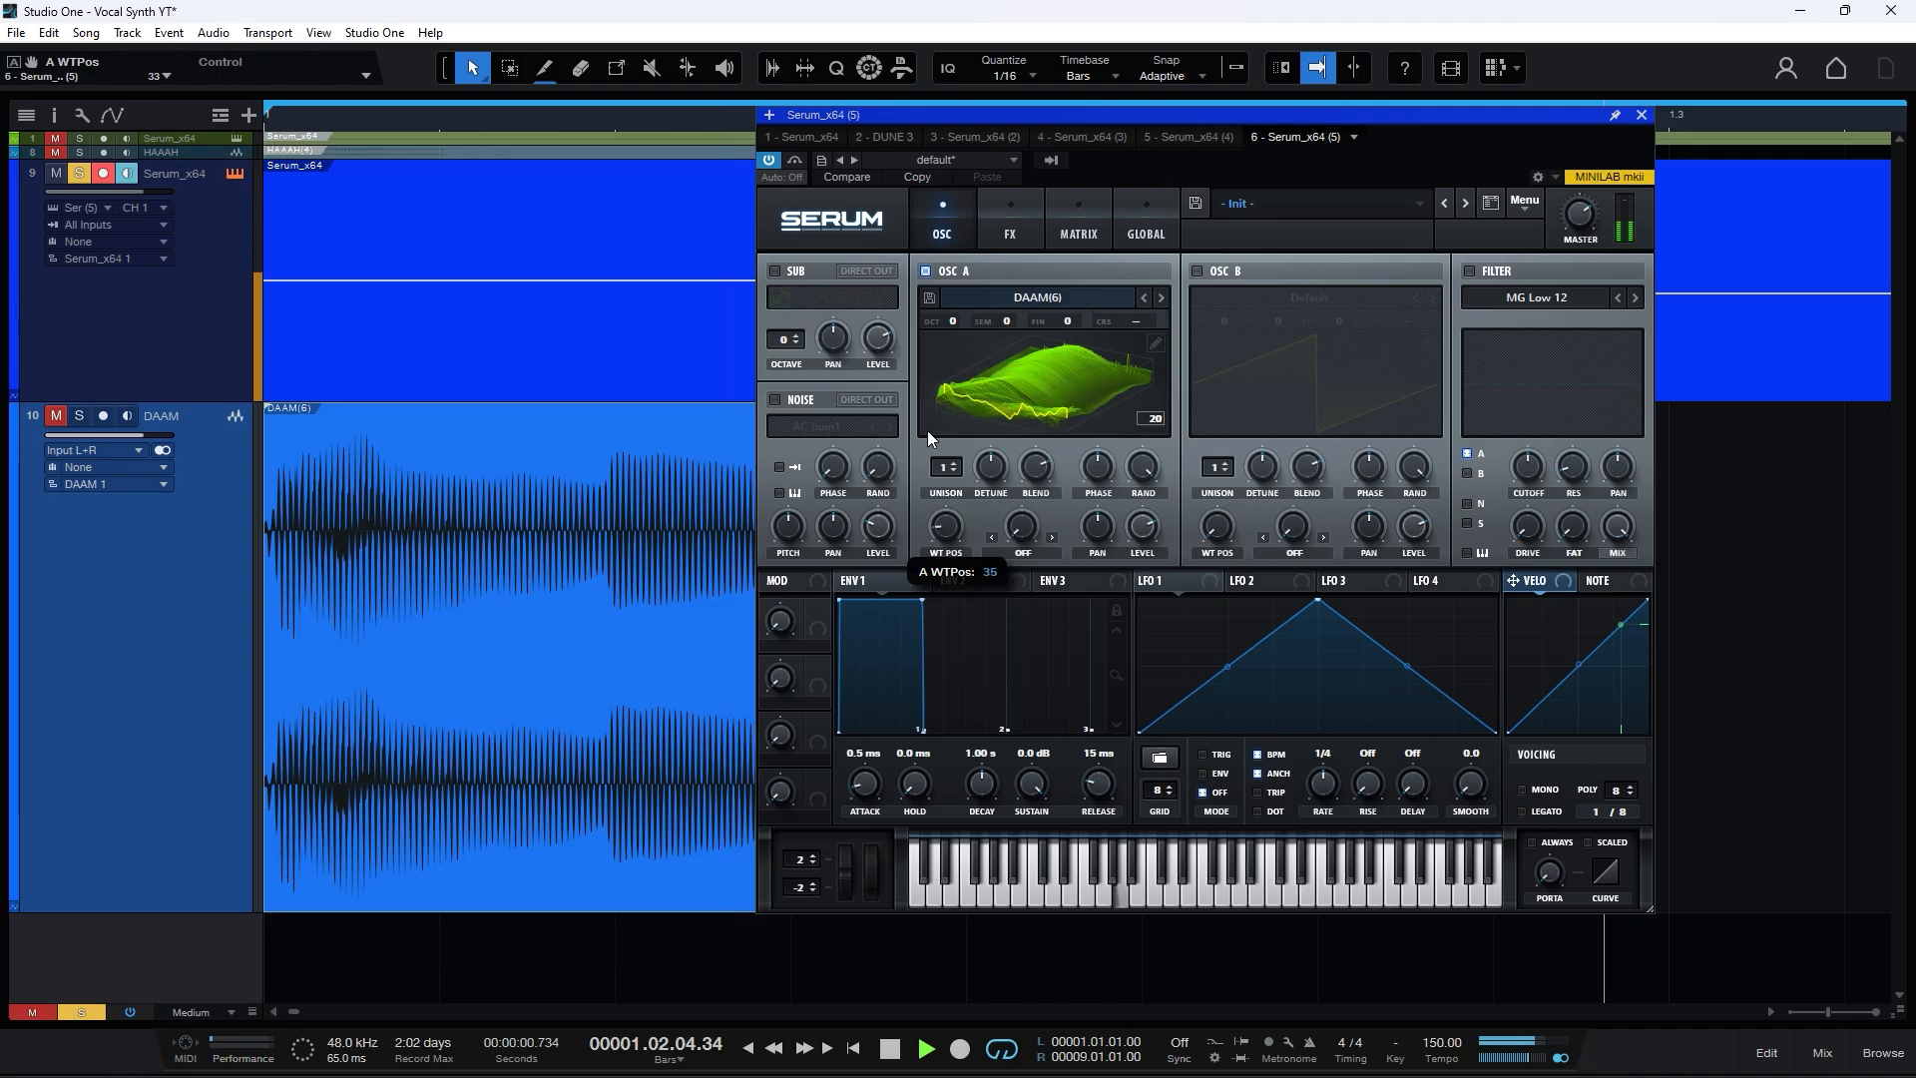
key("space")
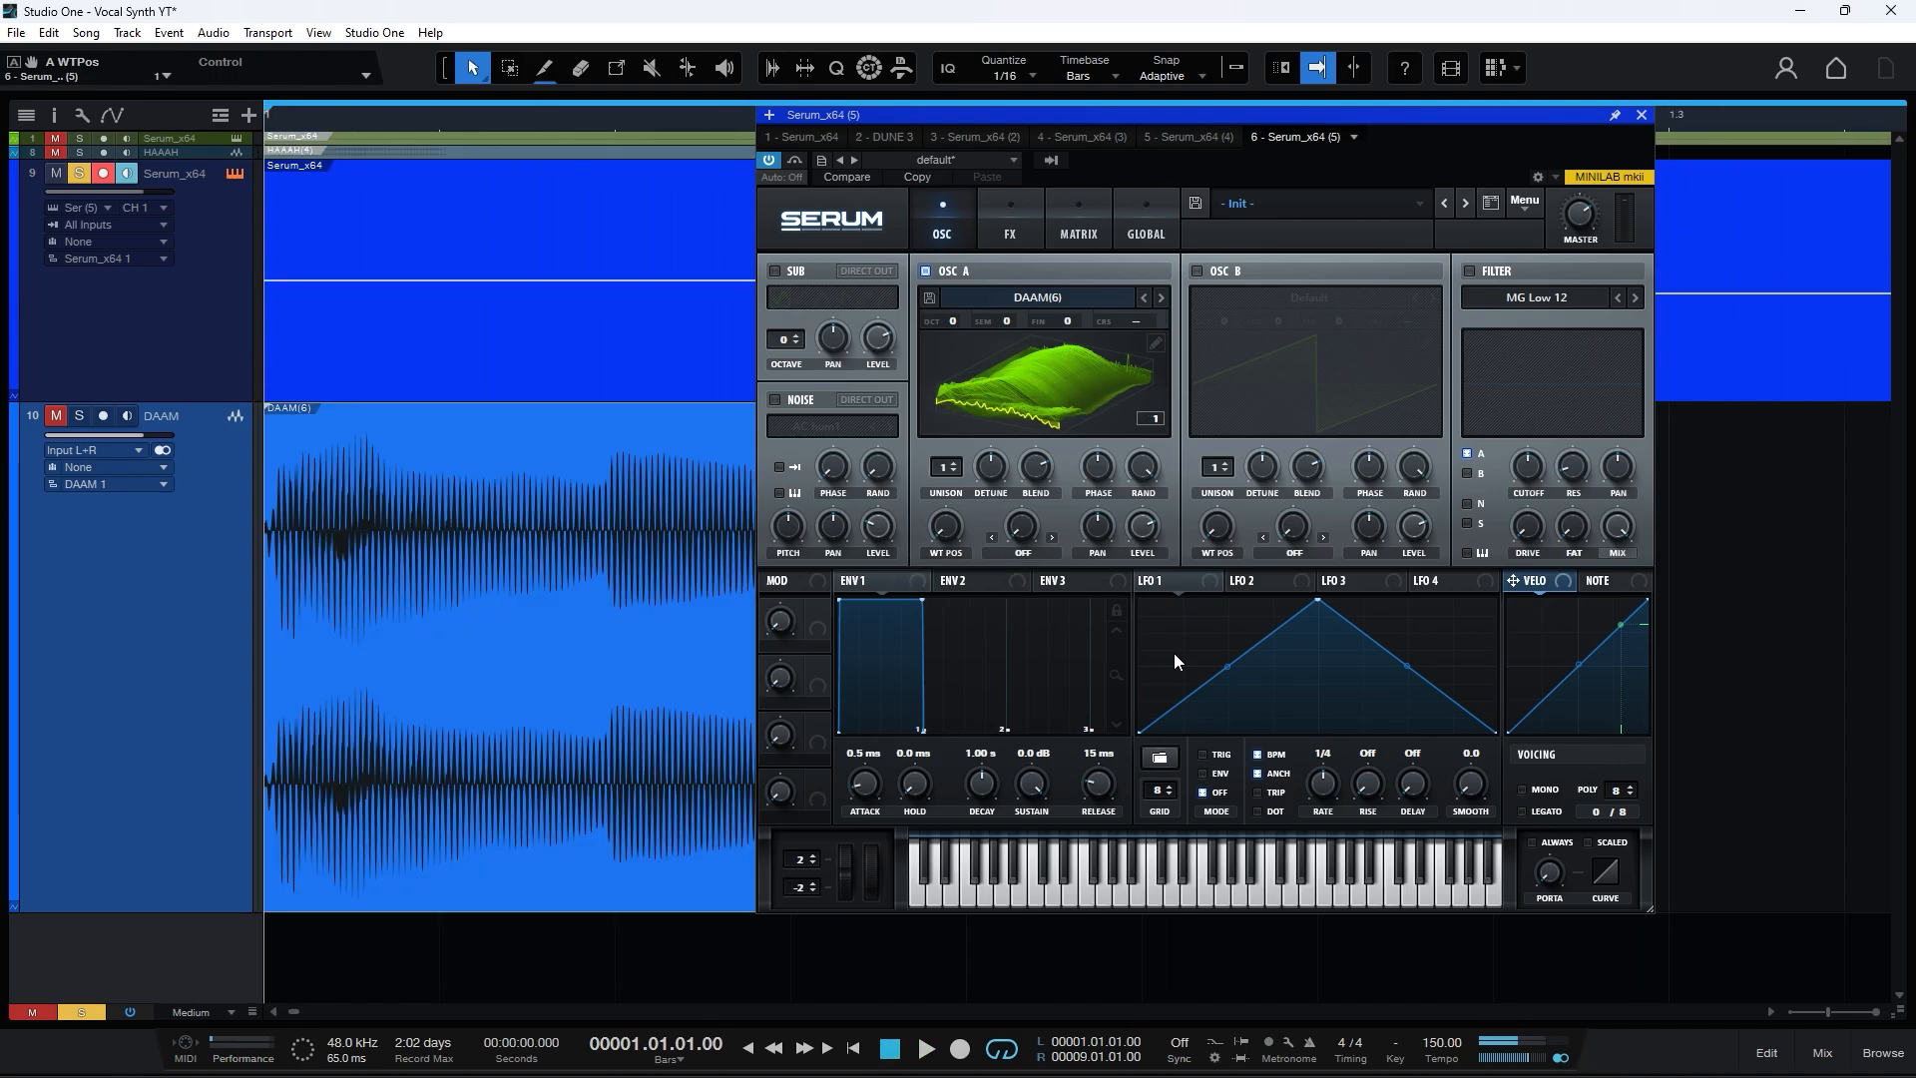
Step: Map LFO 1 to OSC A's wavetable position and run it free of BPM sync and anchoring at 0.7 Hz
left_click(1183, 583)
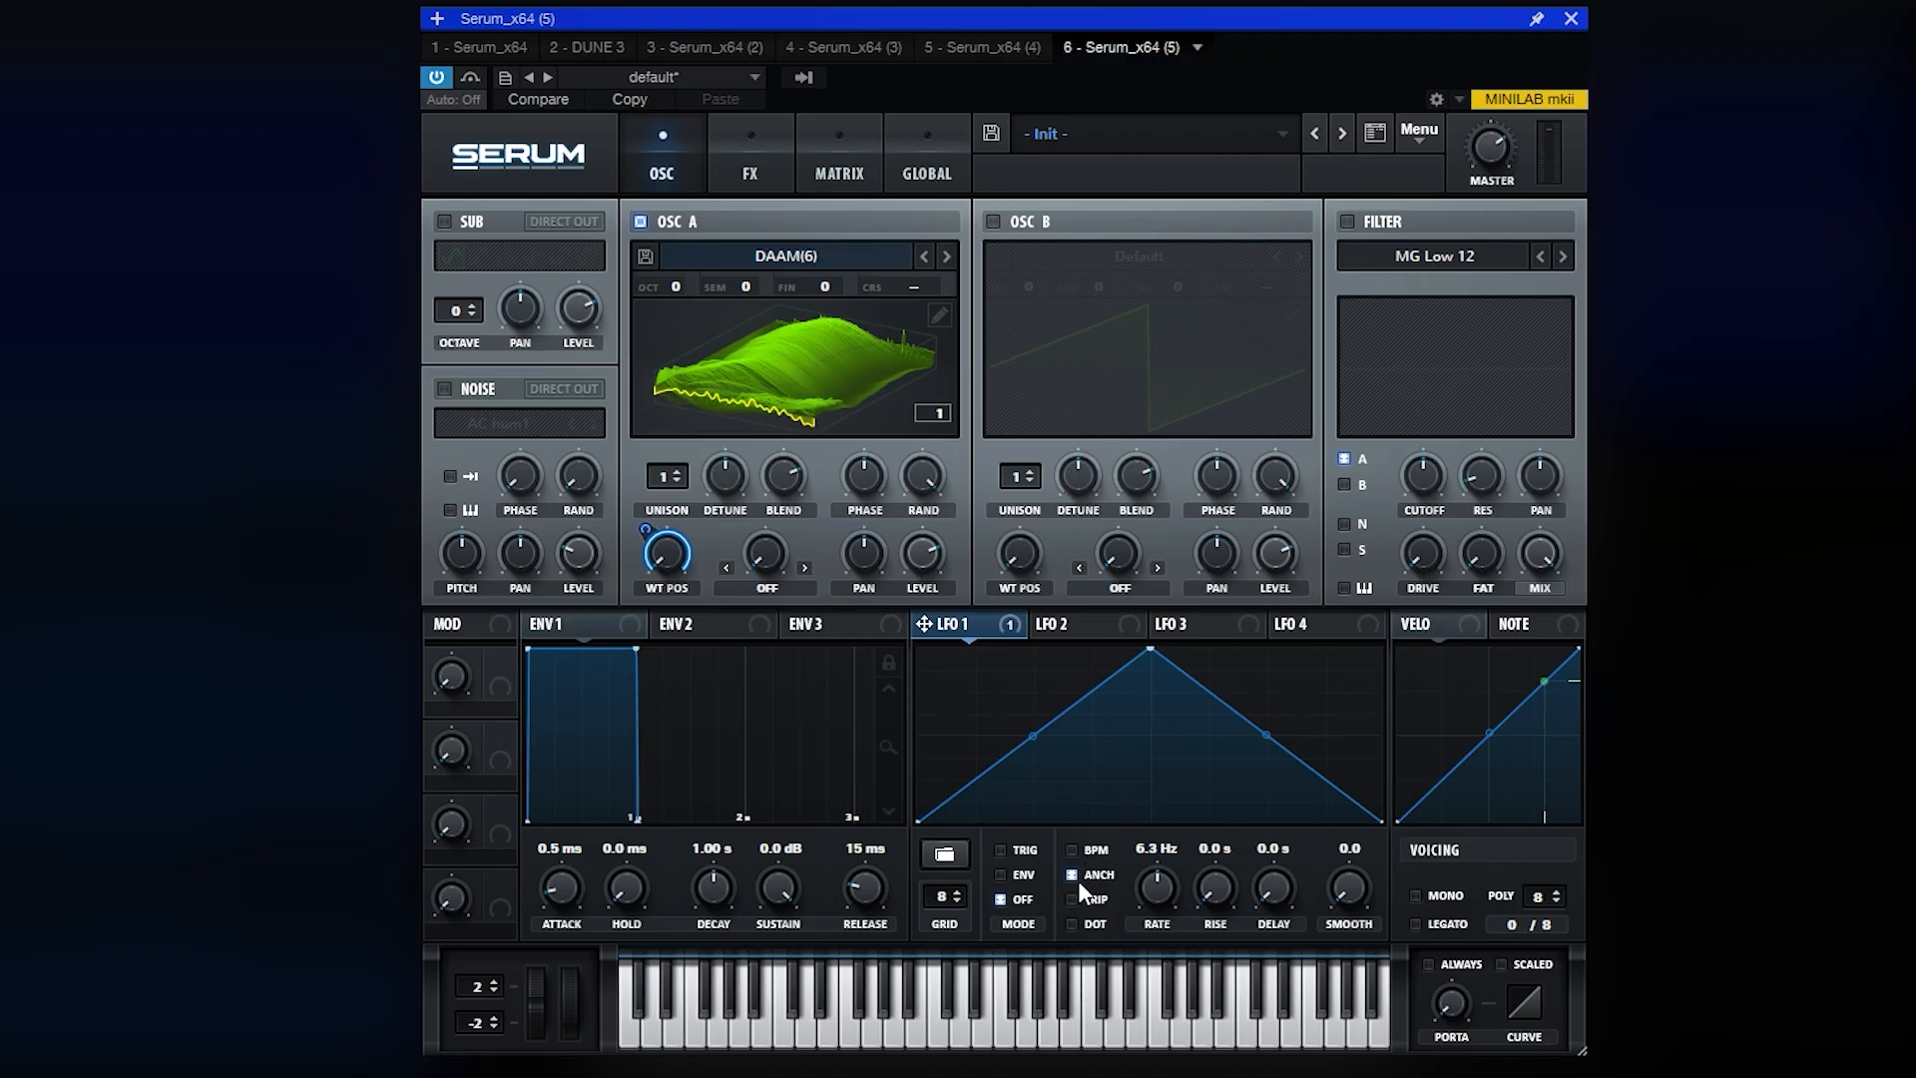
scroll(1159, 910, "down", 2)
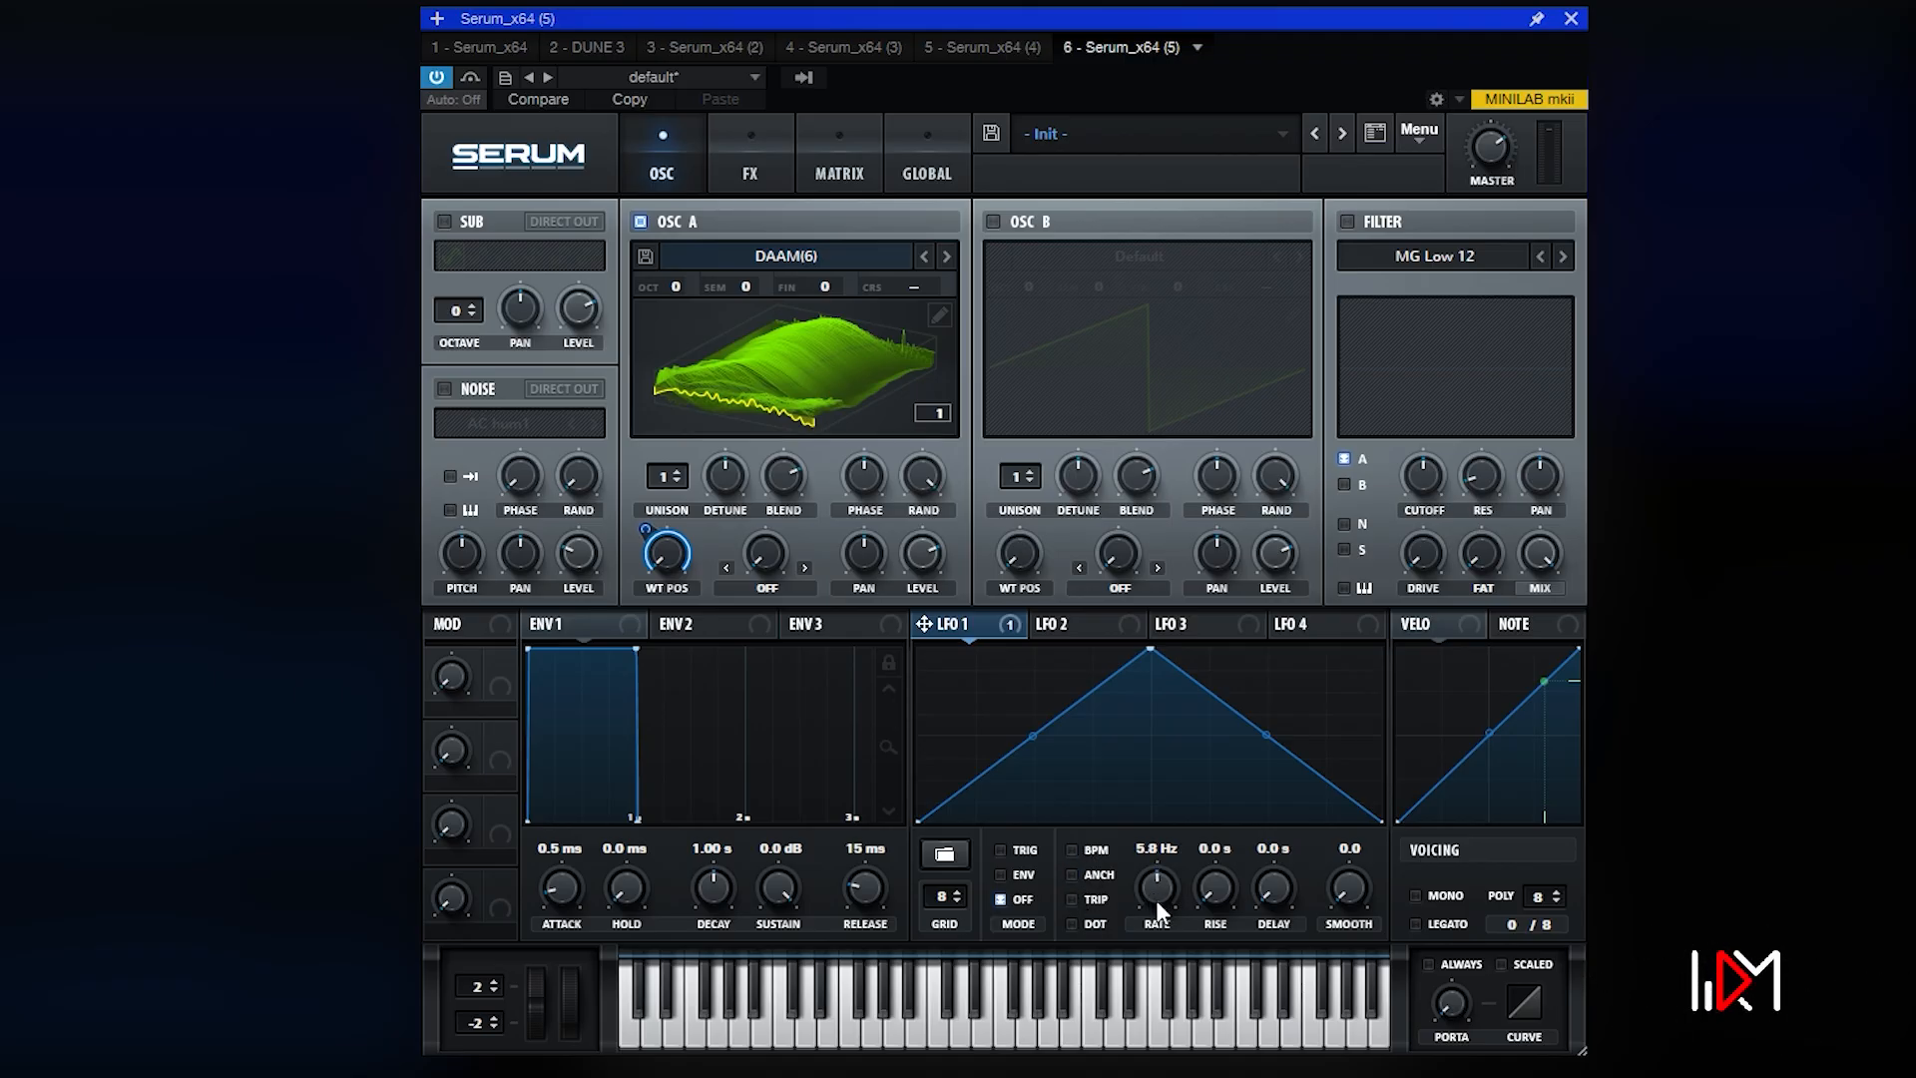
scroll(1159, 936, "down", 5)
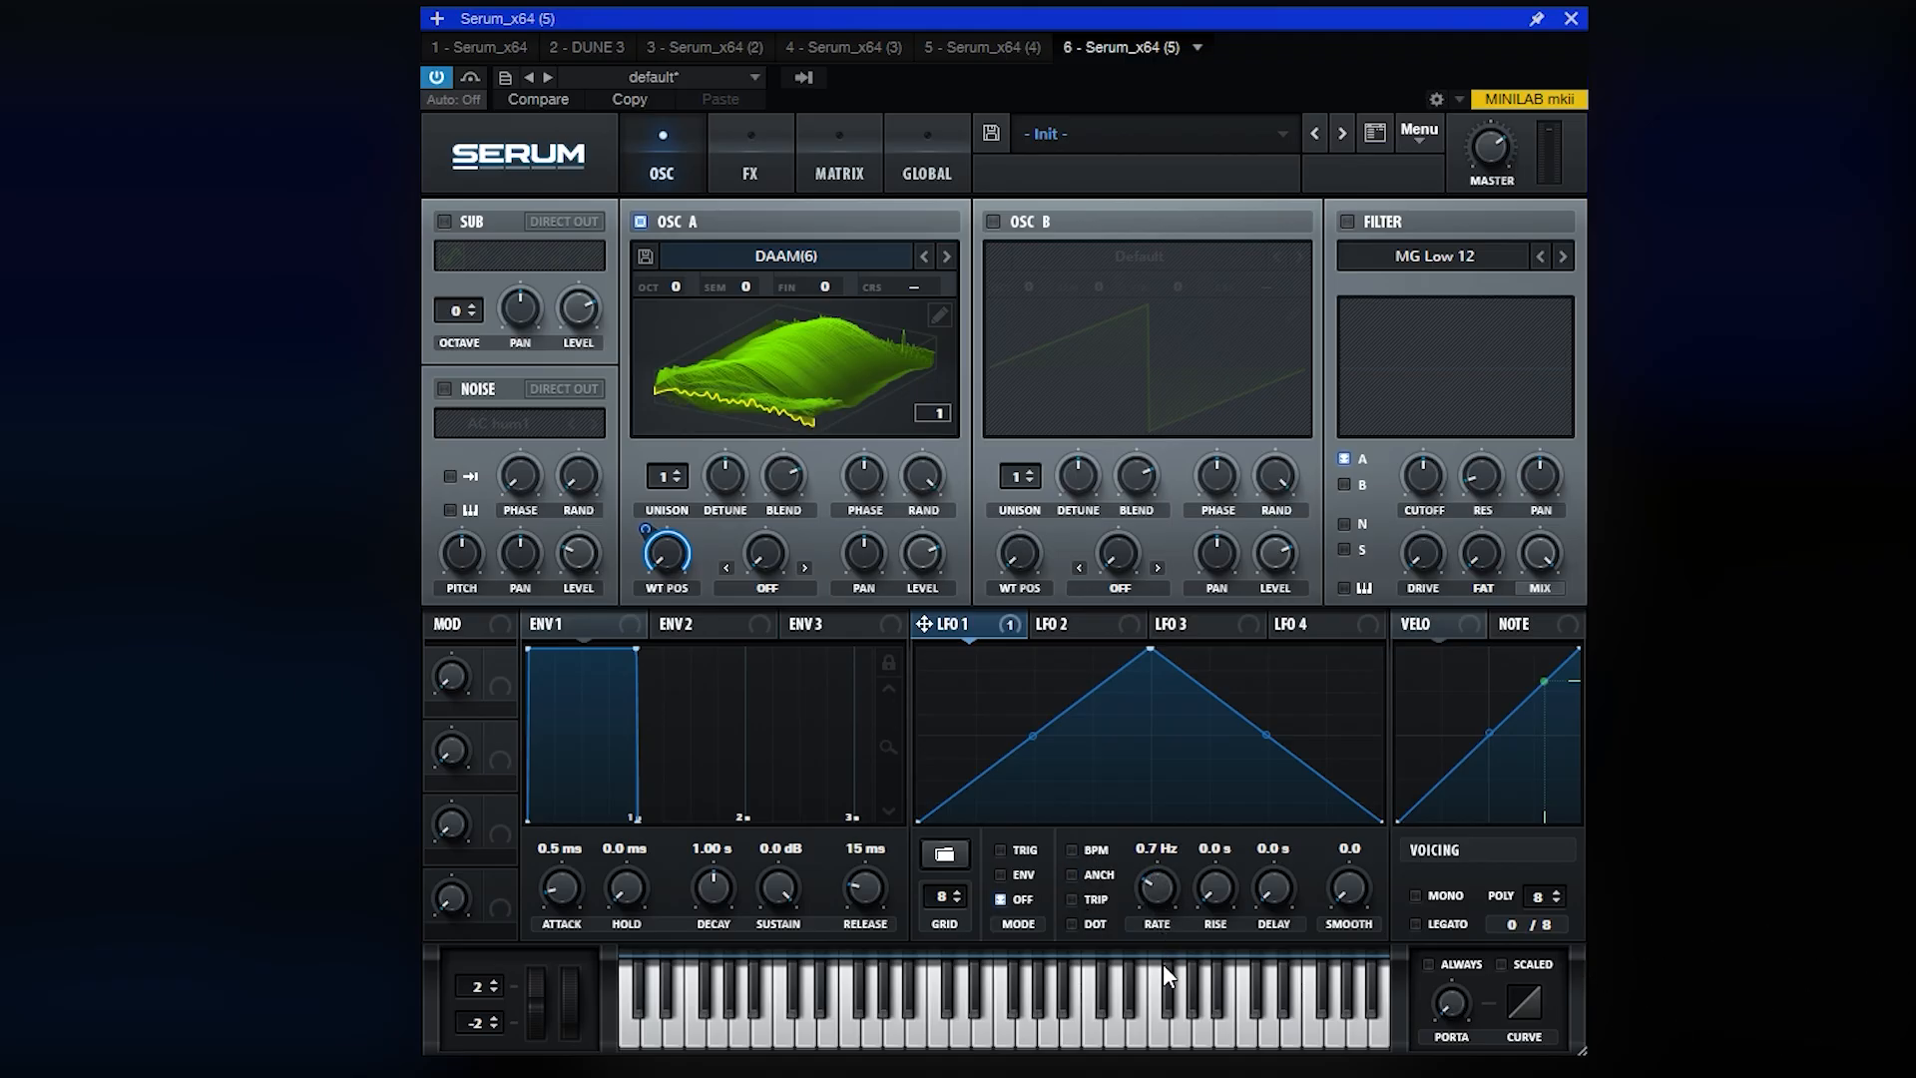
Step: Set LFO 1 to Trig mode with a rate of 0.8 Hz
left_click_drag(1163, 965, 1162, 957)
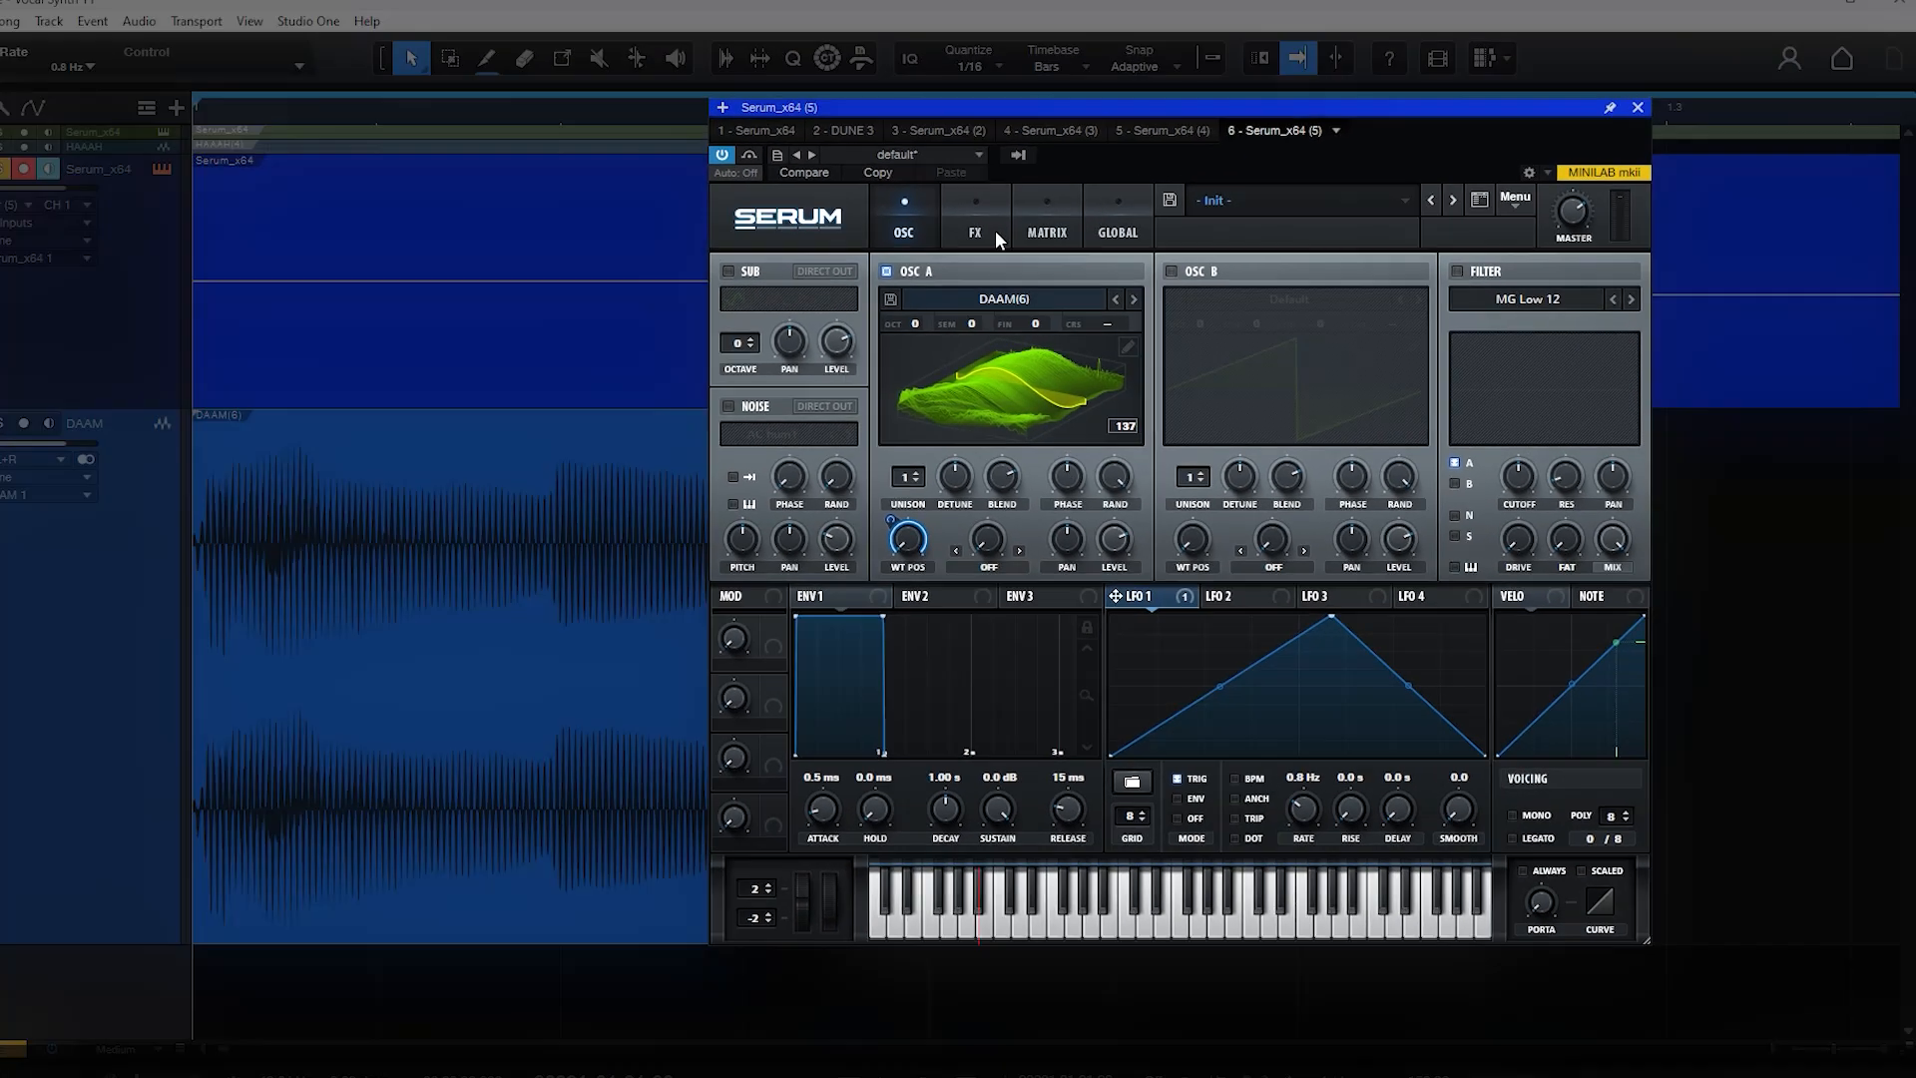
Step: Add a Delay effect with its filter set to frequency 796 and width 2.9, and enable the Reverb effect
left_click(760, 169)
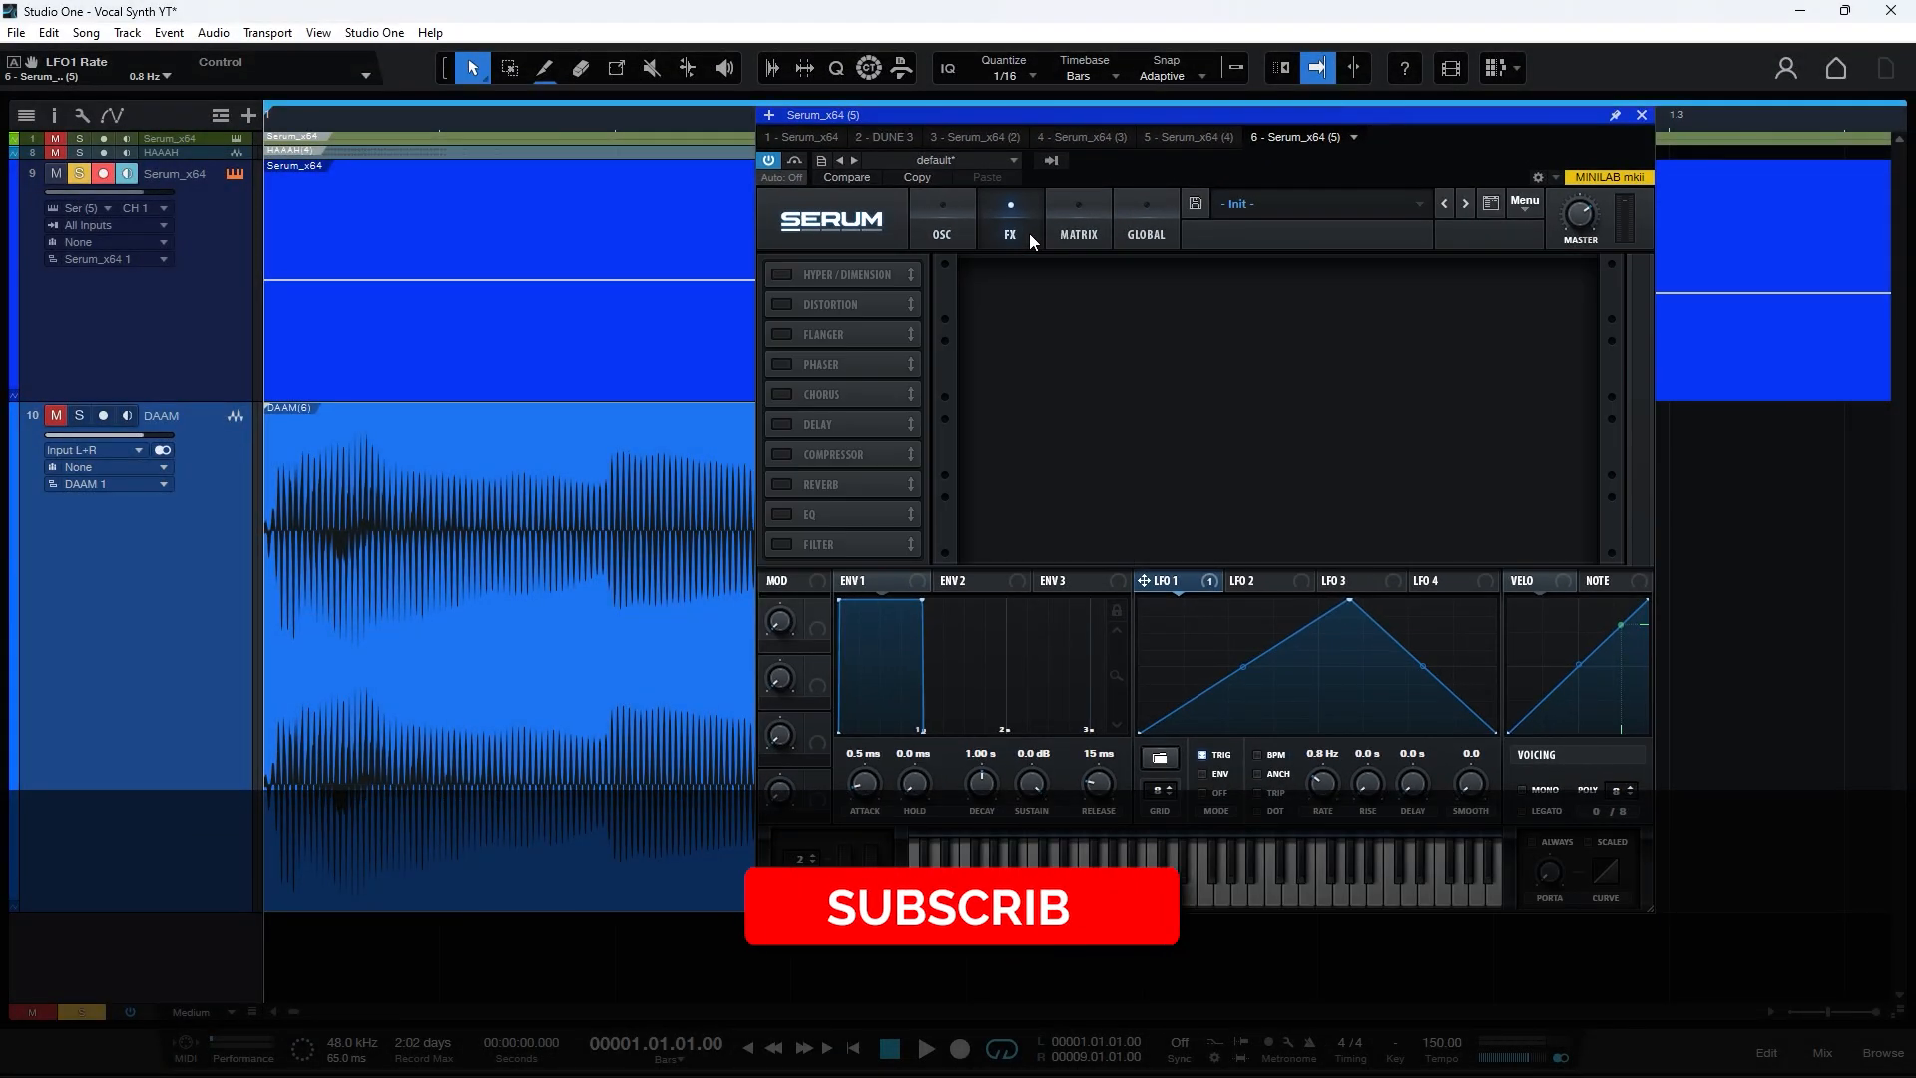
left_click(814, 427)
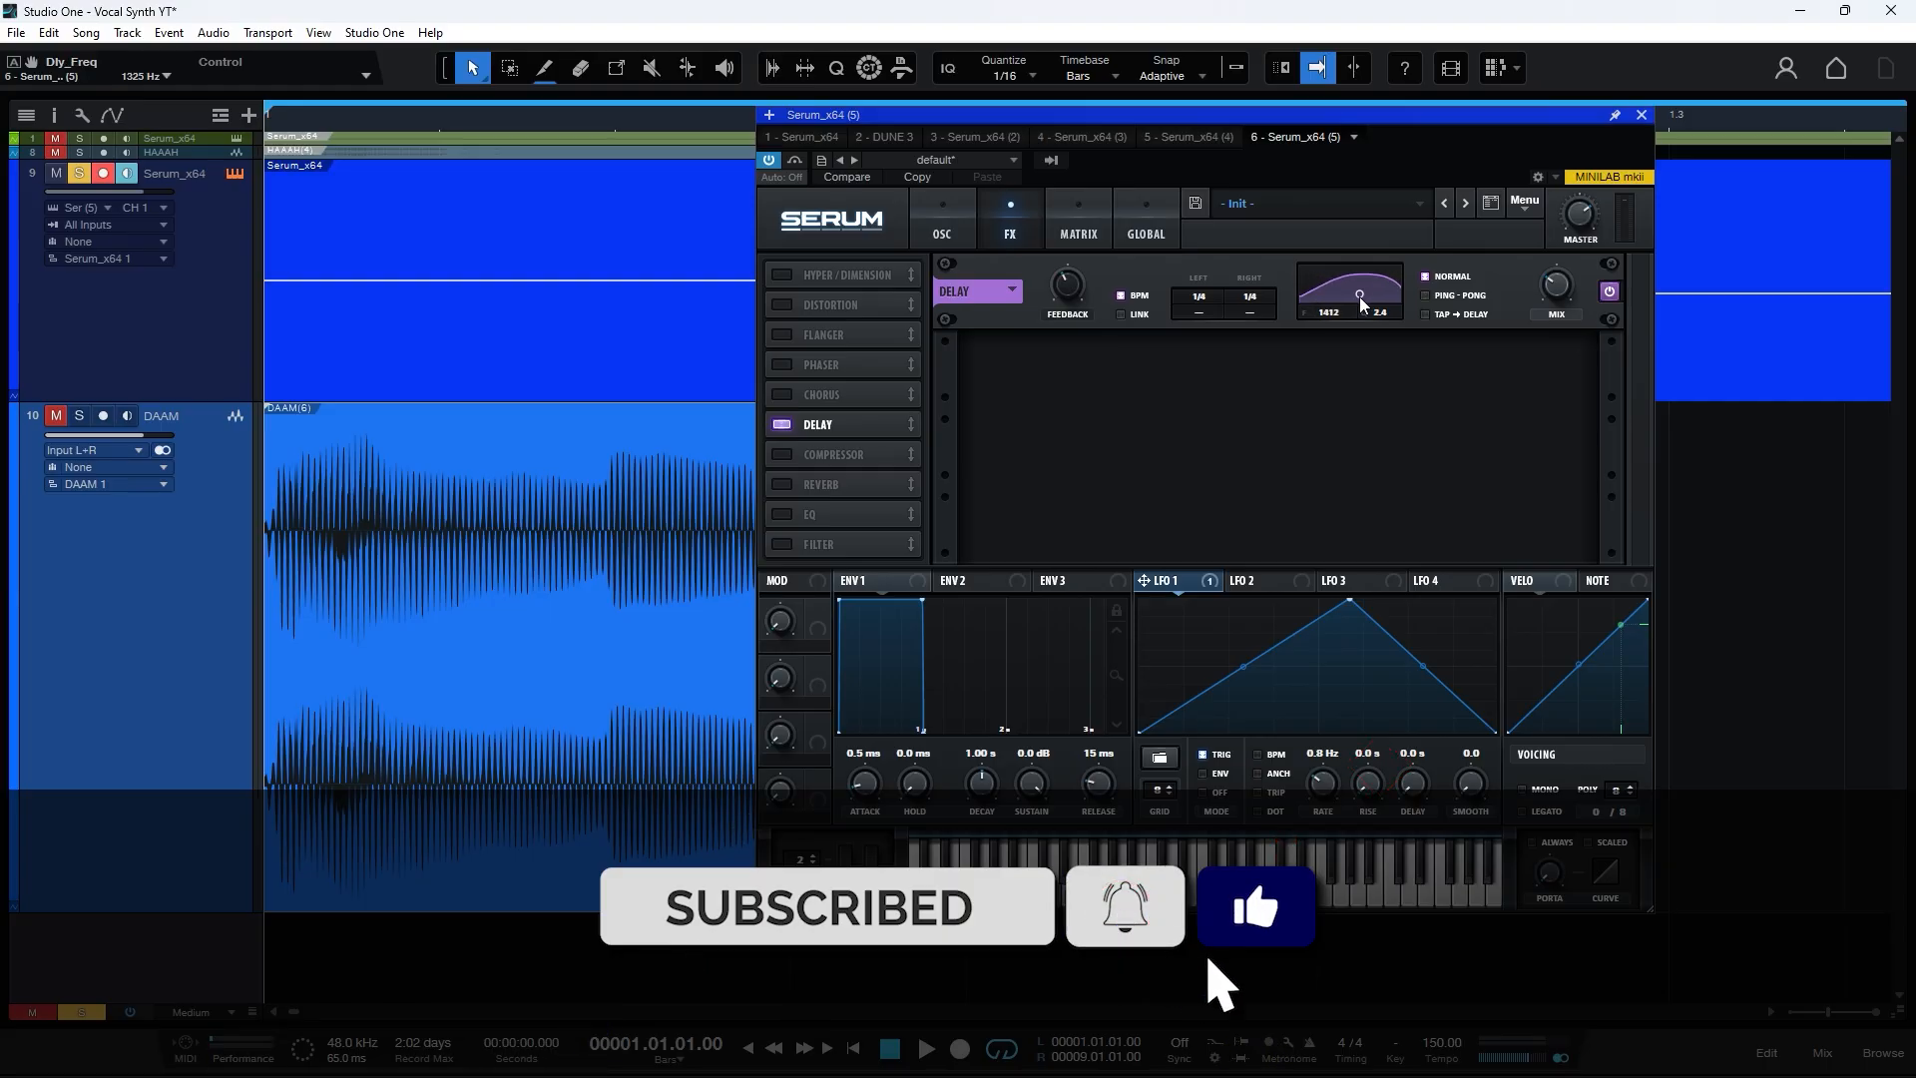
left_click_drag(1362, 303, 1351, 296)
left_click(785, 486)
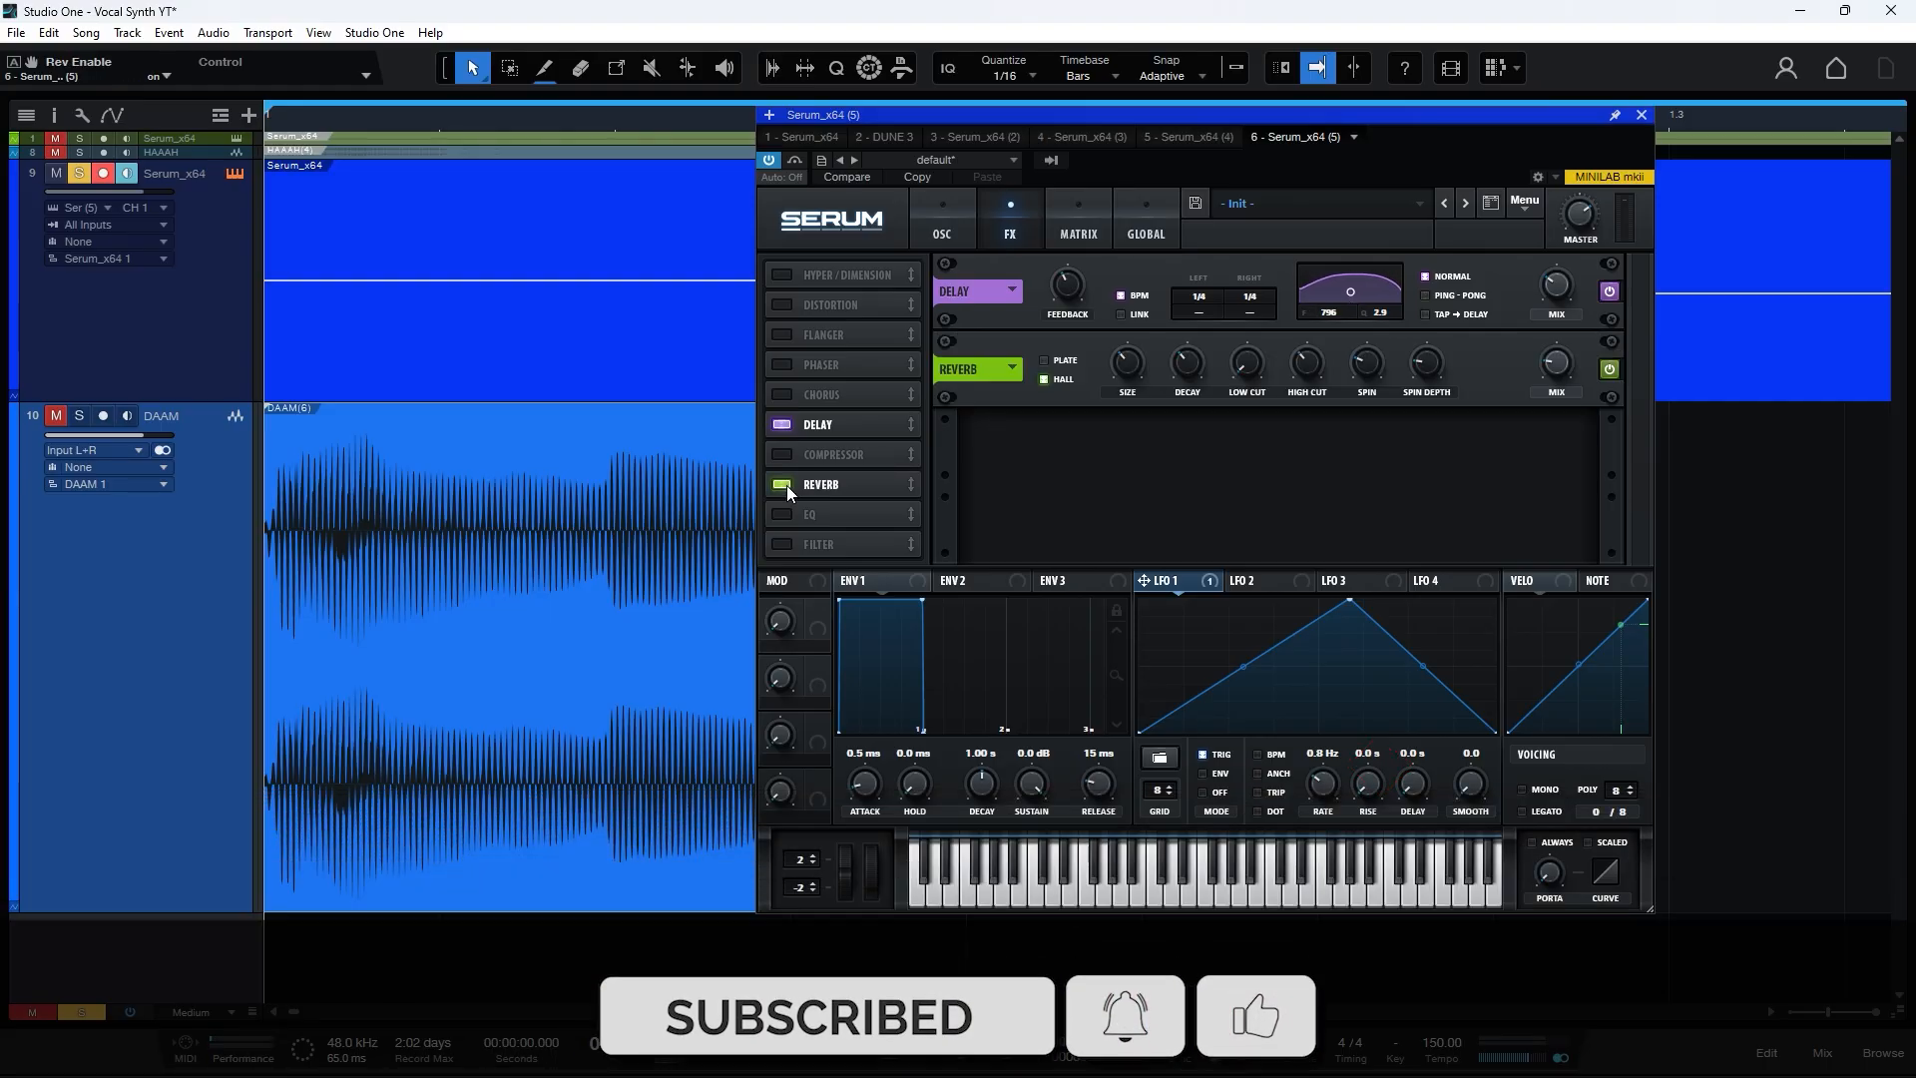
Step: Map LFO 2 to the reverb mix as a steep rise with a long plateau, Trig mode at 2 bar, and set the delay to Ping-Pong
left_click(1256, 581)
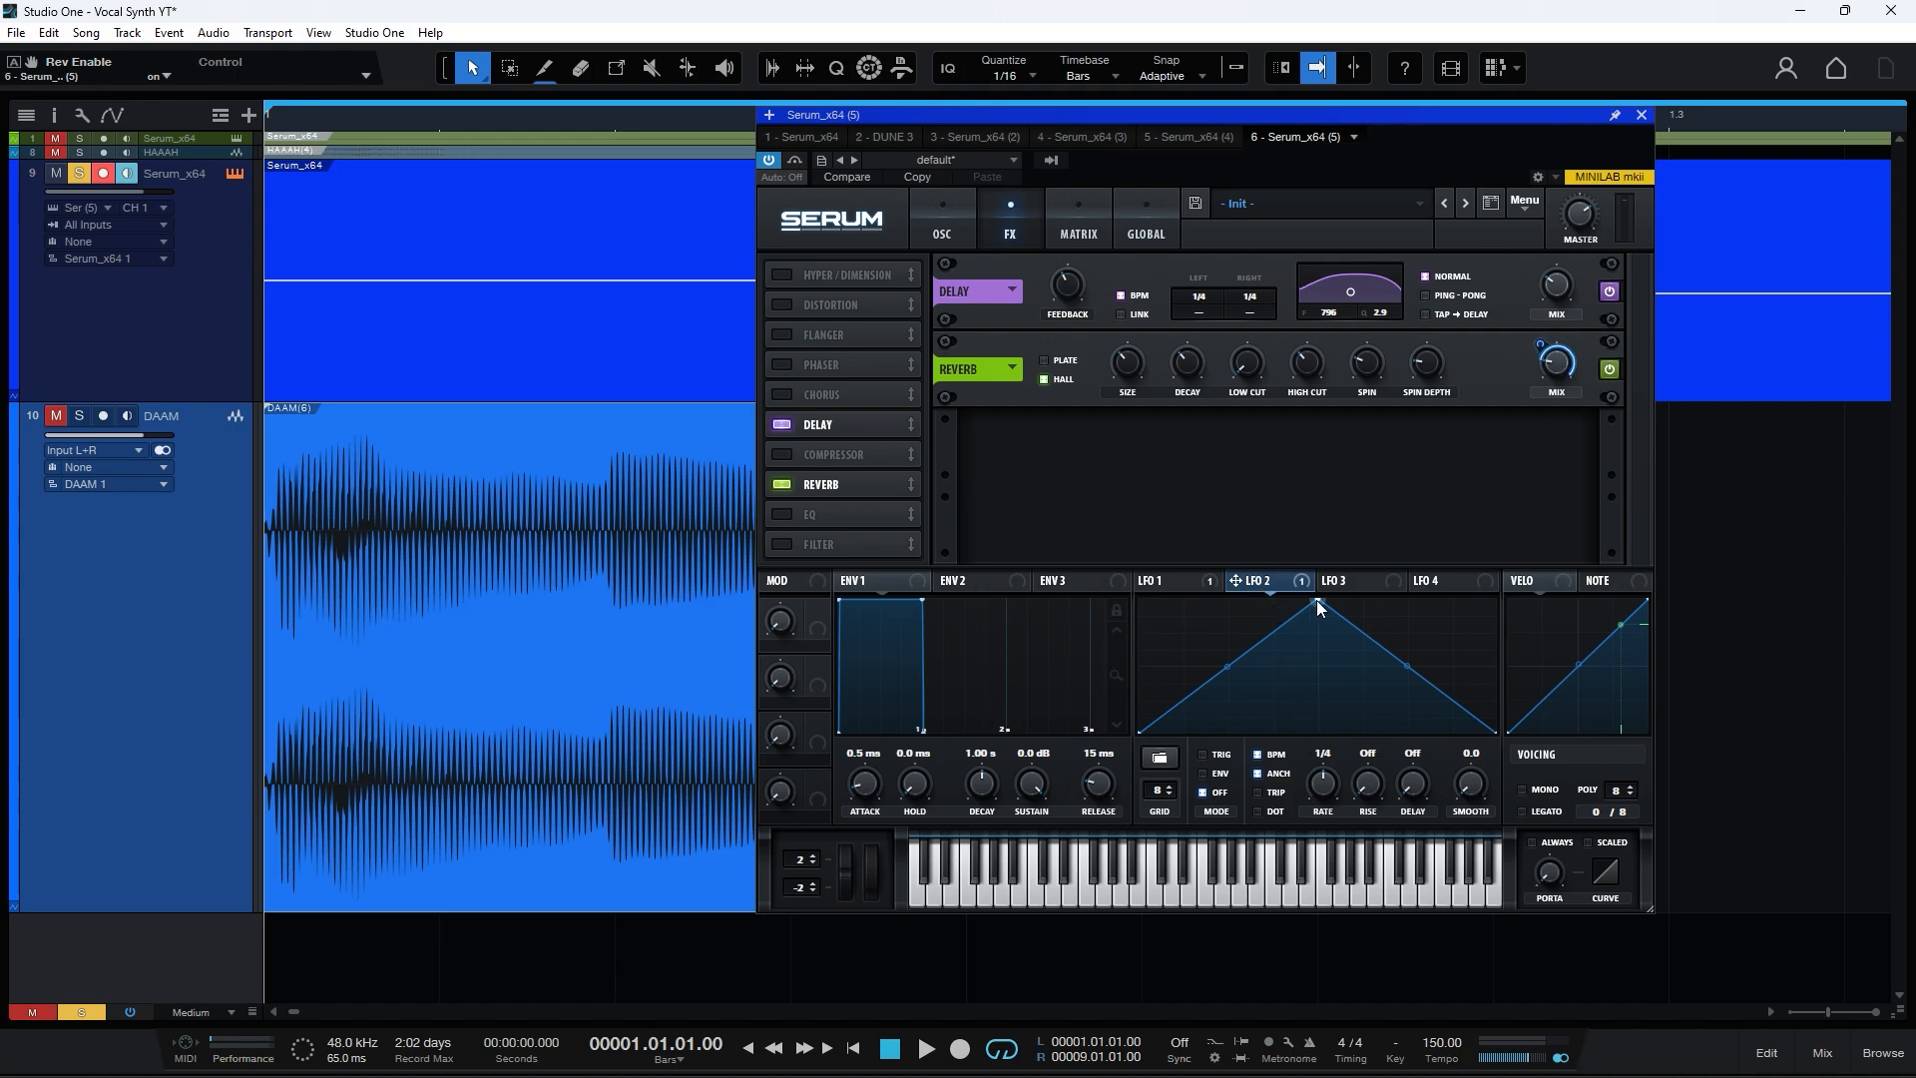
left_click_drag(1317, 602, 1214, 572)
left_click_drag(1418, 685, 1478, 577)
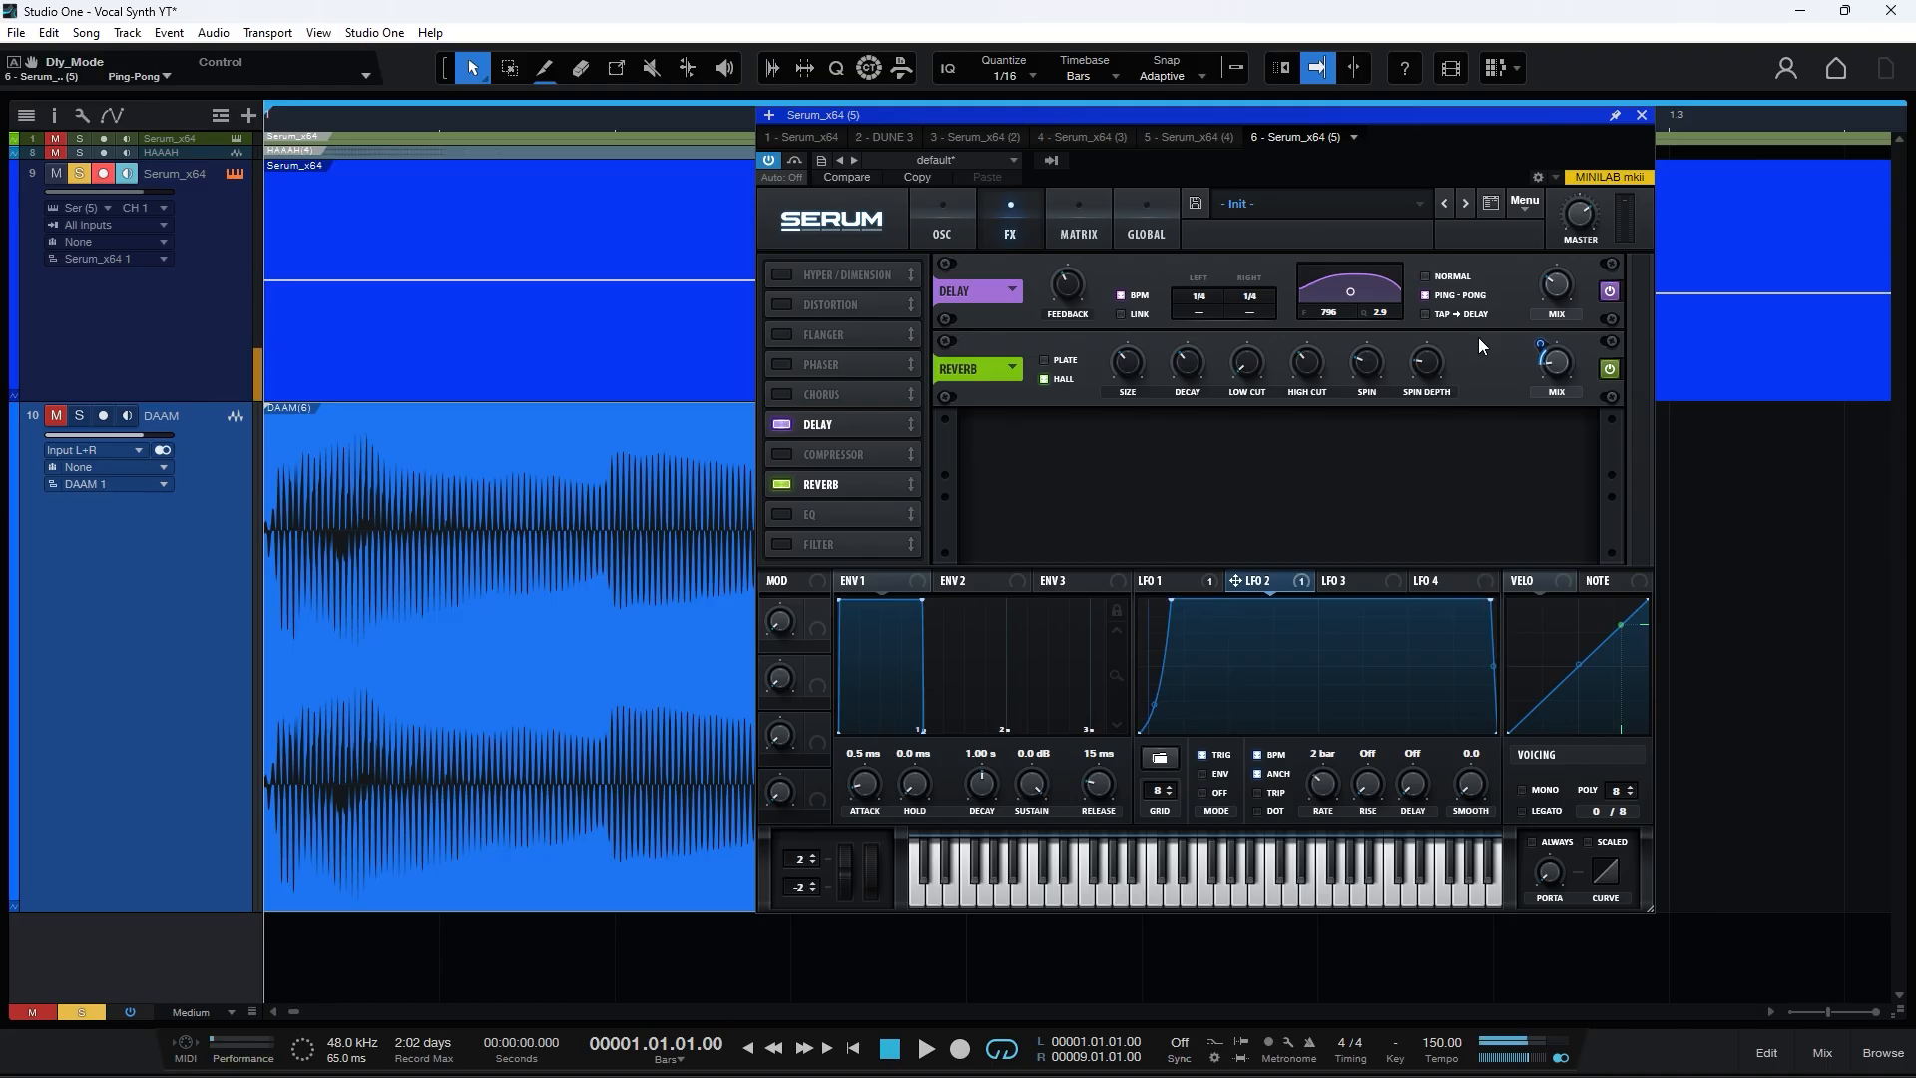
Step: Close the Serum window and play back the arrangement containing the HAAH and DAAM synth tracks
key("space")
left_click(1642, 115)
left_click_drag(1537, 120, 1407, 45)
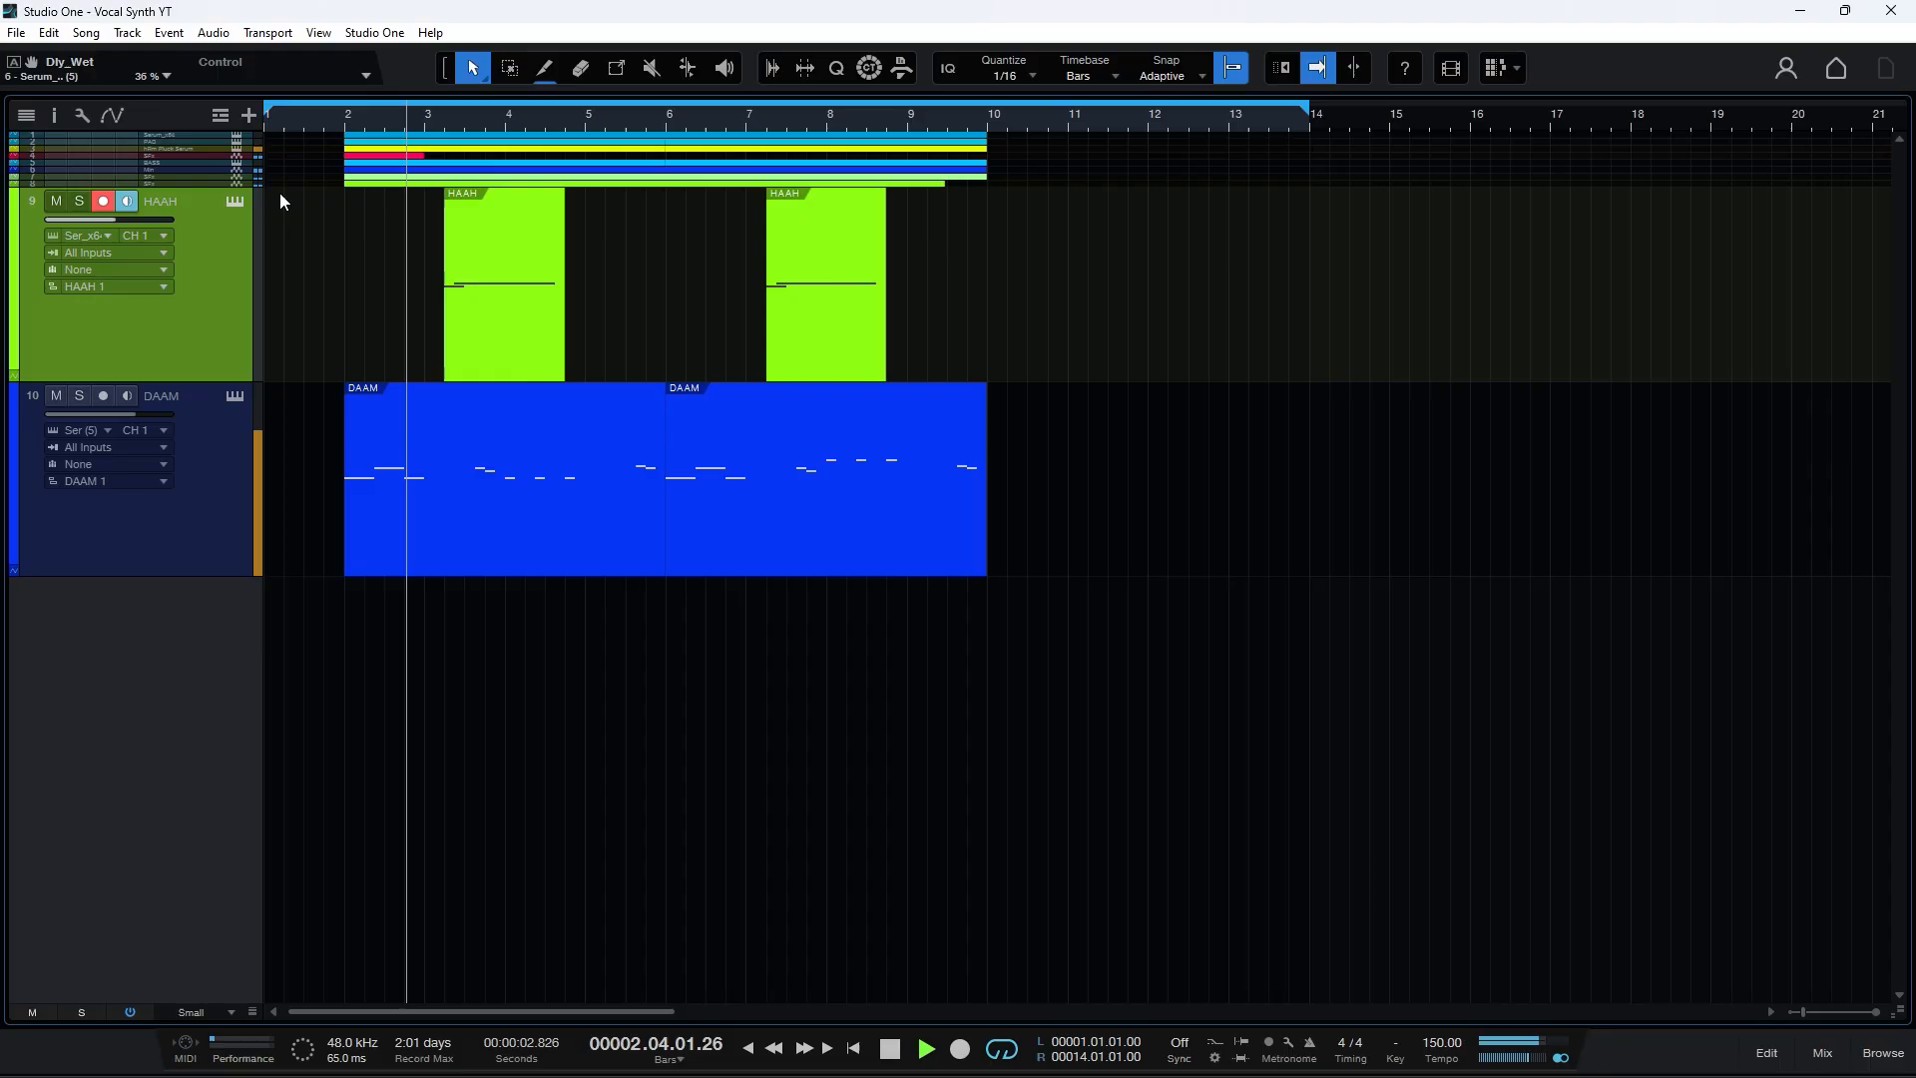
Step: Open the Serum instances of the HAAH and DAAM tracks and place their windows side by side during playback
left_click(232, 197)
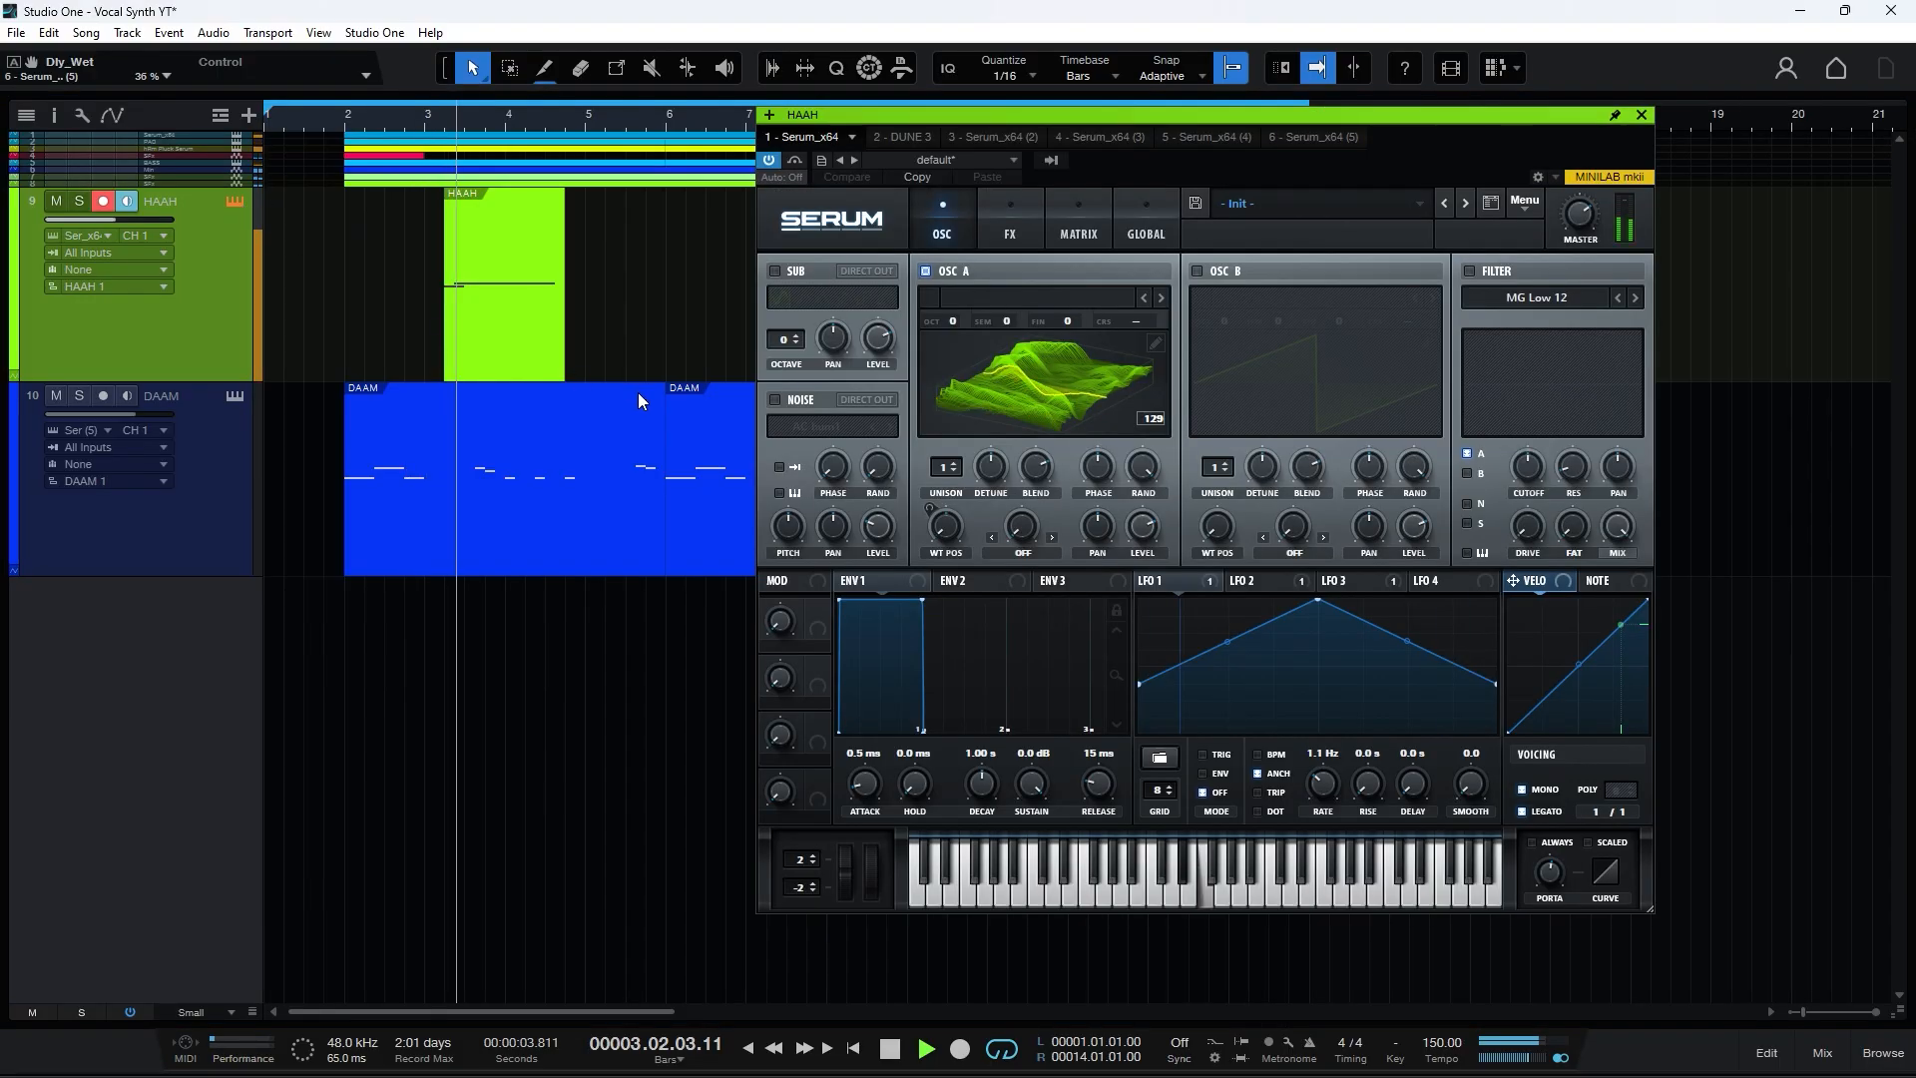
left_click_drag(1485, 138, 1627, 106)
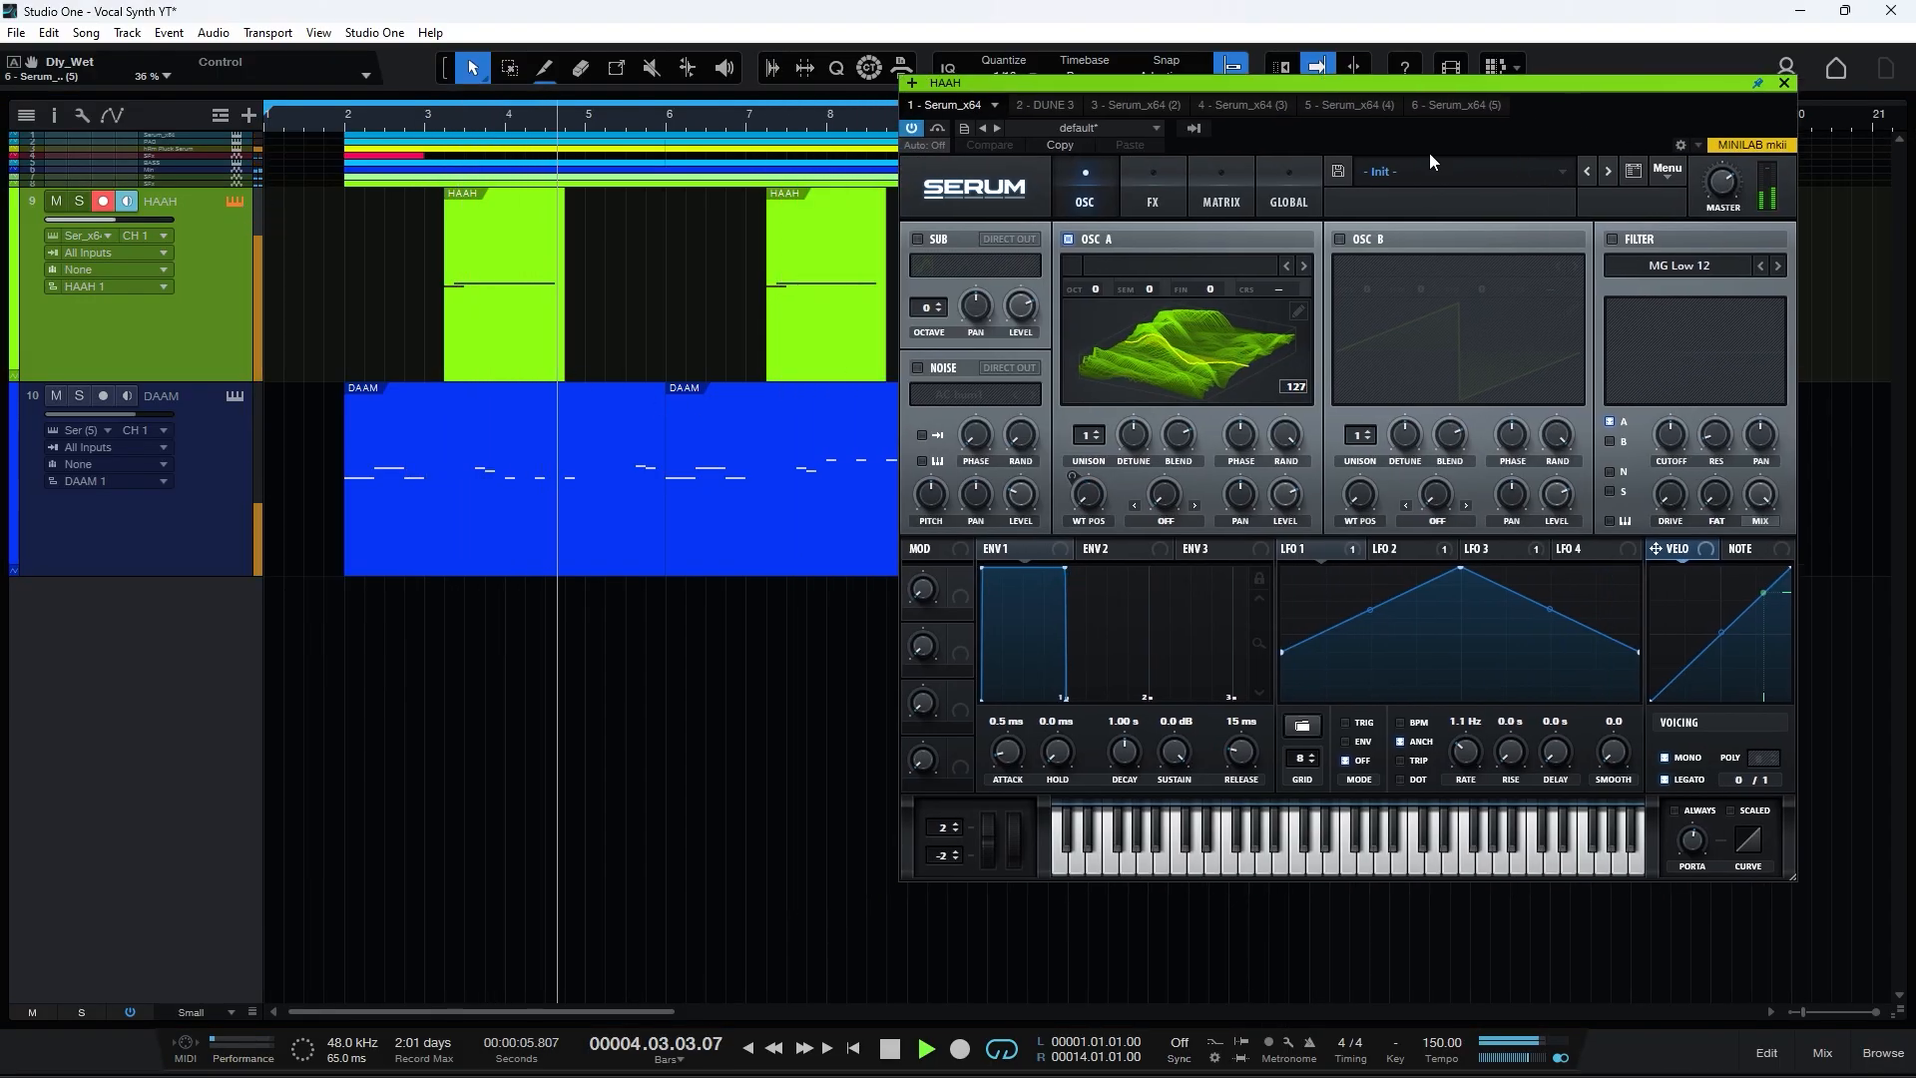
left_click(235, 397)
left_click_drag(1434, 160, 675, 113)
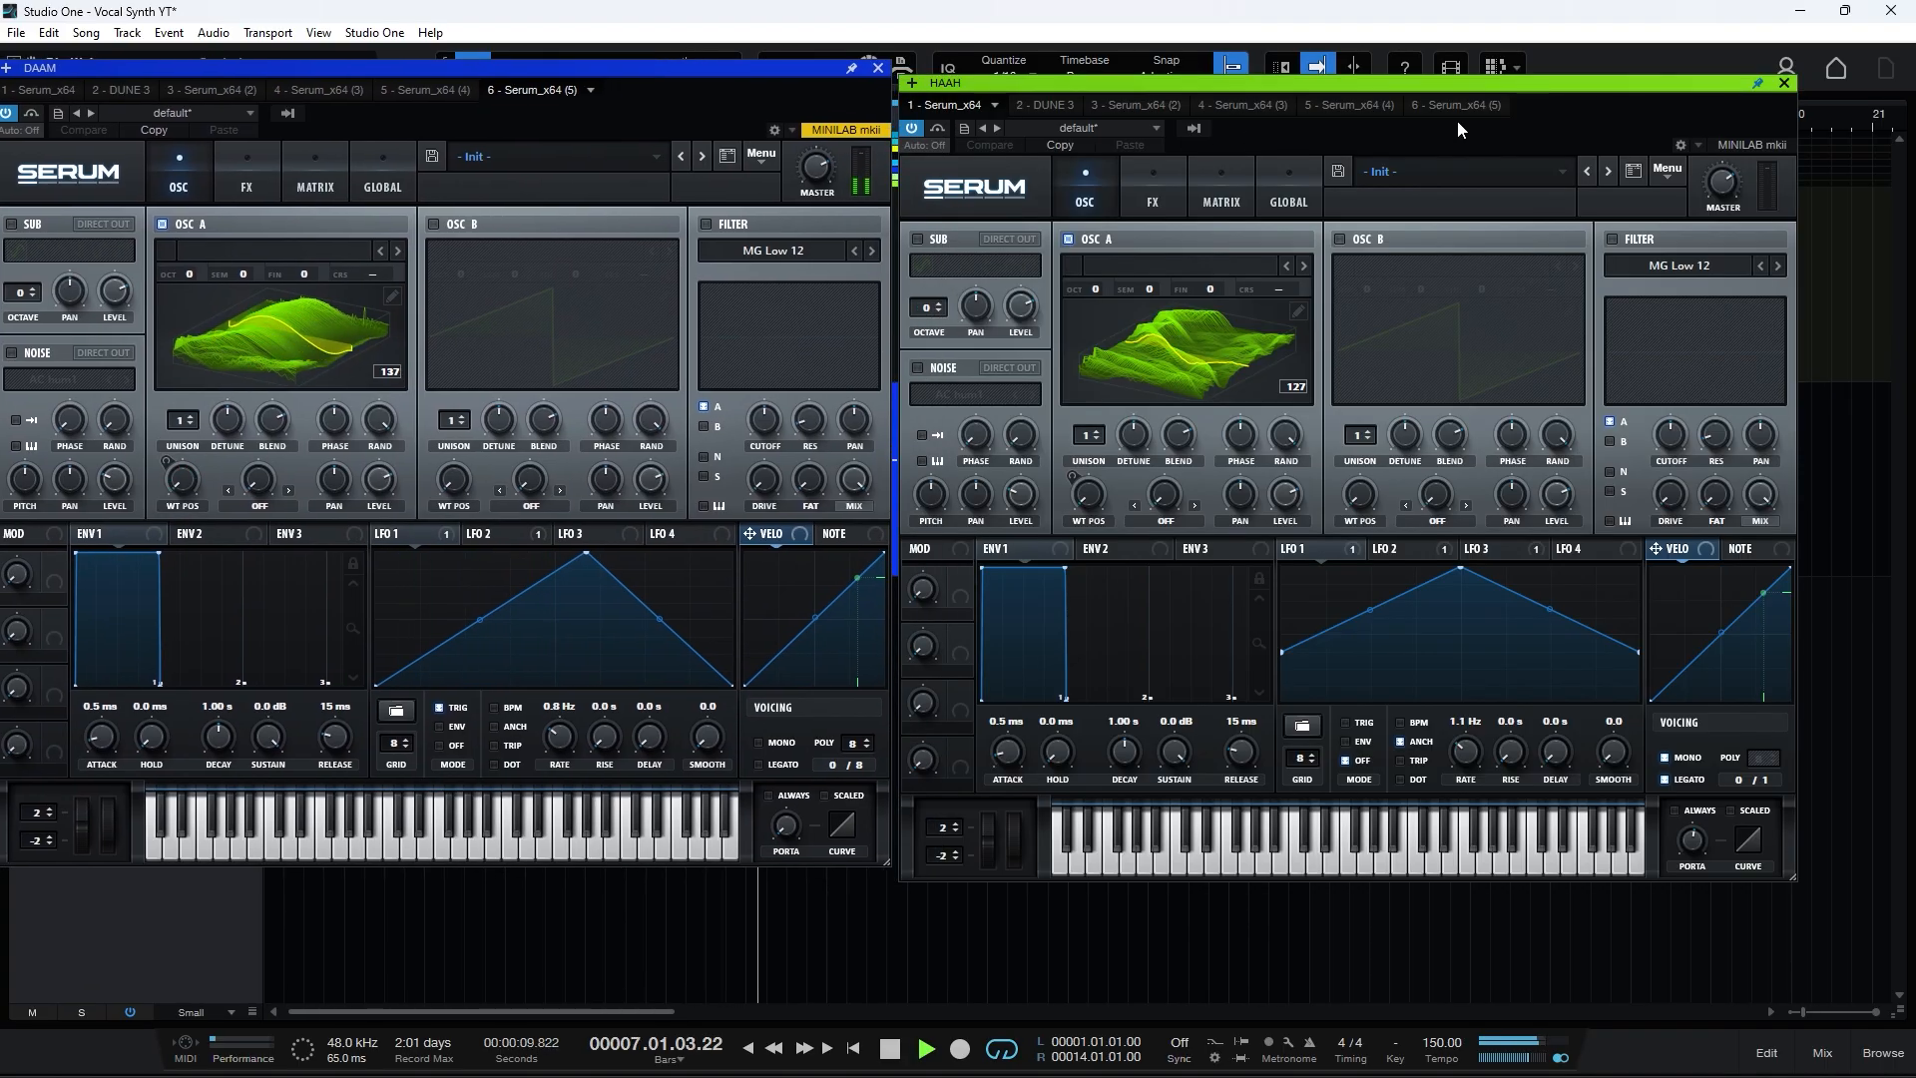
left_click_drag(1456, 122, 1511, 118)
left_click_drag(716, 97, 763, 100)
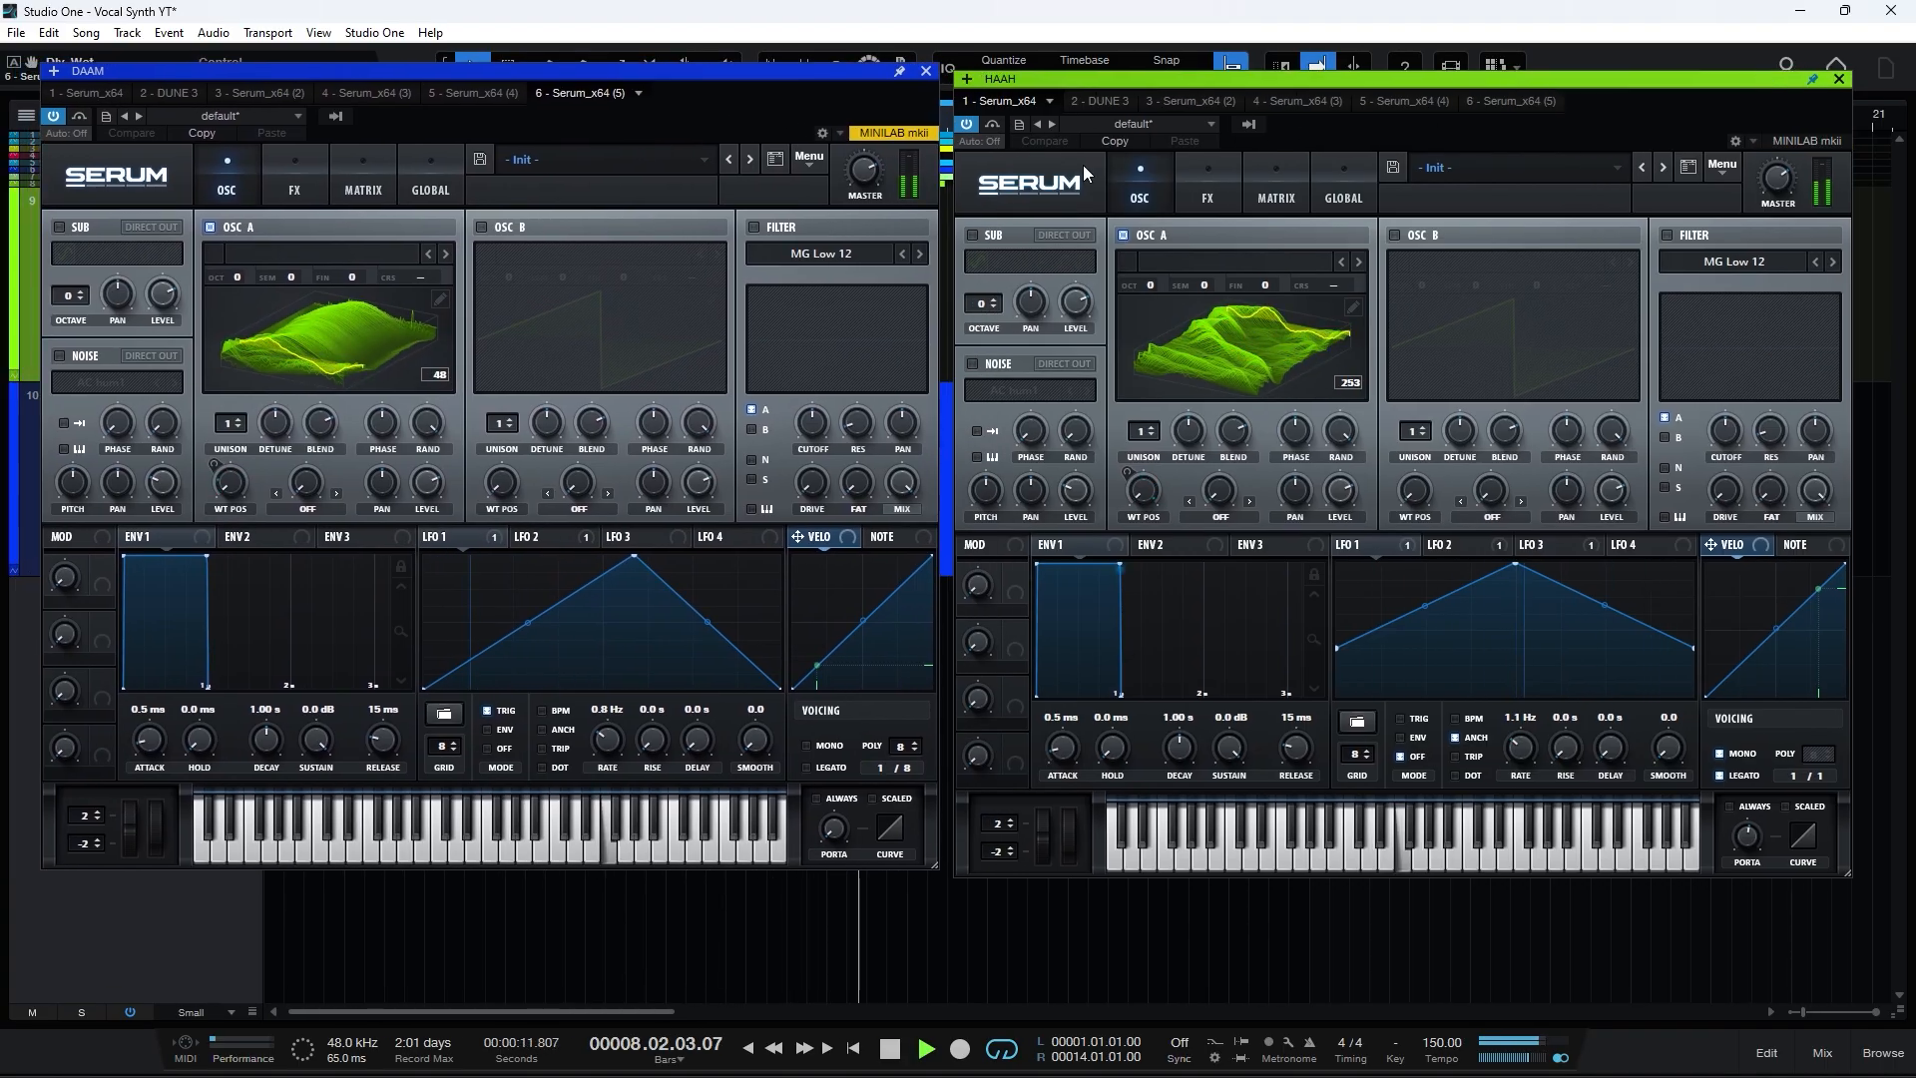